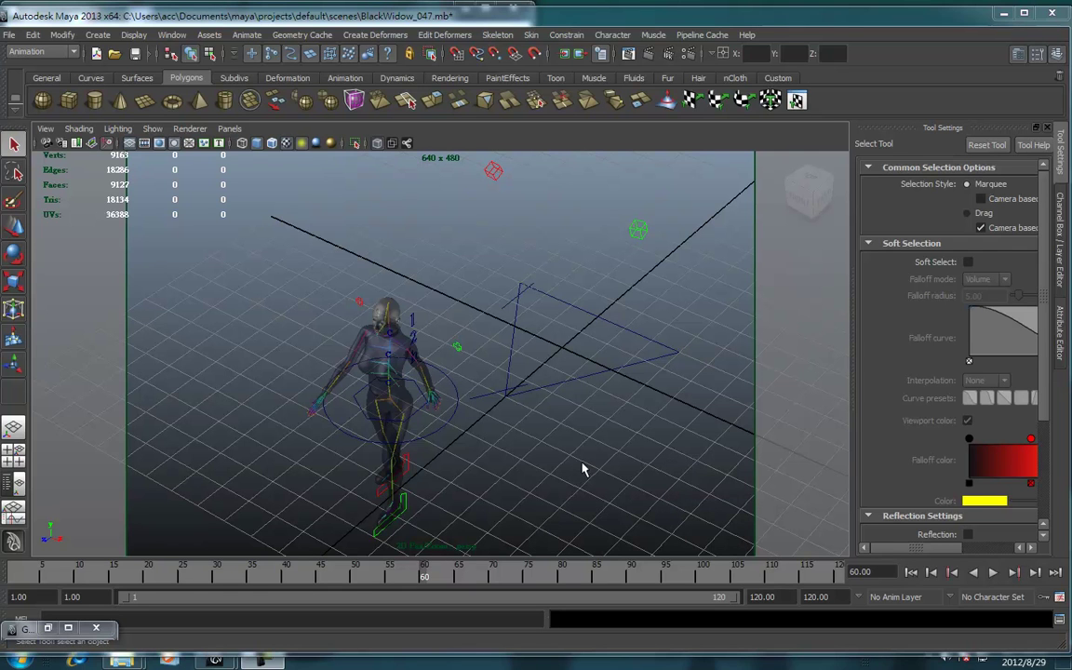
- Show the BlackWidow character framed in the front orthographic view and start the walk playback
click(218, 129)
mouse_move(257, 171)
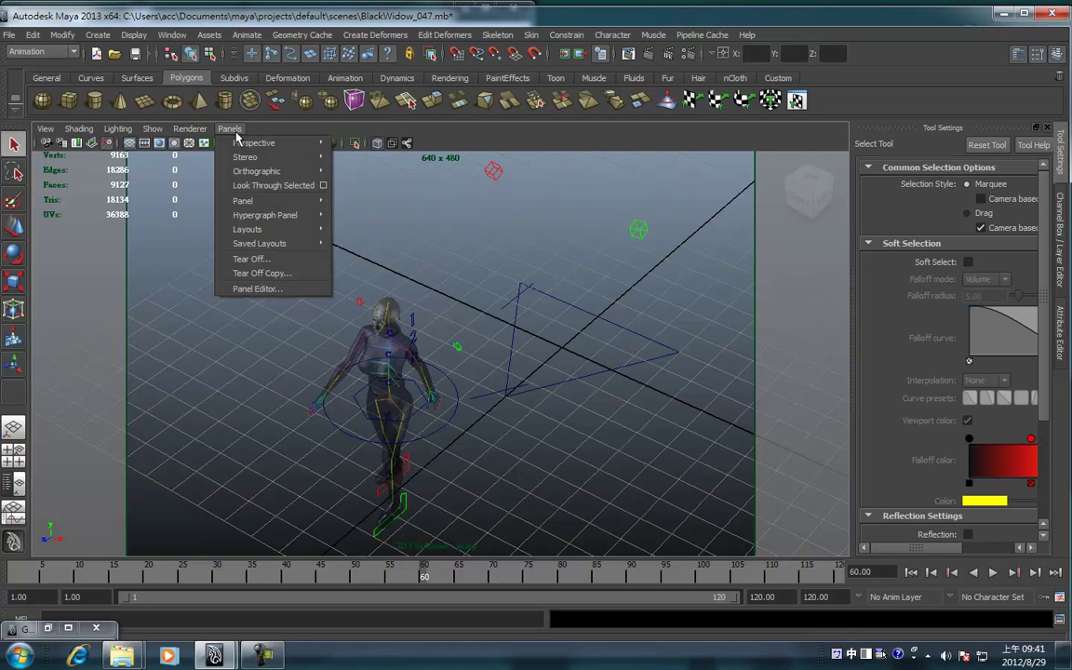
click(354, 172)
mouse_move(526, 419)
alt+right_down()
mouse_move(222, 378)
mouse_move(388, 402)
alt+right_up()
key(a)
key(alt+v)
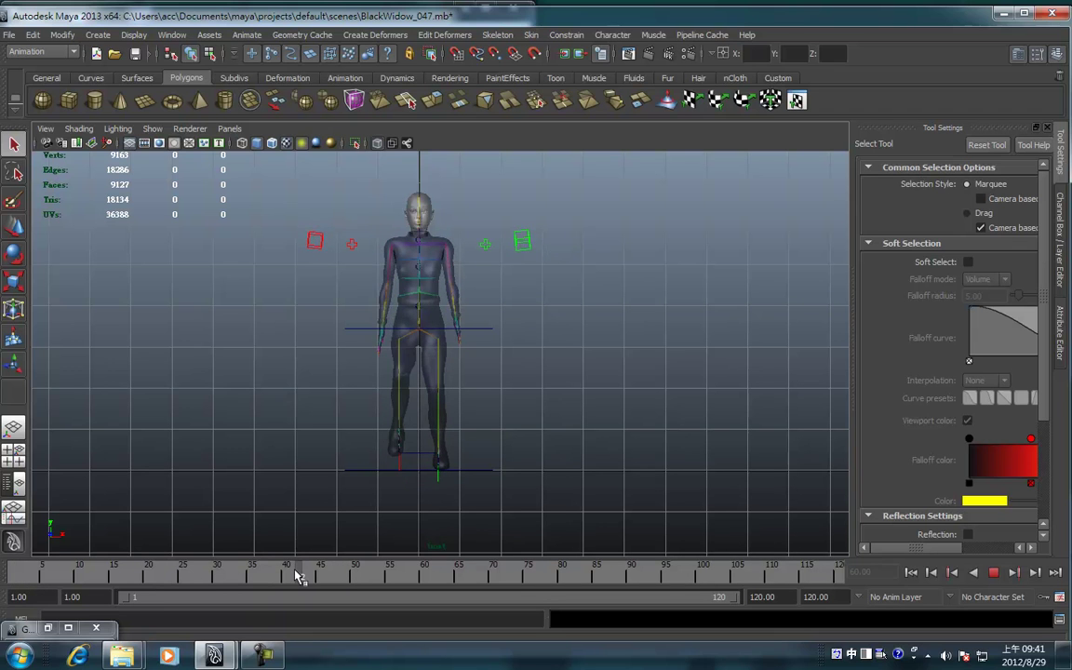
- Stop at frame 20, select global_control and test a sideways move, then switch to moving keys
click(148, 572)
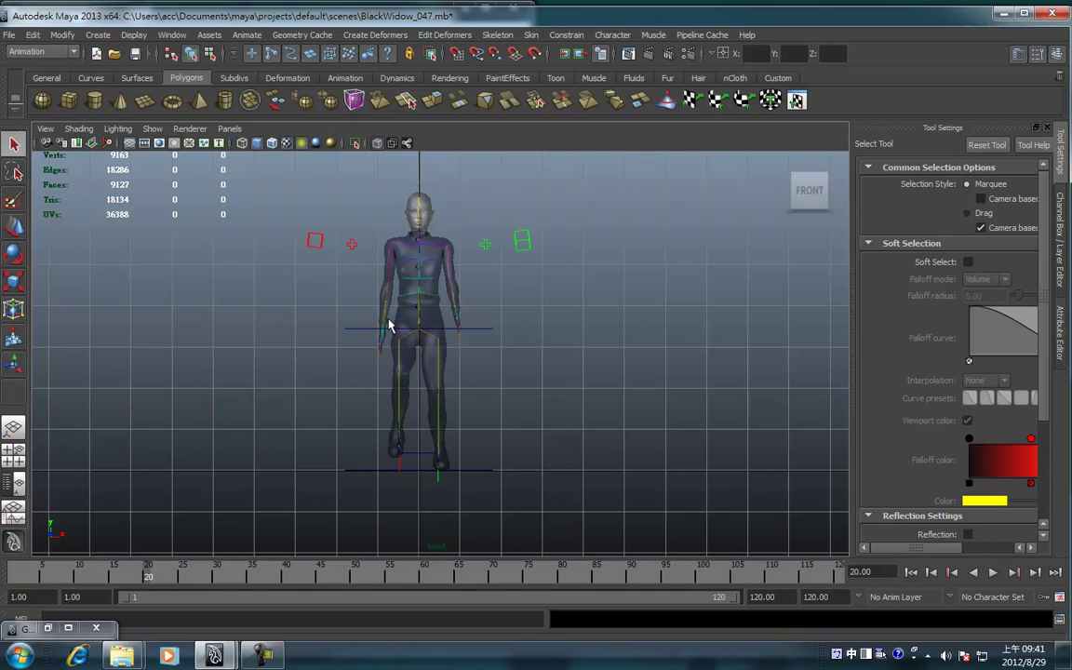
click(473, 341)
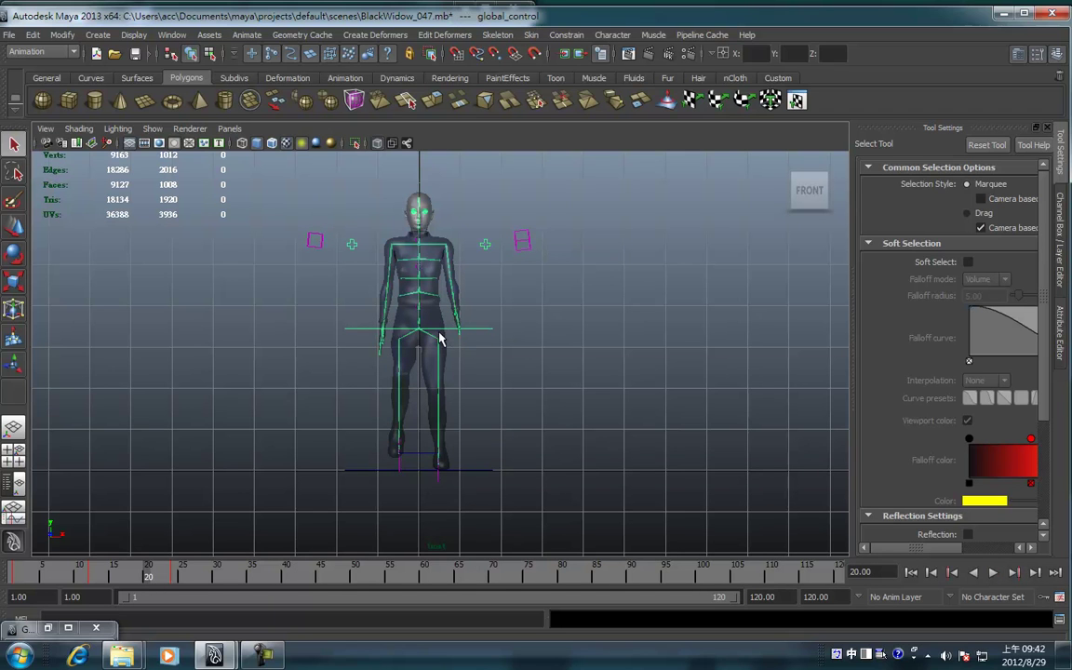
key(w)
drag(472, 331, 484, 343)
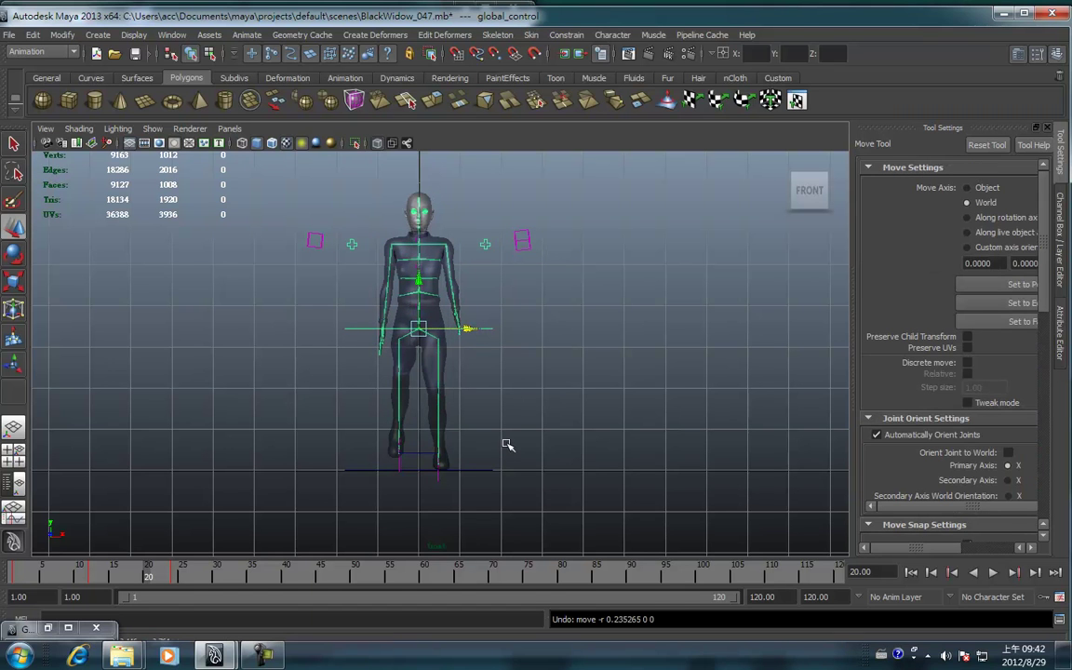
key(space)
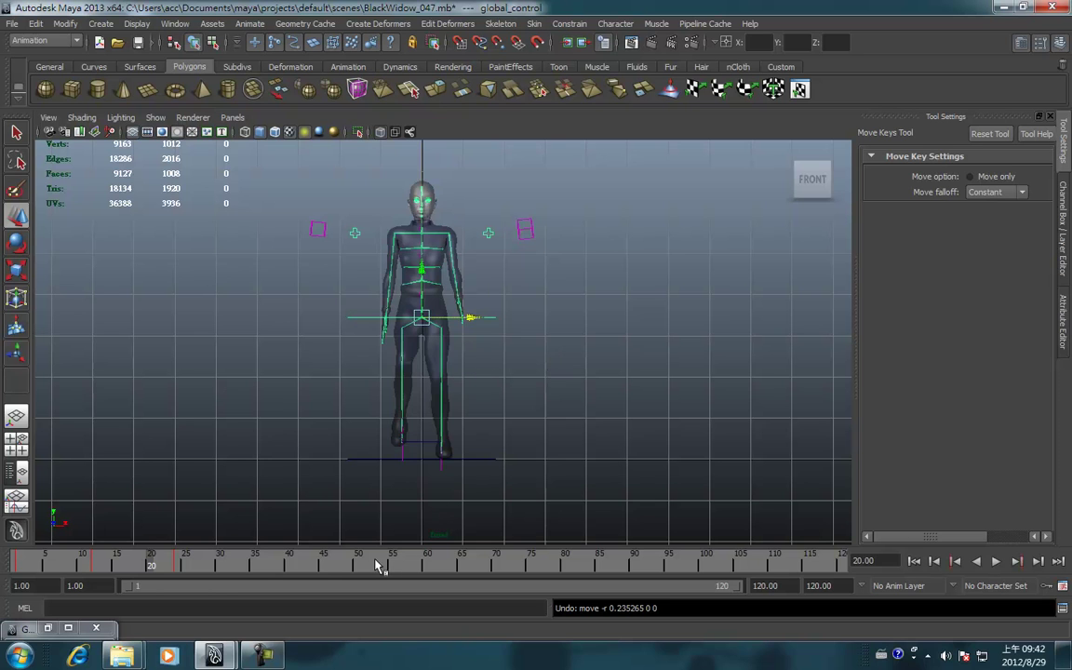
- Return to frame 1, undo the chest control move, then replay and stop at frame 4
drag(377, 566, 11, 562)
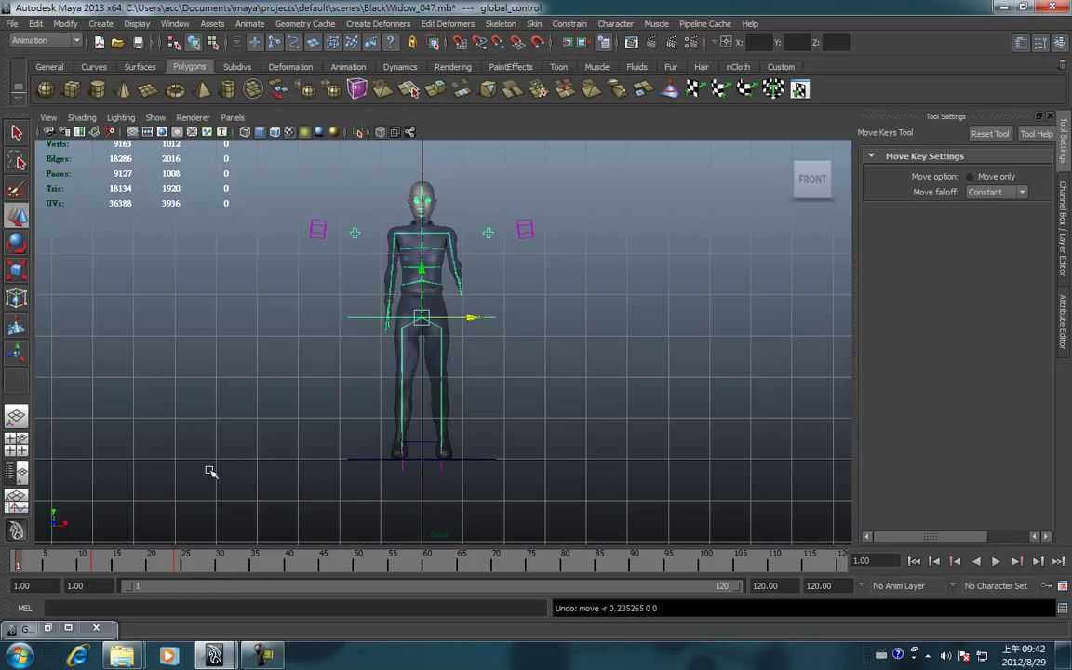
click(422, 274)
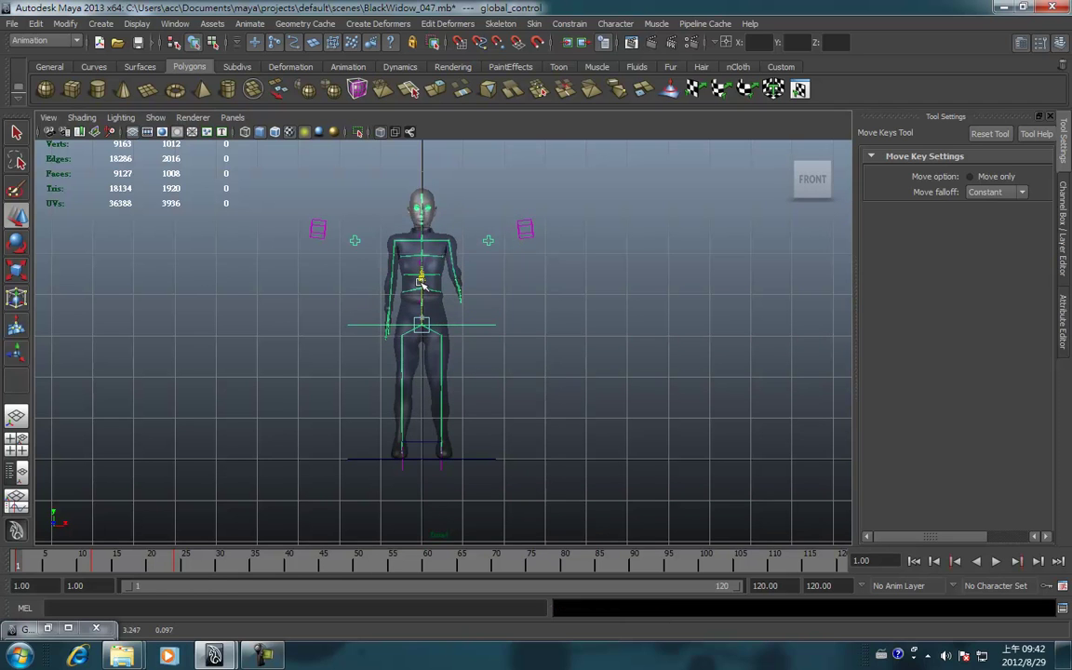
key(w)
key(ctrl+z)
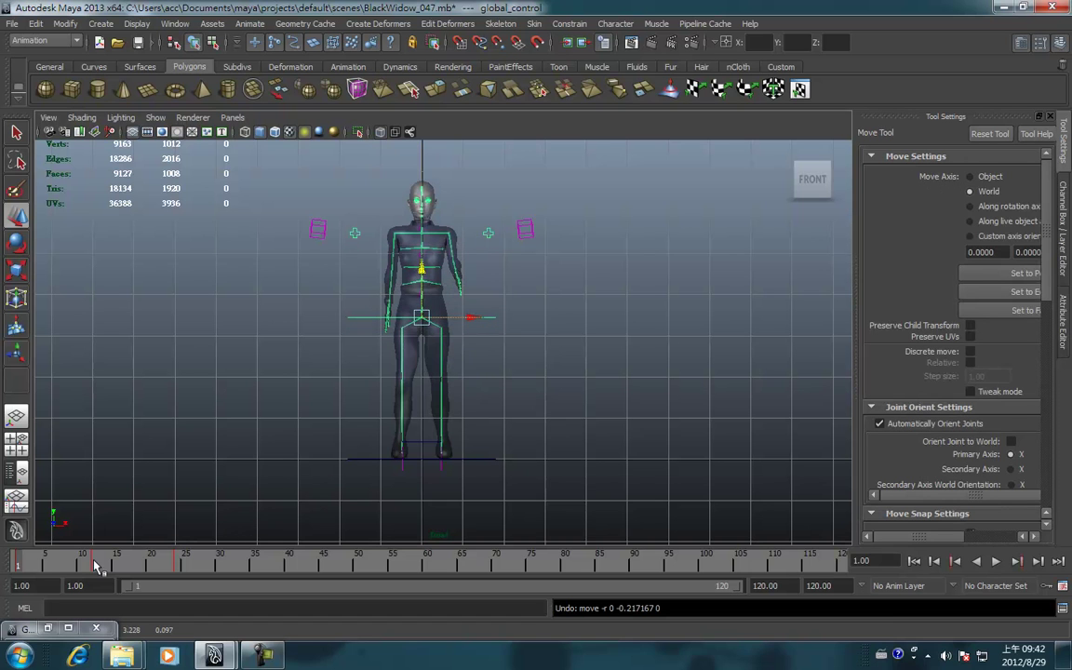
key(alt+v)
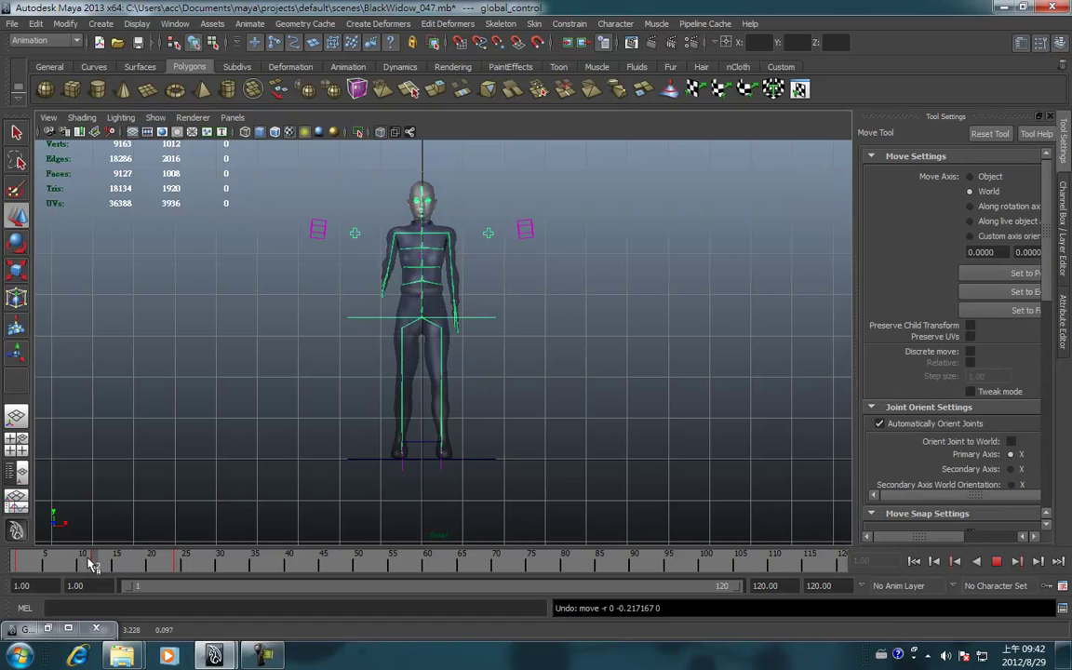
click(25, 564)
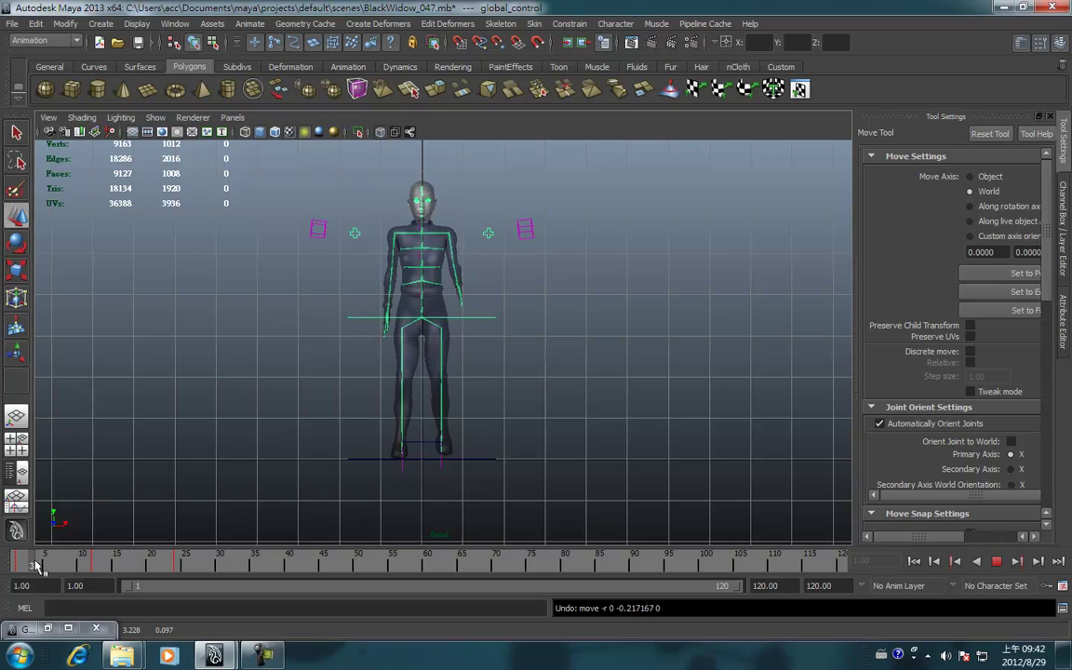
- Select the hip control and switch the viewport to the right side view
click(422, 315)
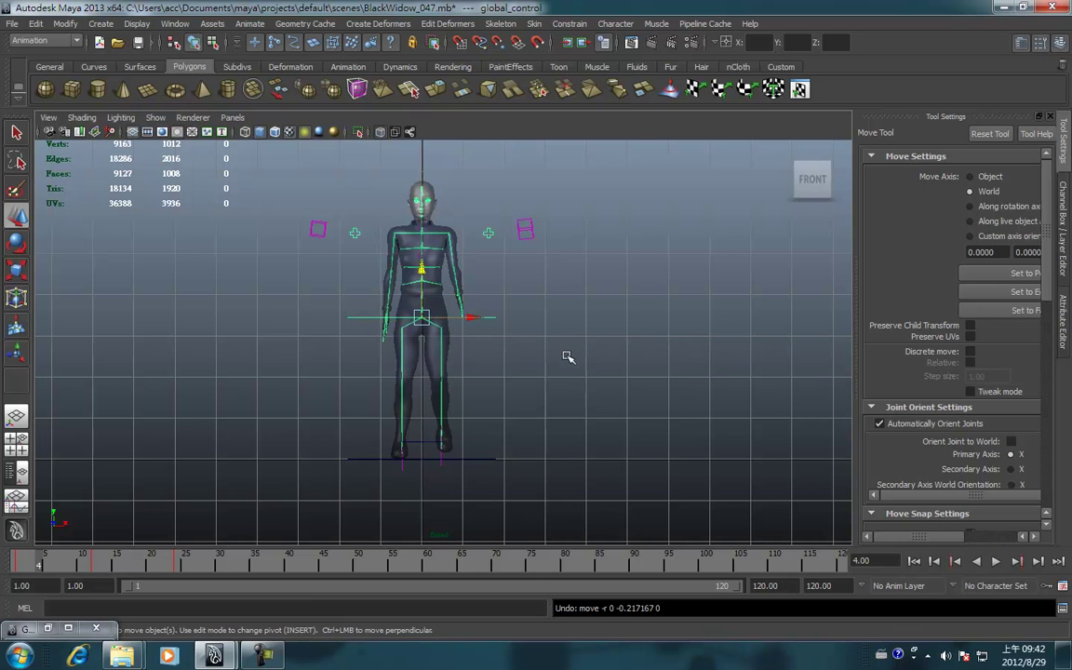
key(space)
drag(507, 356, 587, 437)
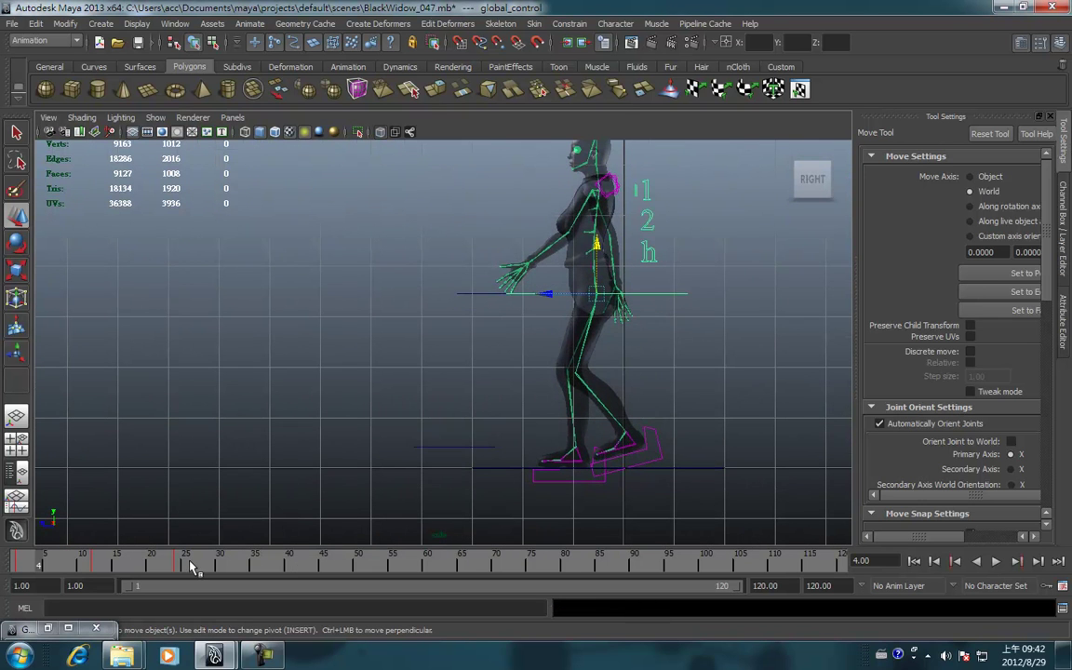
- Set the playback end frame to 24, replay the cycle from frame 1, and select the front hand control
click(18, 559)
double_click(766, 585)
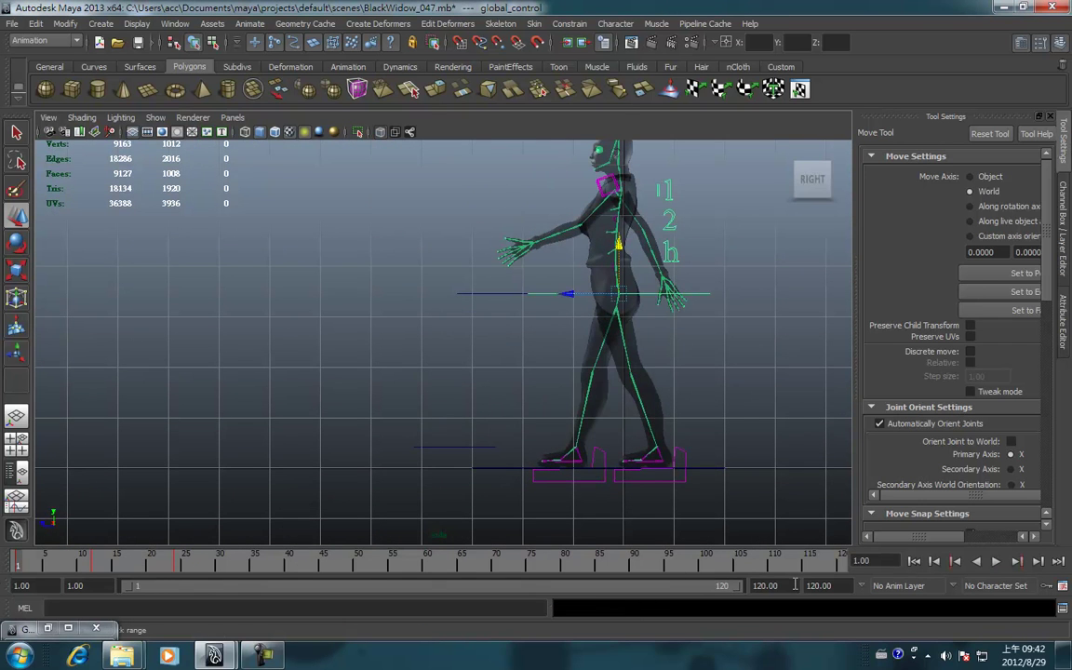
text(24)
key(Return)
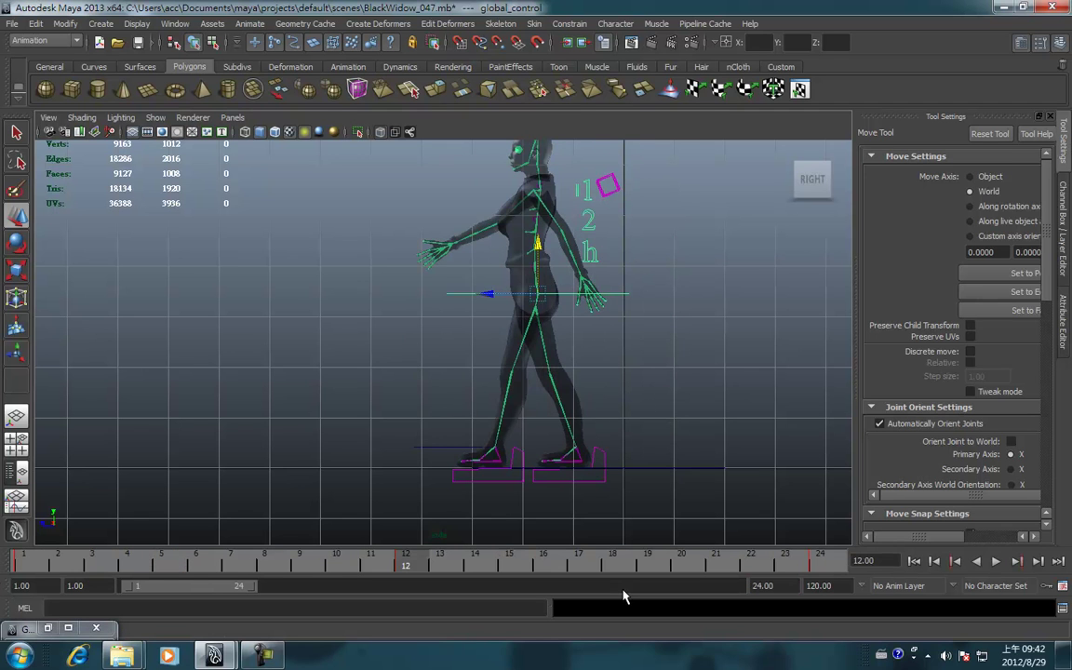
key(alt+v)
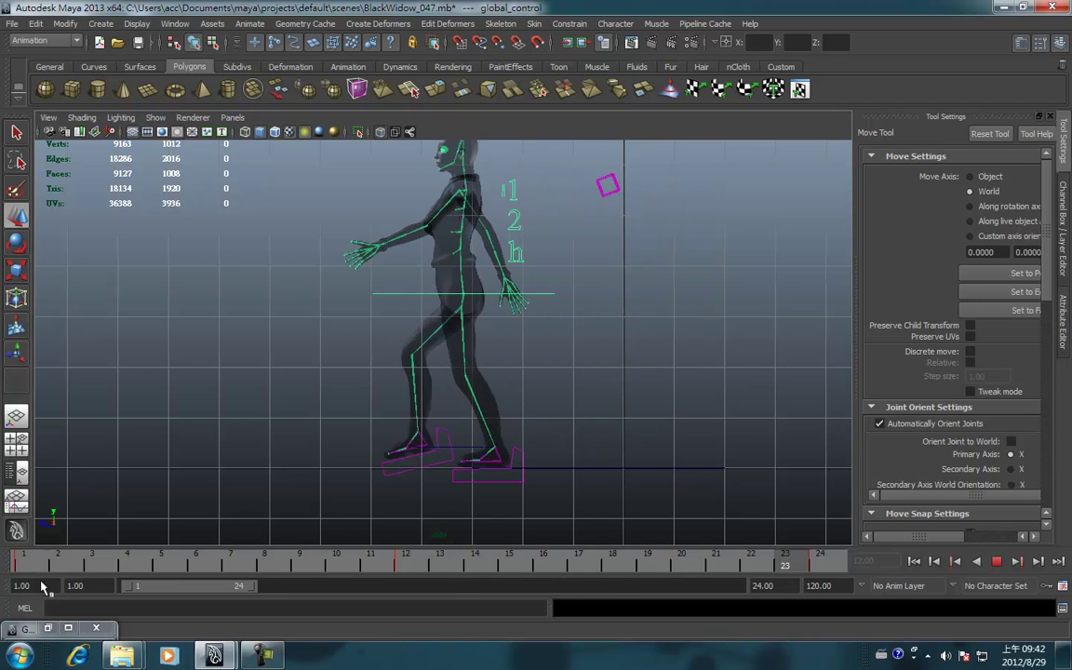
click(18, 559)
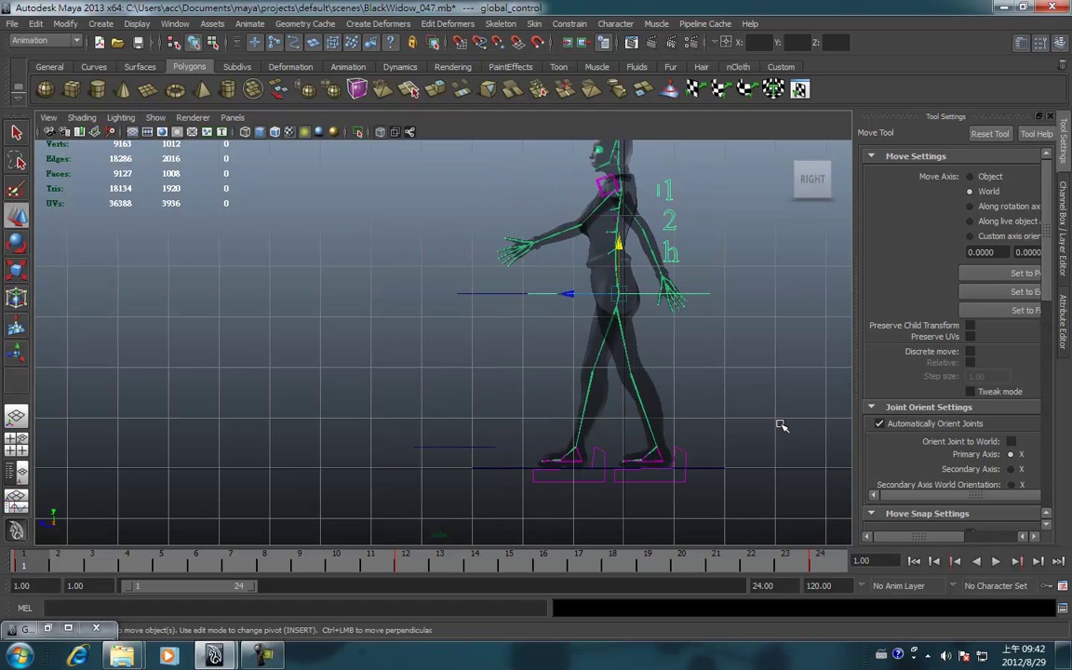
click(517, 249)
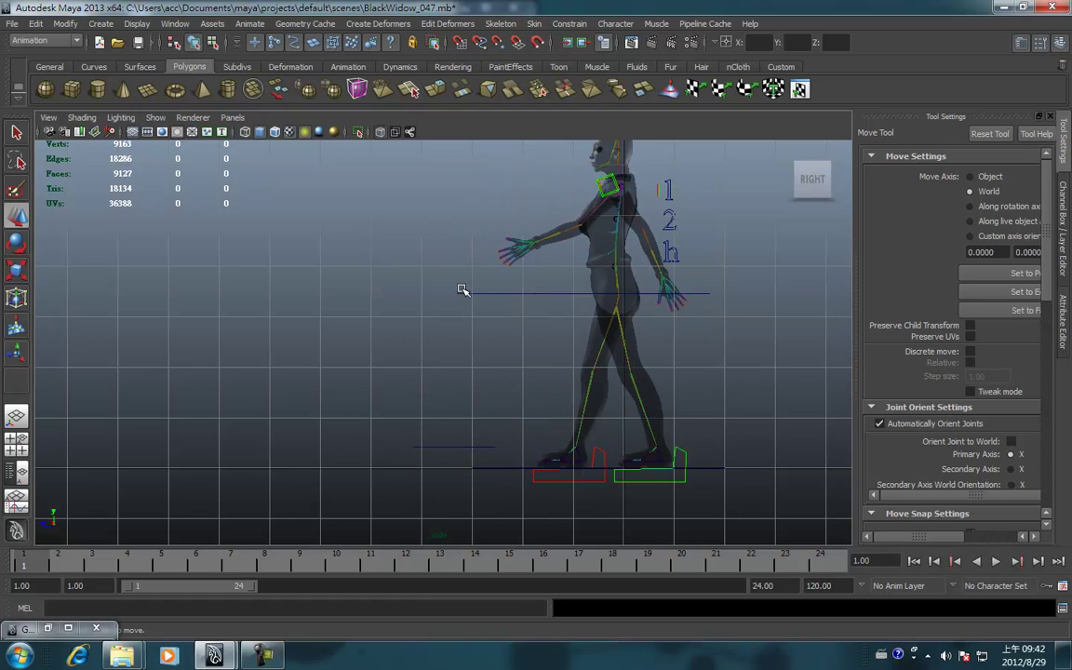
- Show the Channel Box/Layer Editor, select global_control, and make Blackwidow the active character set
click(1063, 242)
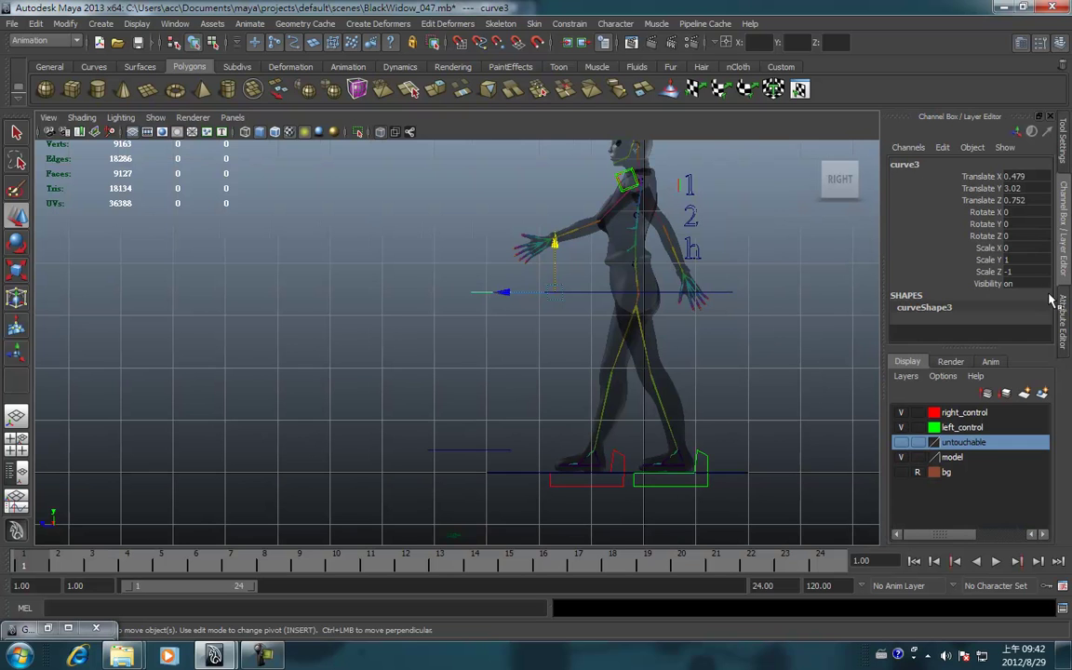
click(756, 319)
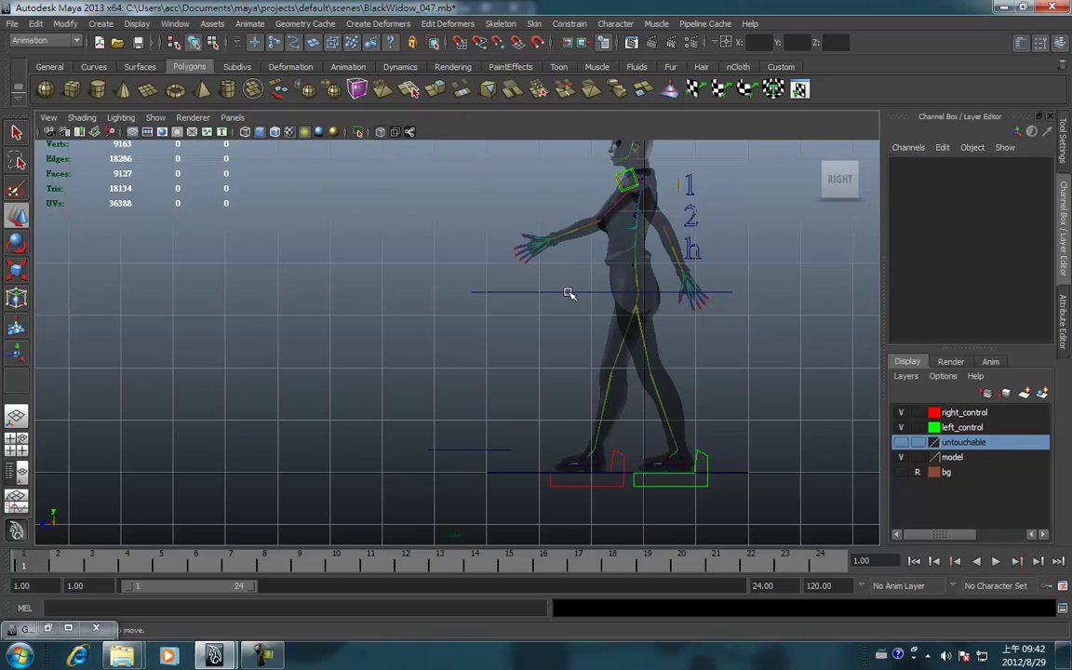
click(569, 293)
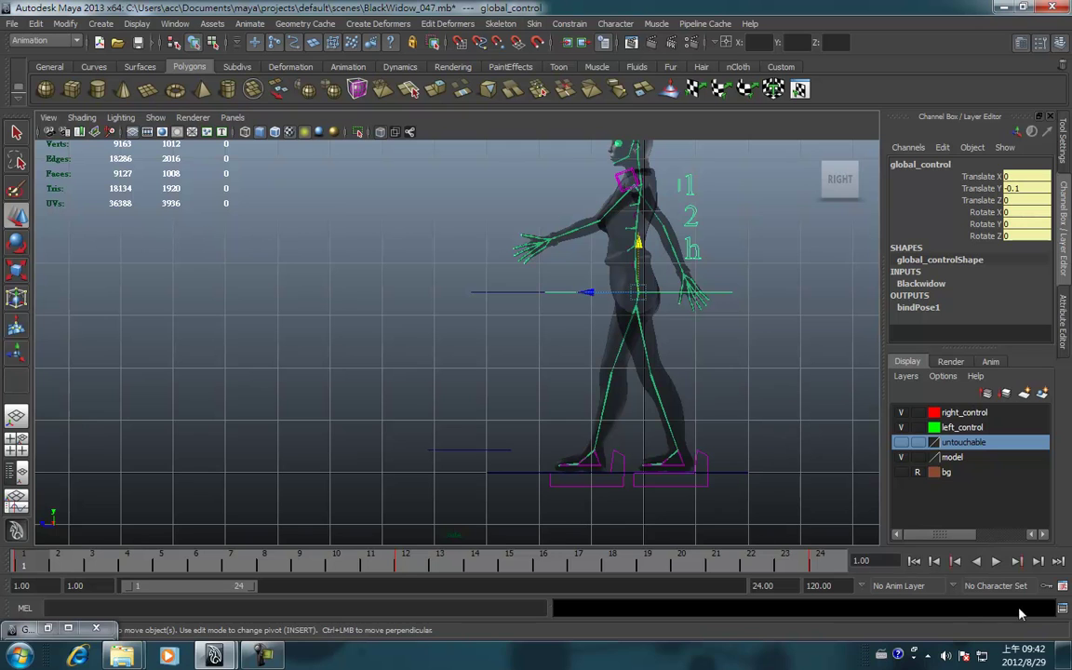
click(953, 586)
click(968, 613)
key(alt+v)
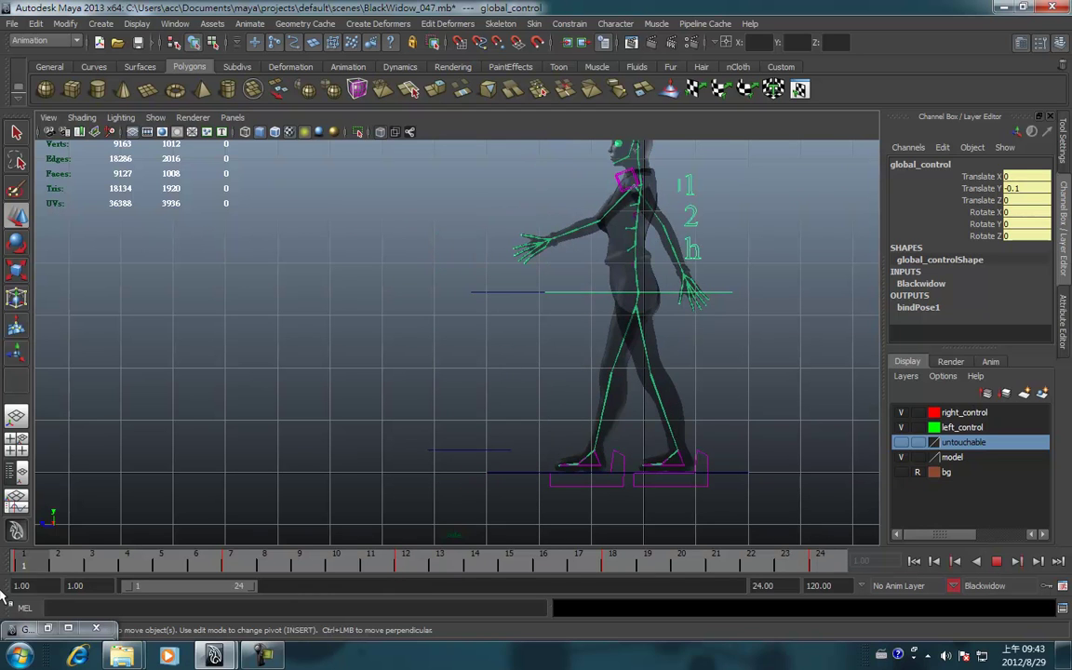
- Lower global_control to Translate Y -0.15 at frame 1 and key it
key(Escape)
drag(638, 253, 640, 260)
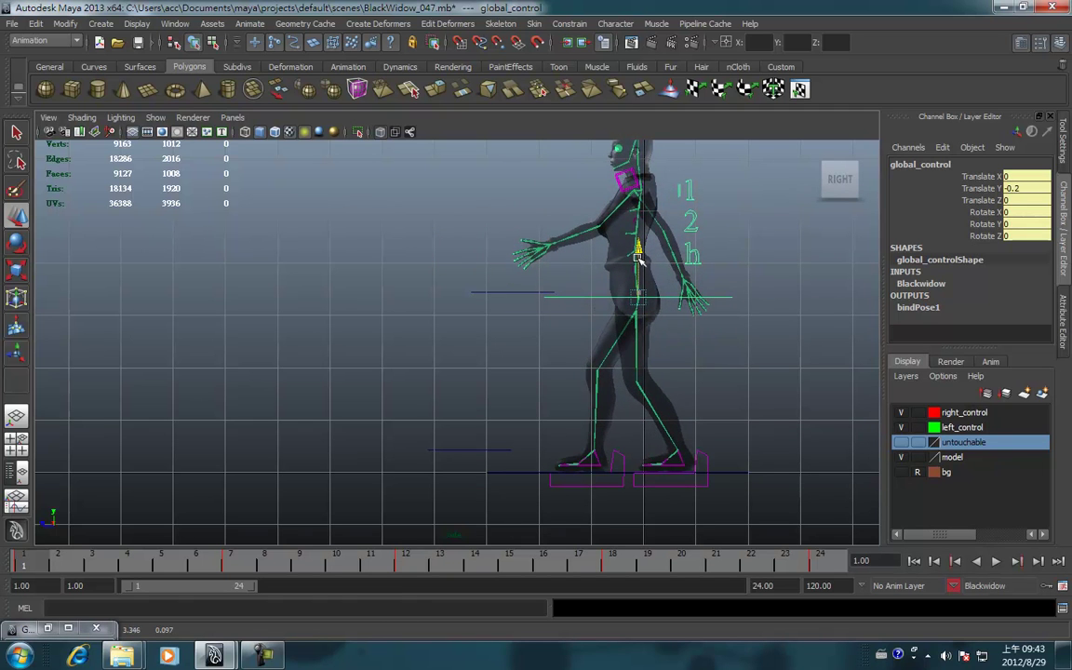
drag(639, 262, 639, 261)
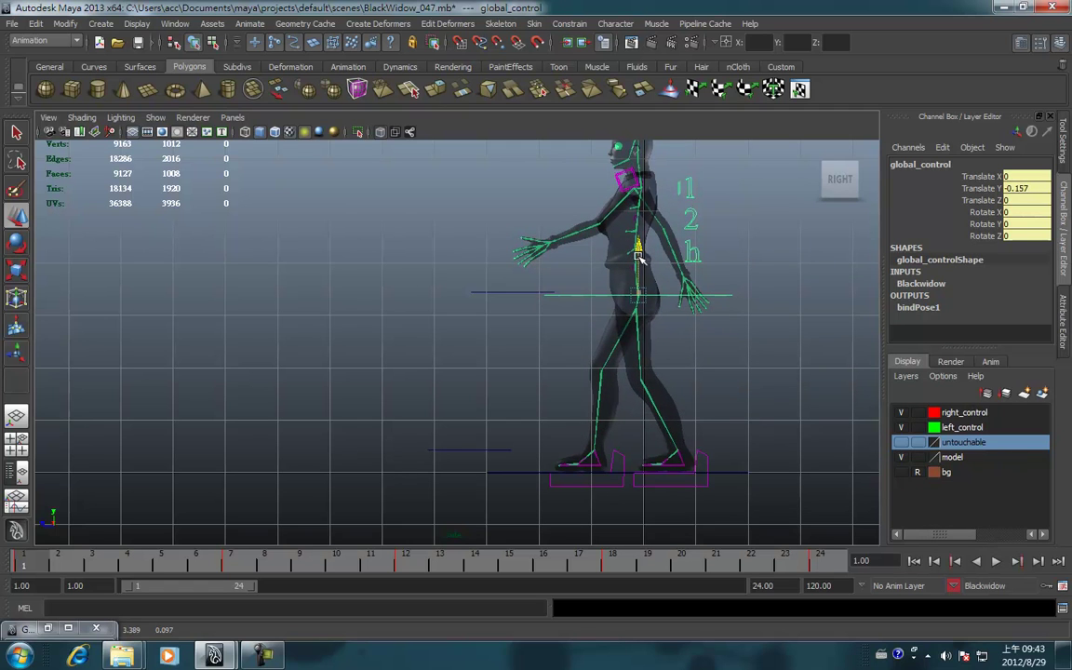
click(1019, 188)
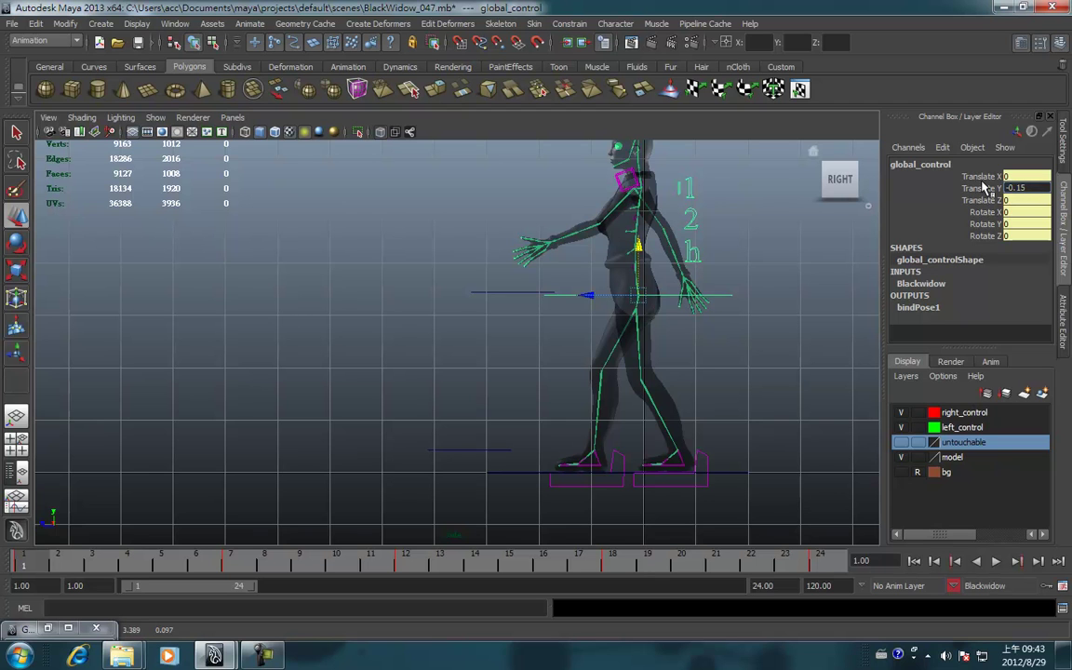
click(985, 188)
right_drag(985, 188, 985, 210)
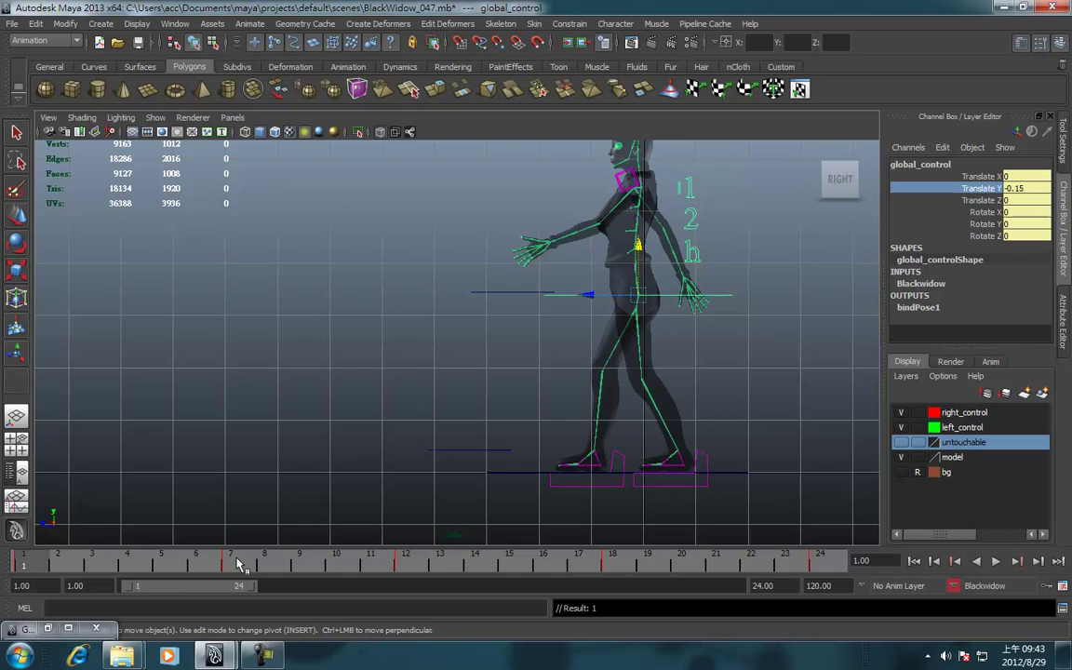
- Step through the global_control key poses at frames 1, 12 and 24
key(period)
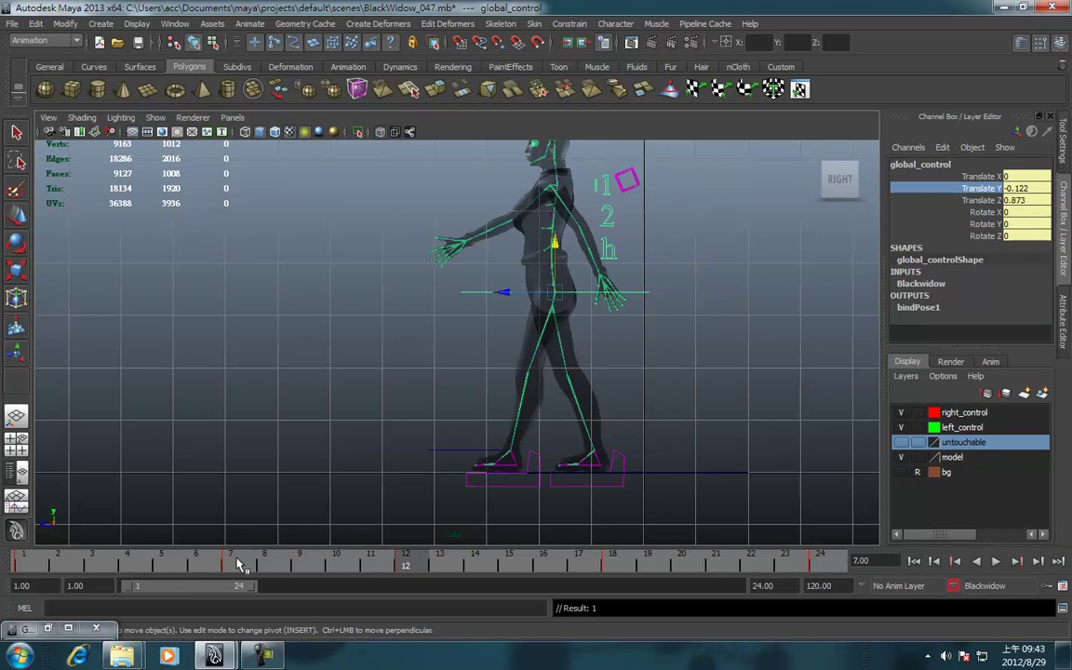
key(period)
key(period)
key(comma)
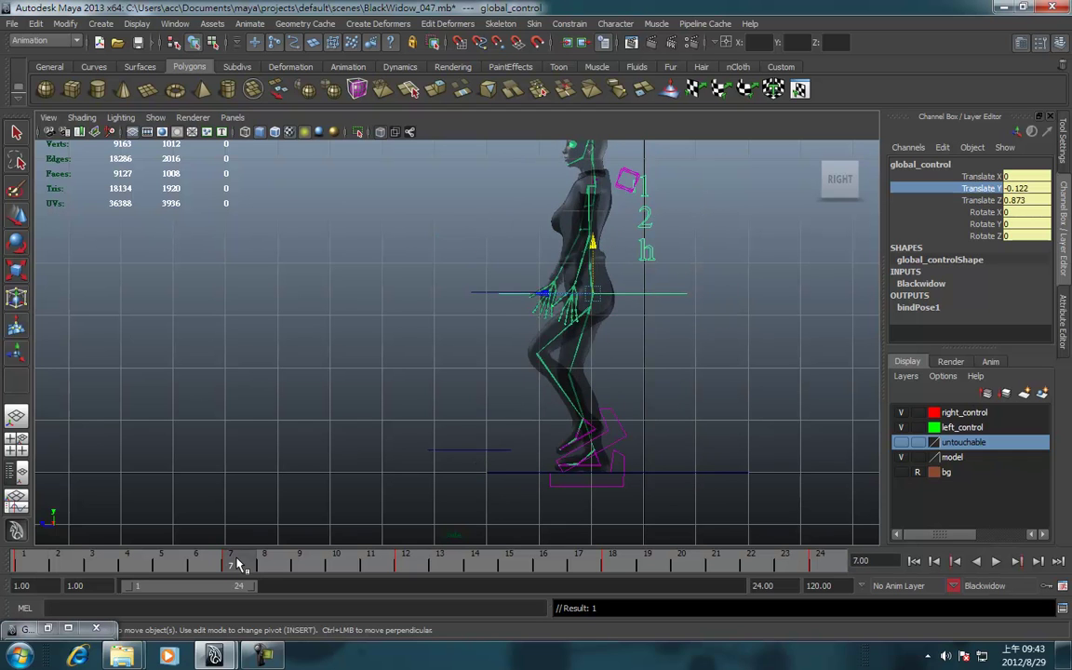
key(comma)
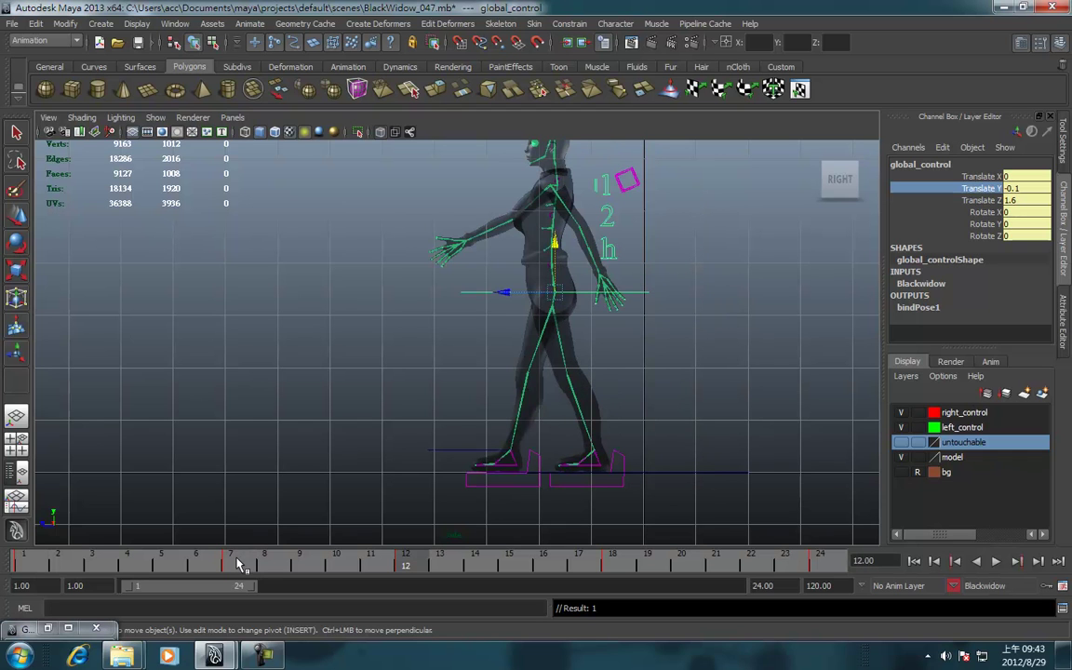
key(period)
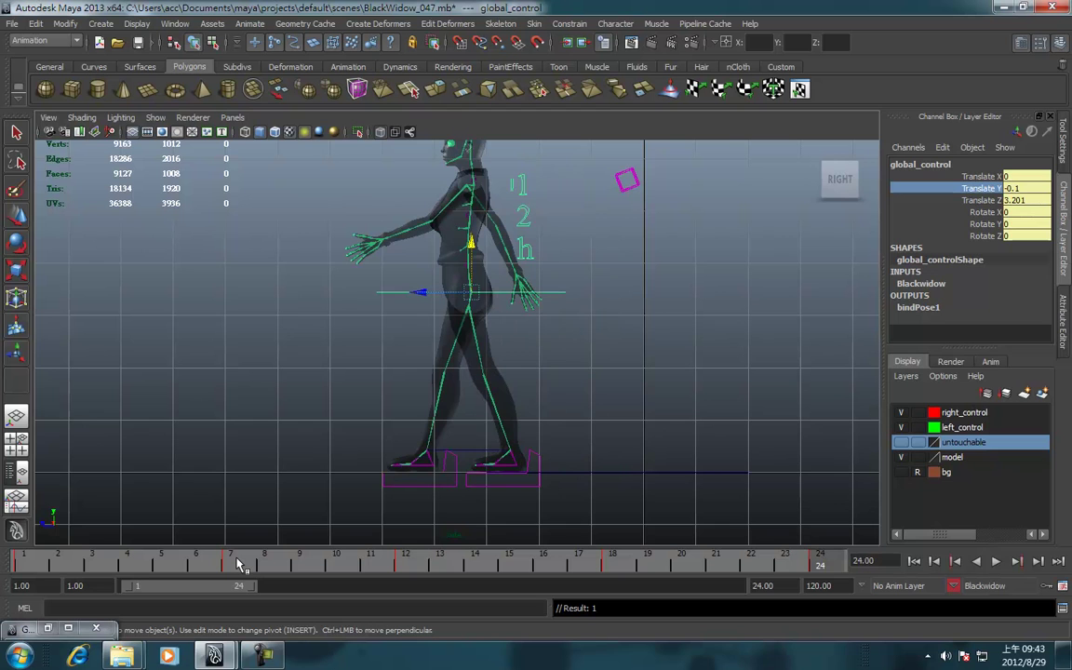
key(comma)
key(comma)
key(comma)
key(comma)
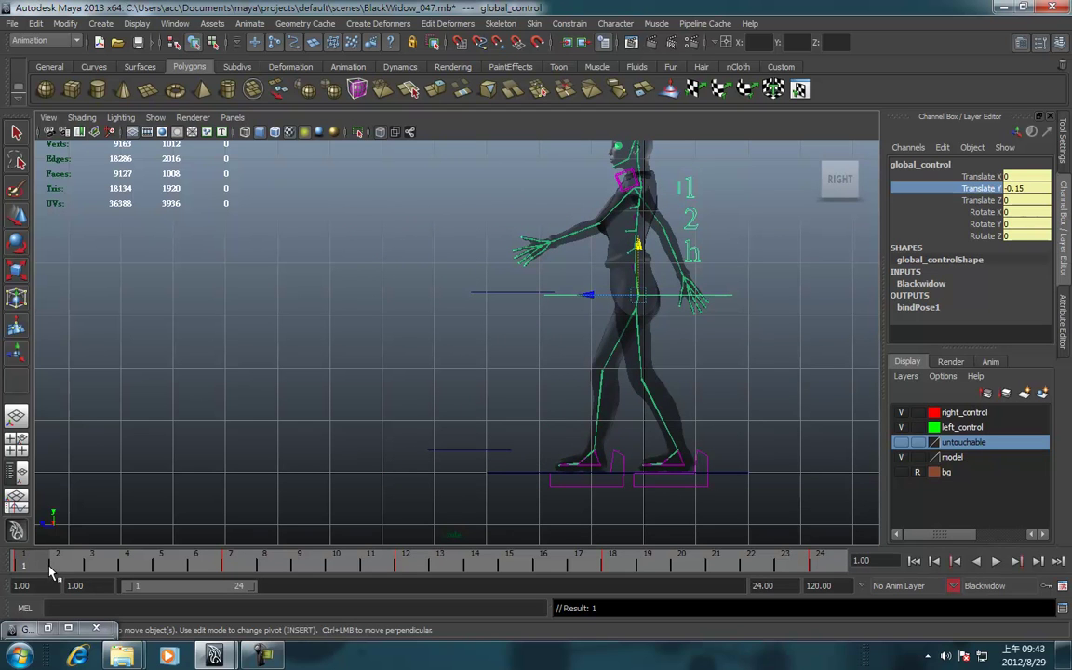
- Key global_control Translate Y at -0.15 on frames 12 and 24
click(405, 564)
right_click(949, 188)
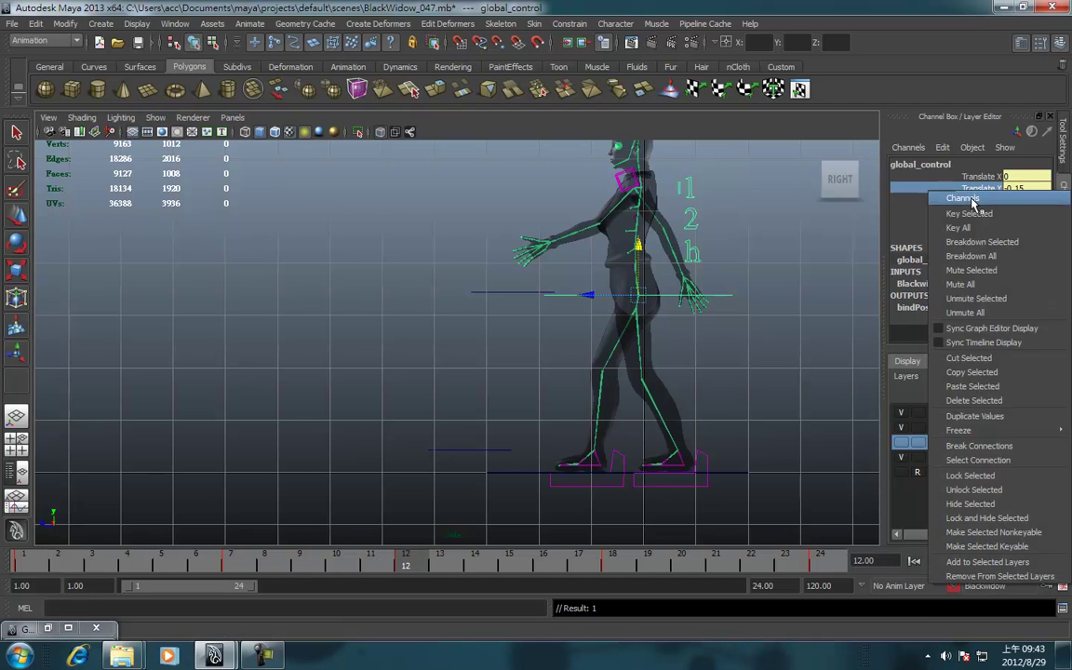
click(971, 214)
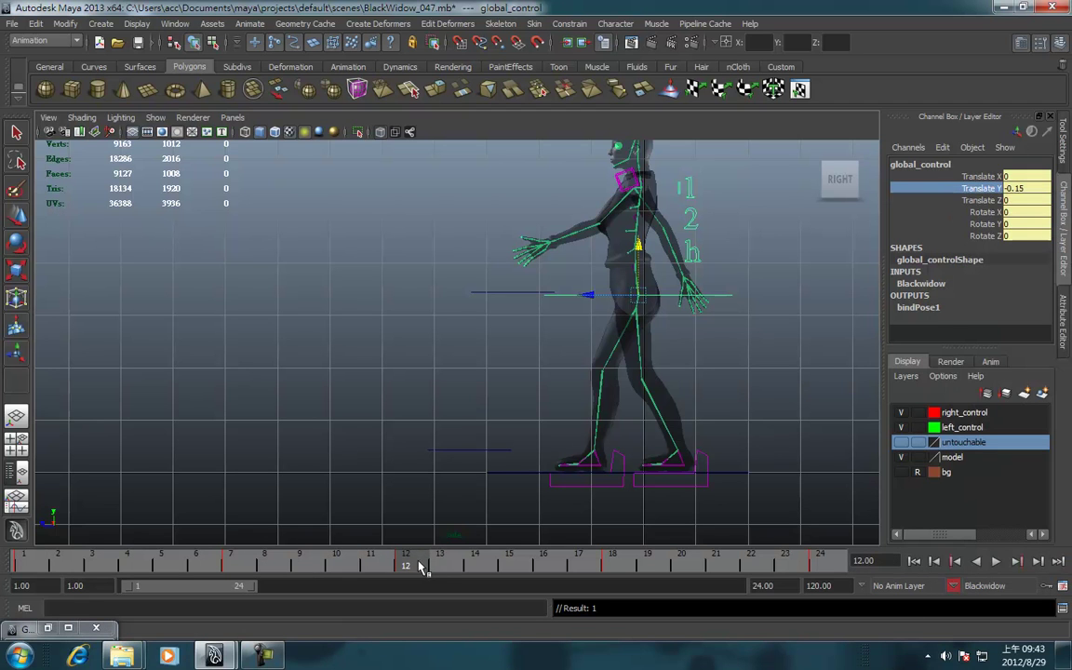
key(alt+v)
right_click(921, 189)
click(926, 212)
key(alt+v)
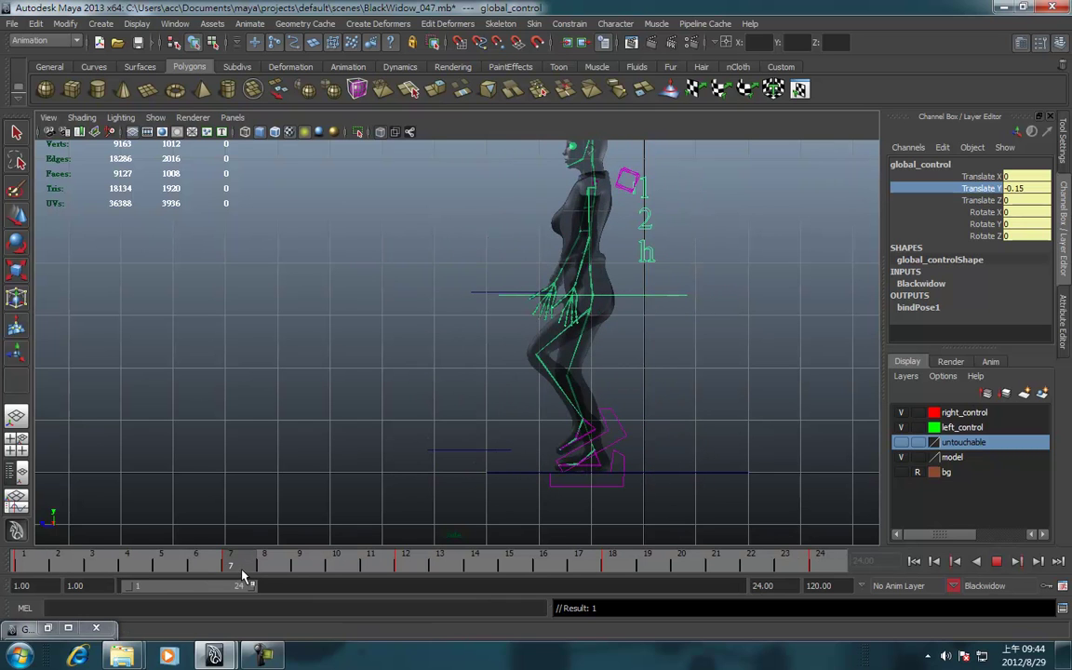
- Raise the body at frame 7 by setting Translate Y to 0 and keying it
key(alt+v)
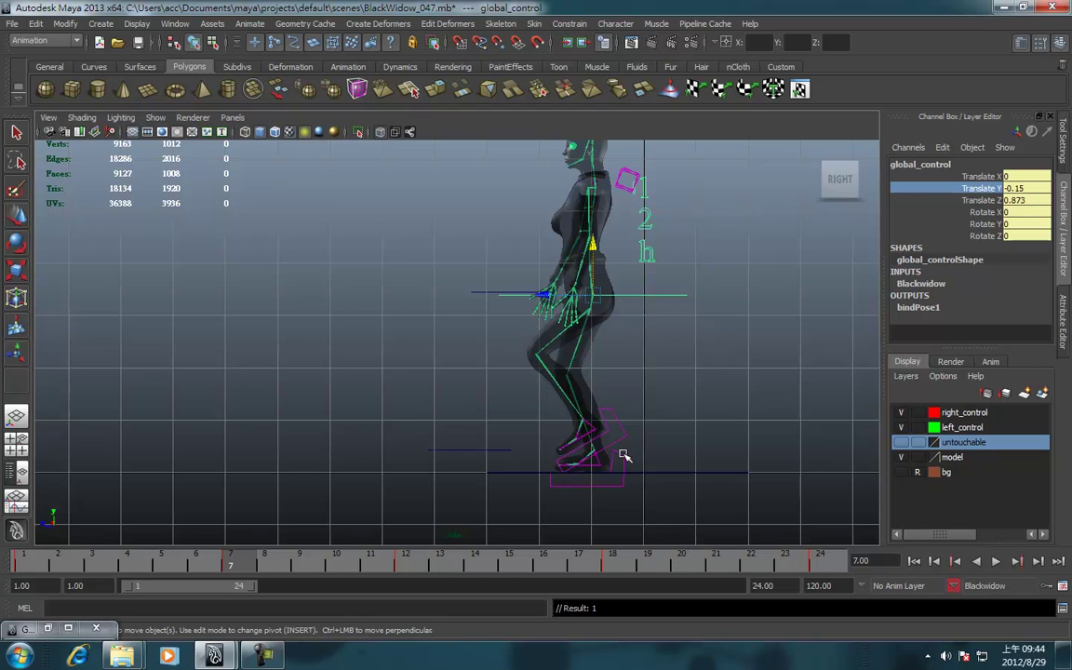
drag(593, 258, 597, 254)
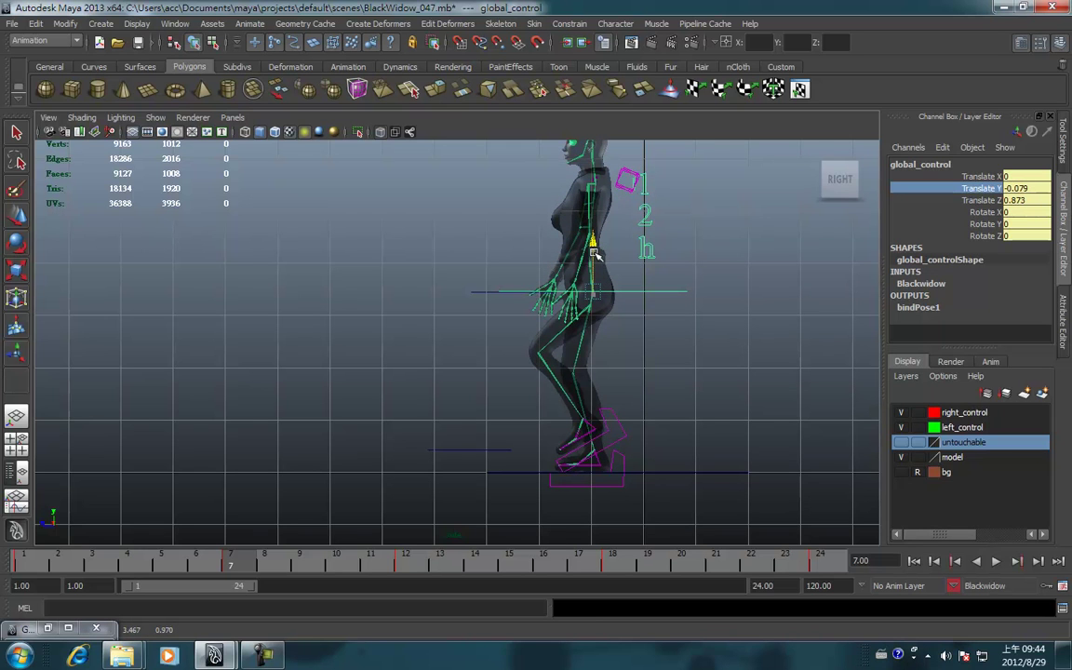
drag(595, 246, 596, 244)
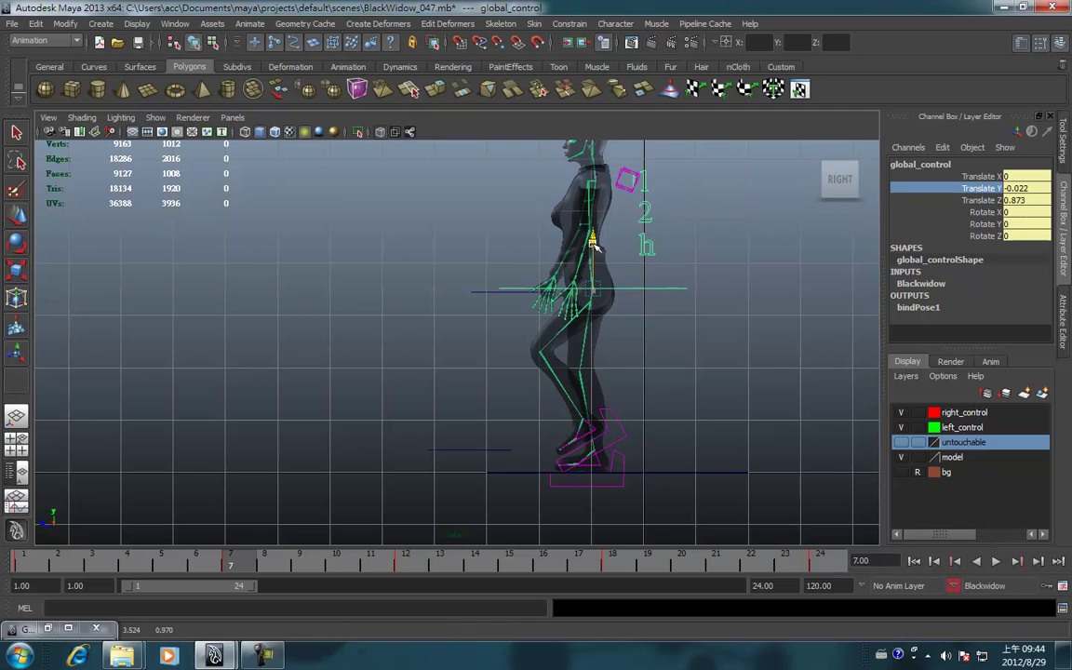
click(1020, 189)
text(0)
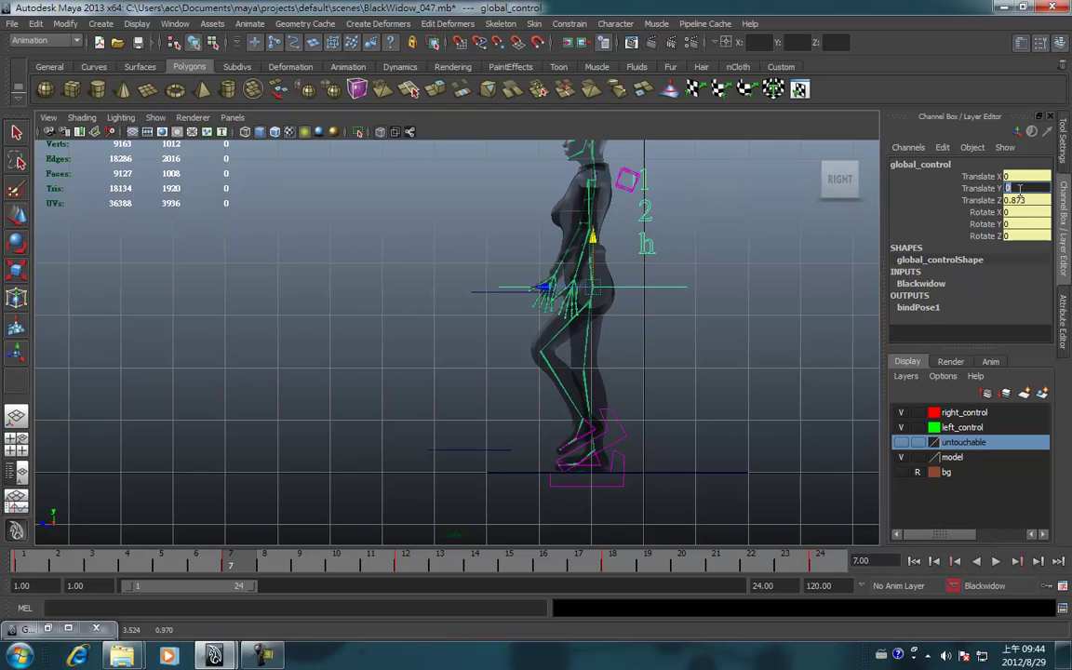
click(986, 189)
right_click(989, 191)
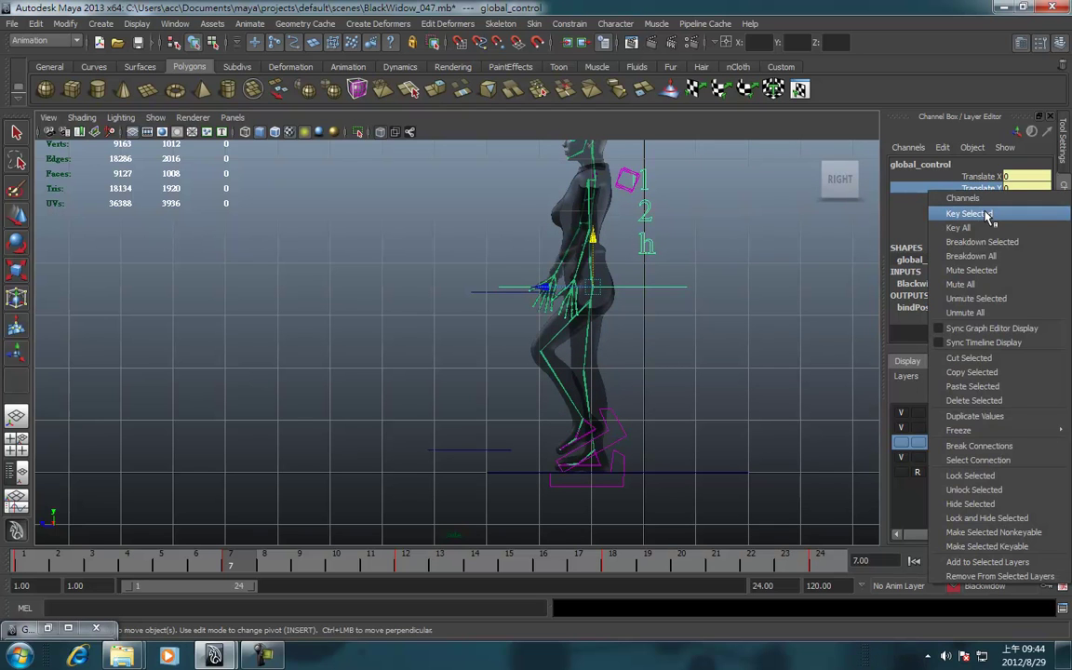
click(986, 213)
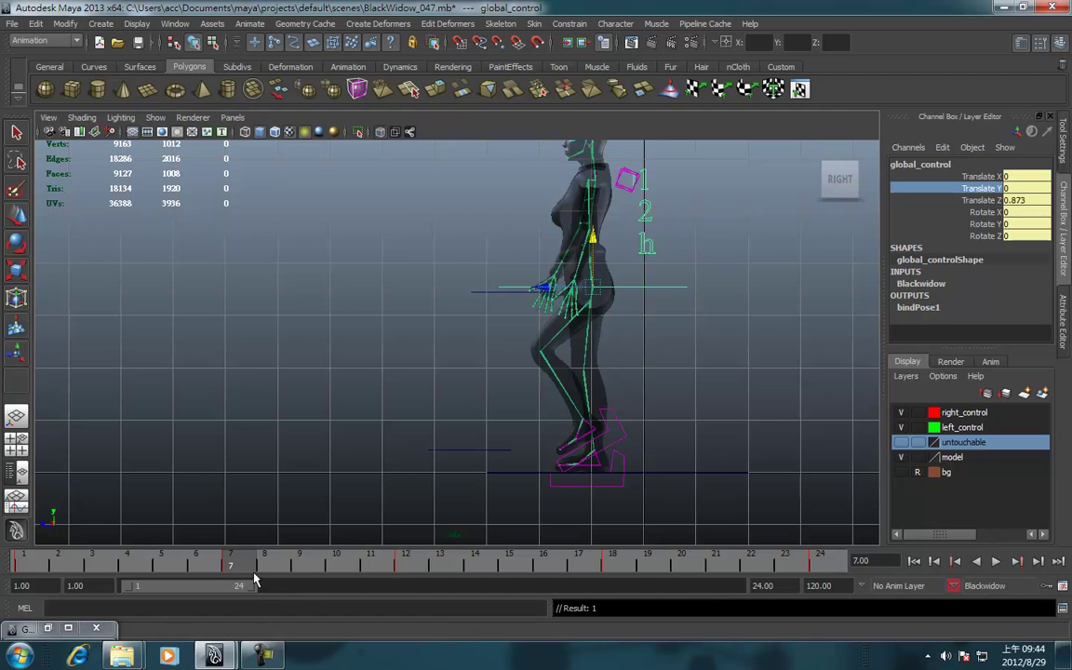
key(alt+v)
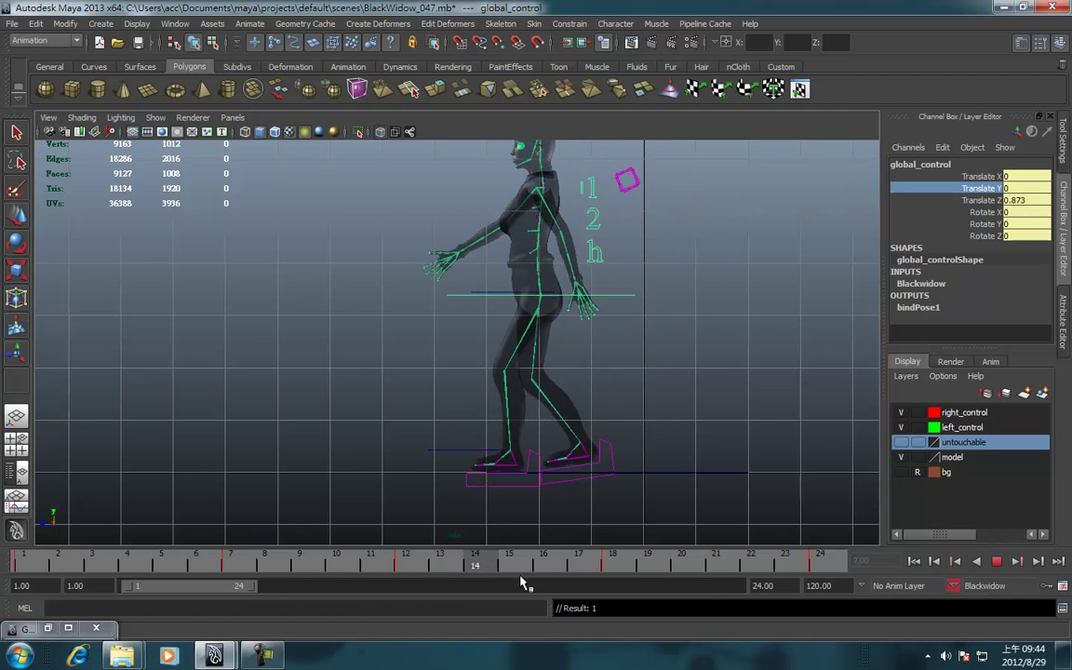
- Key Translate Y at 0 on frame 18, replay the bob, then select the right foot control at frame 1
mouse_move(282, 569)
mouse_down()
mouse_move(239, 574)
mouse_move(610, 566)
mouse_up()
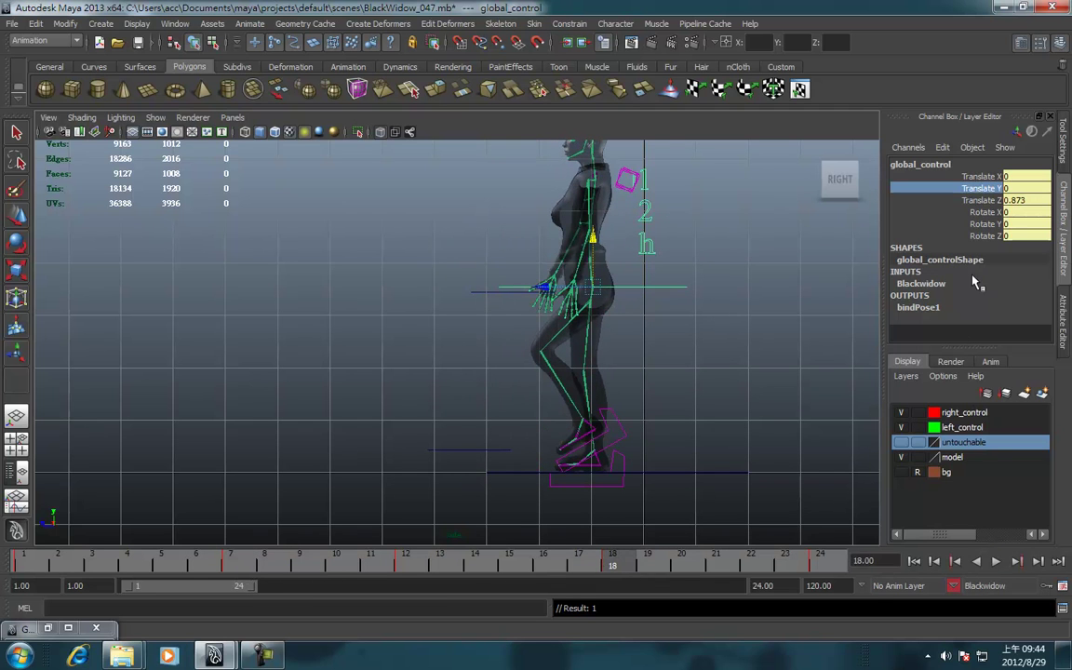
right_click(968, 194)
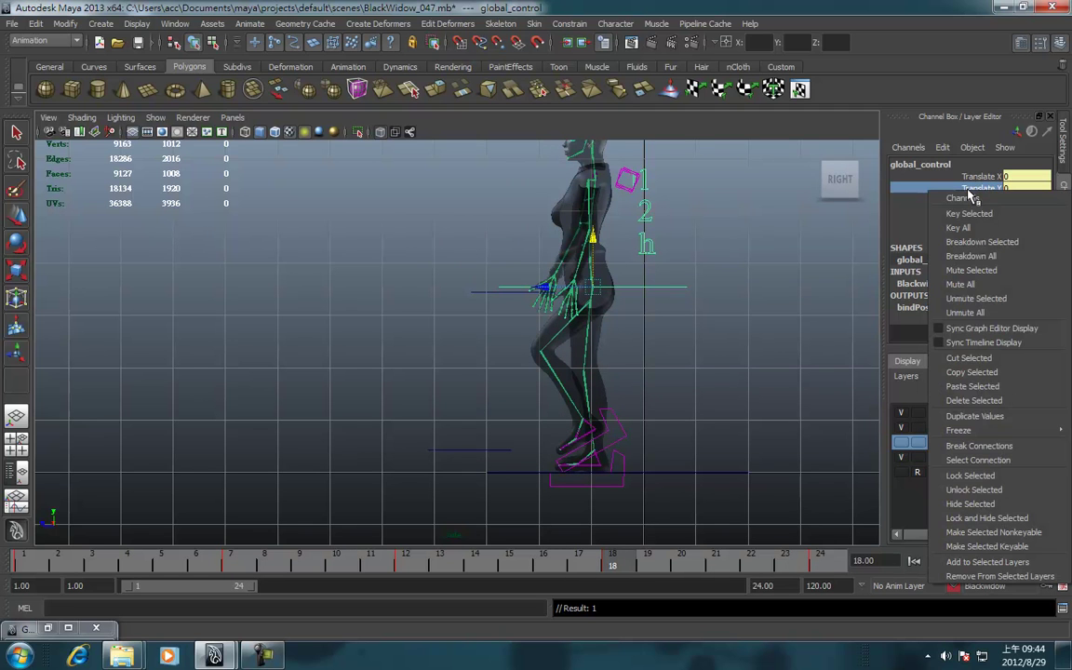
click(968, 214)
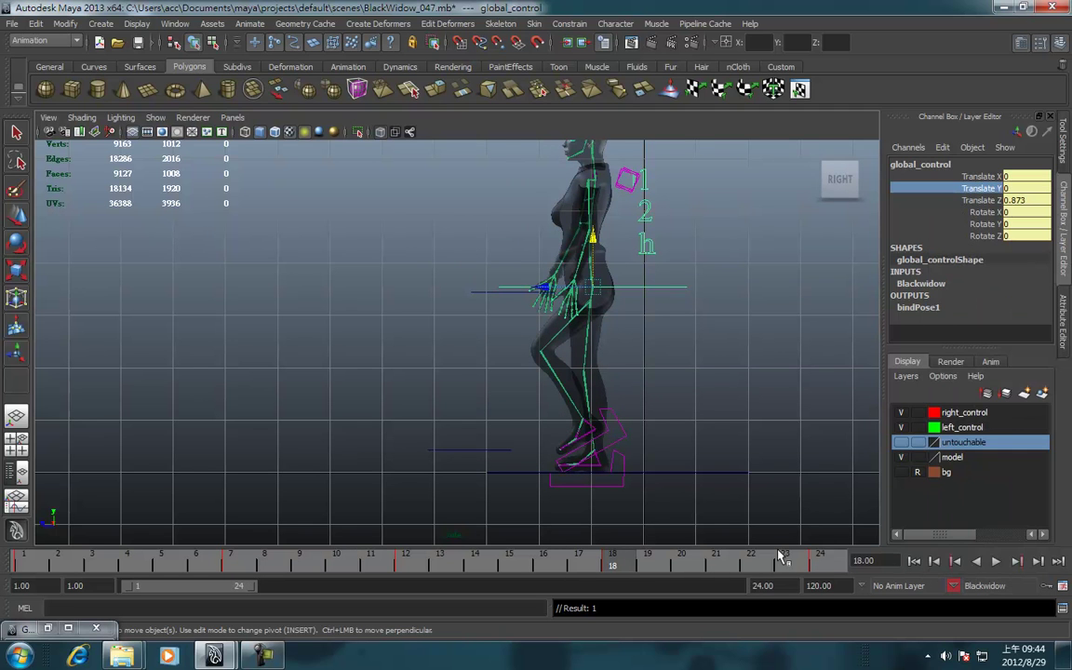
key(alt+v)
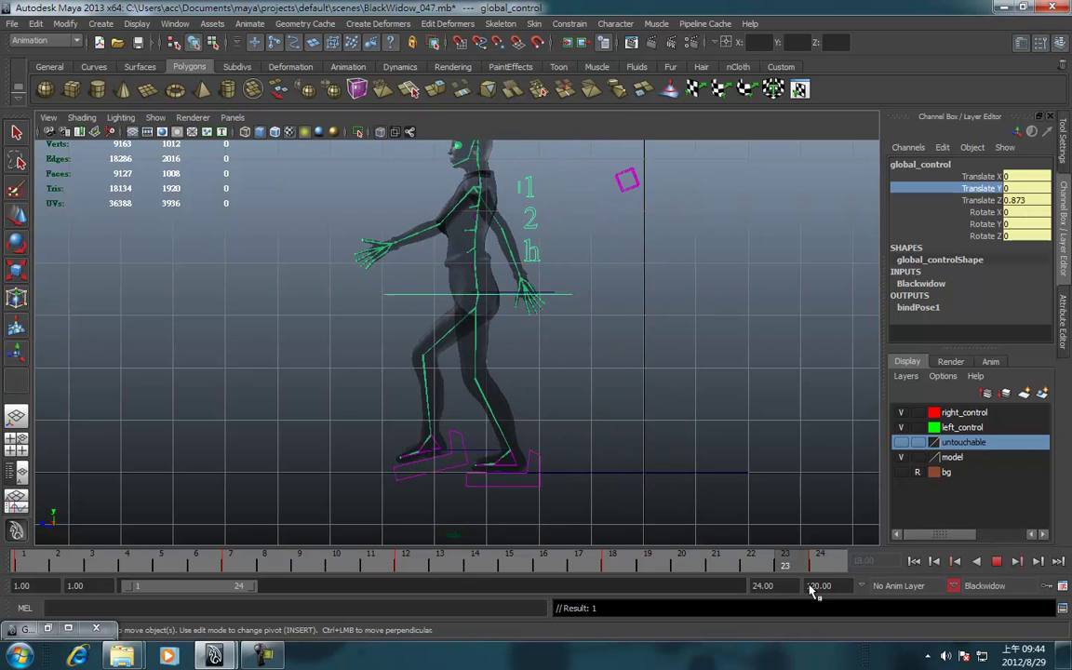
click(4, 558)
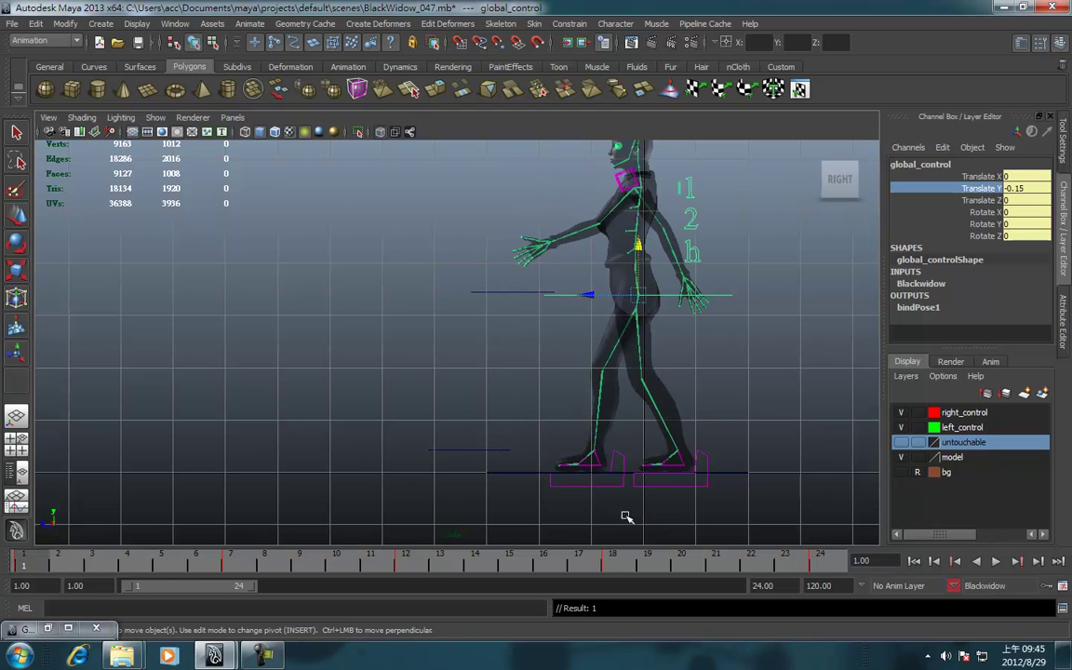
click(603, 485)
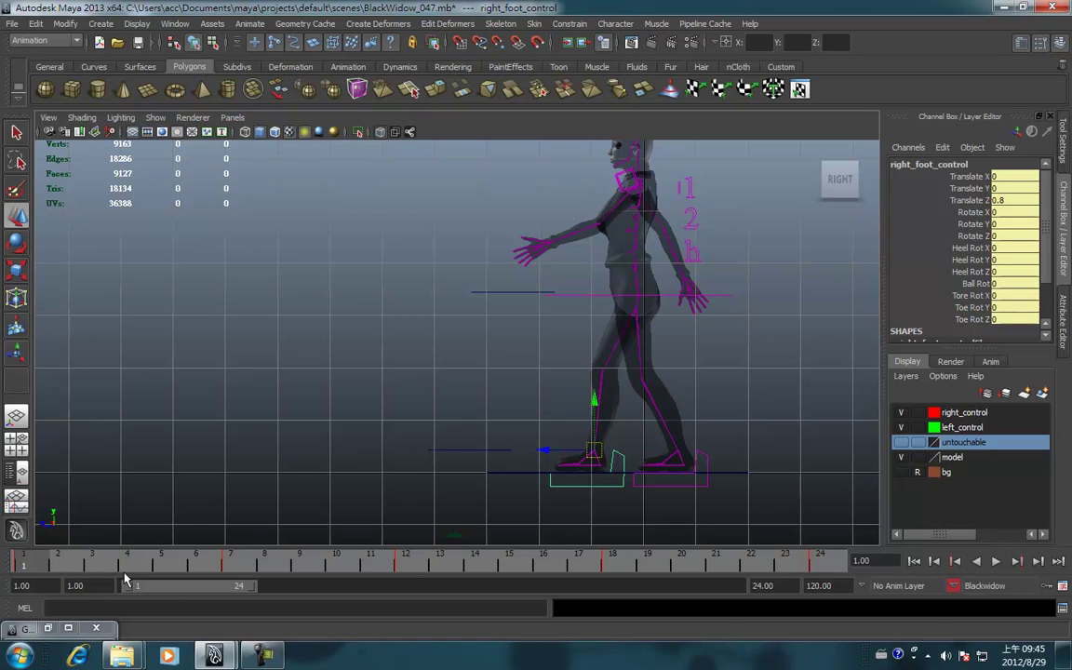
- Step through the keys and roll the right heel interactively using Heel Rot X
key(period)
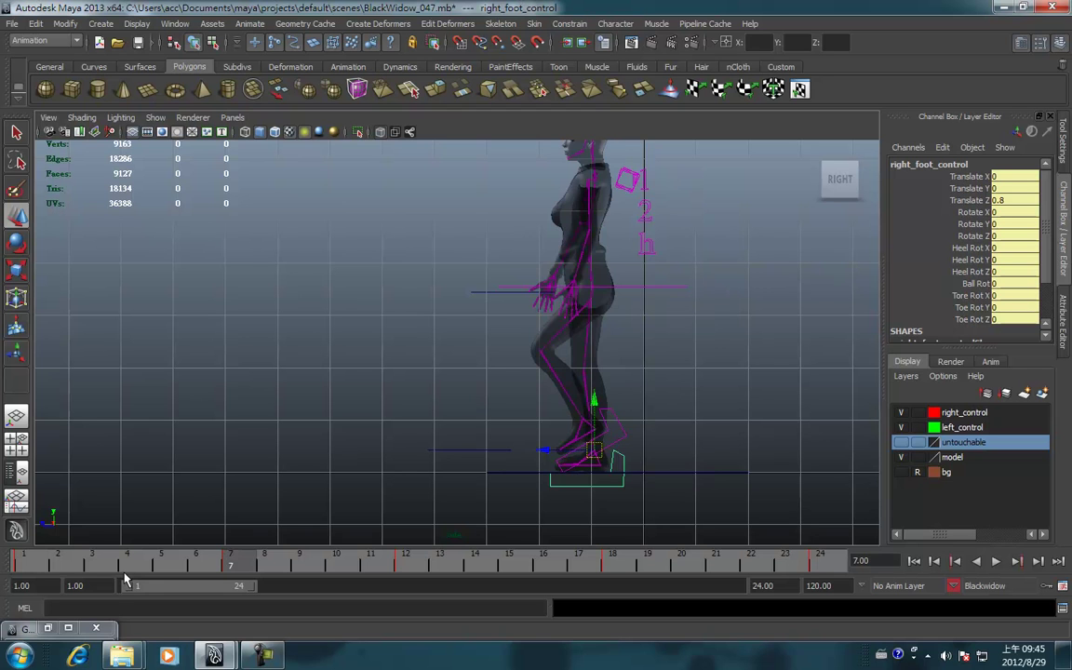
key(period)
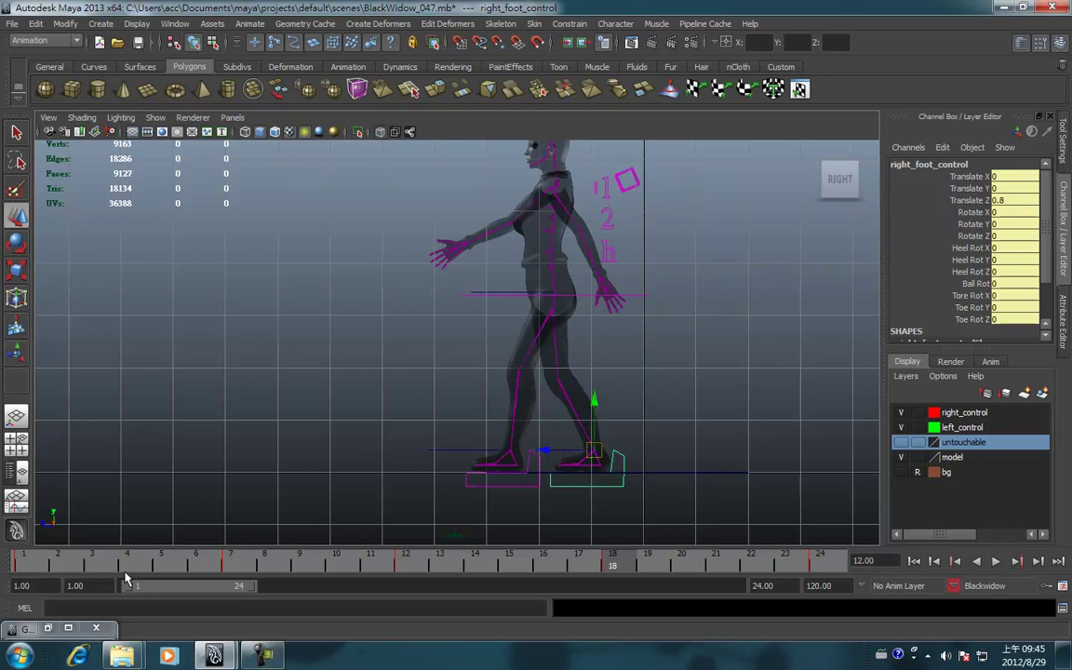
key(period)
key(period)
key(period)
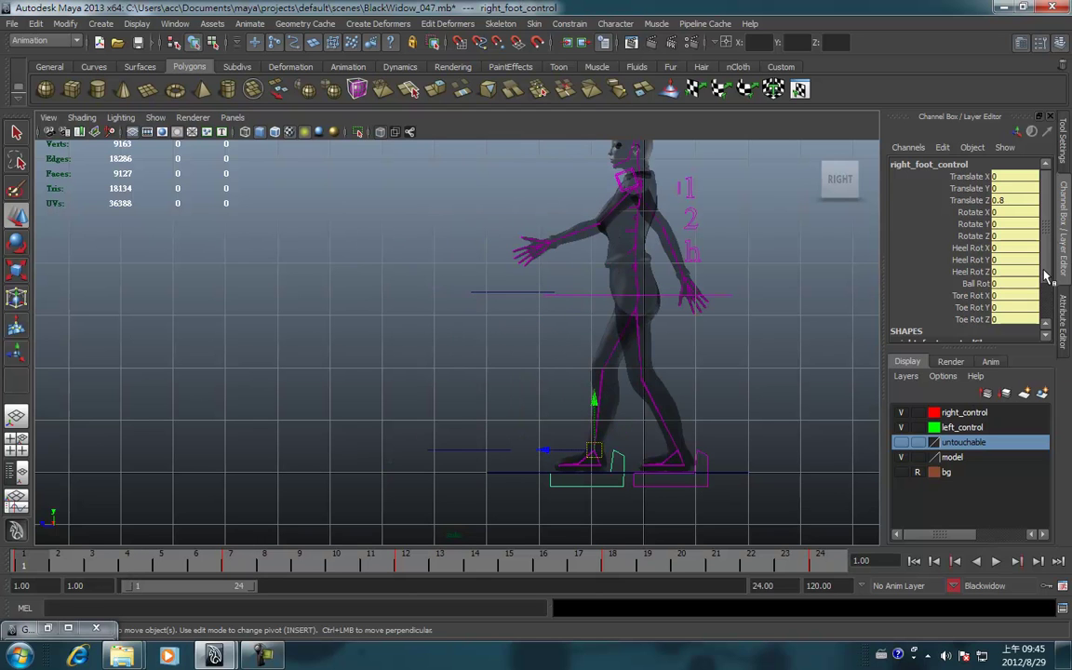
mouse_move(1047, 277)
mouse_down()
mouse_move(1046, 294)
mouse_move(1046, 278)
mouse_up()
click(974, 249)
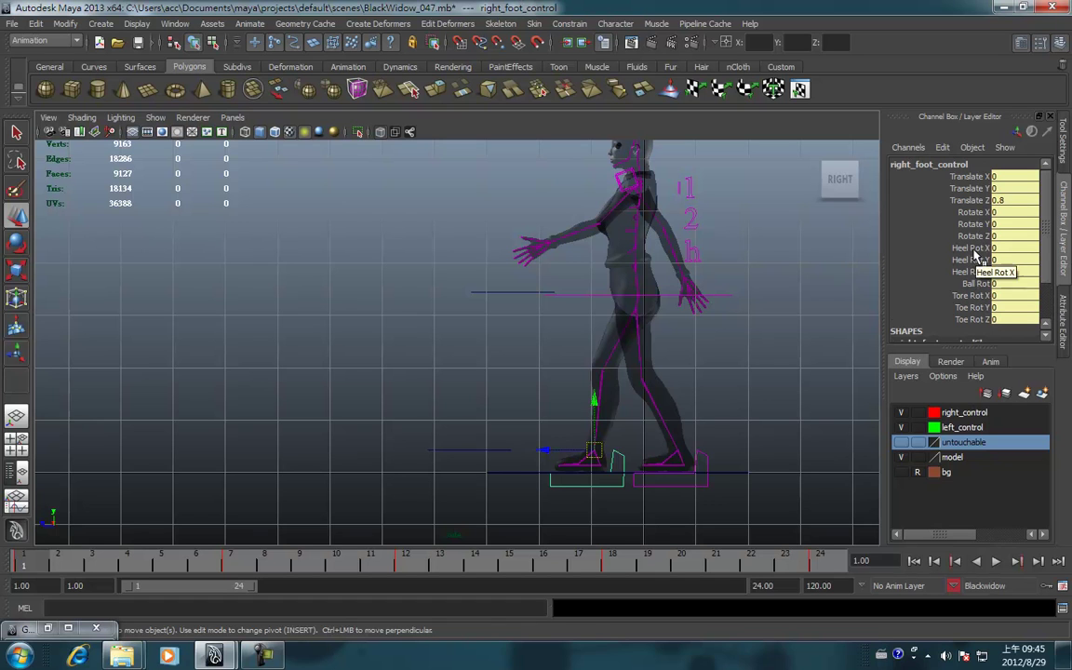
middle_drag(770, 366, 566, 369)
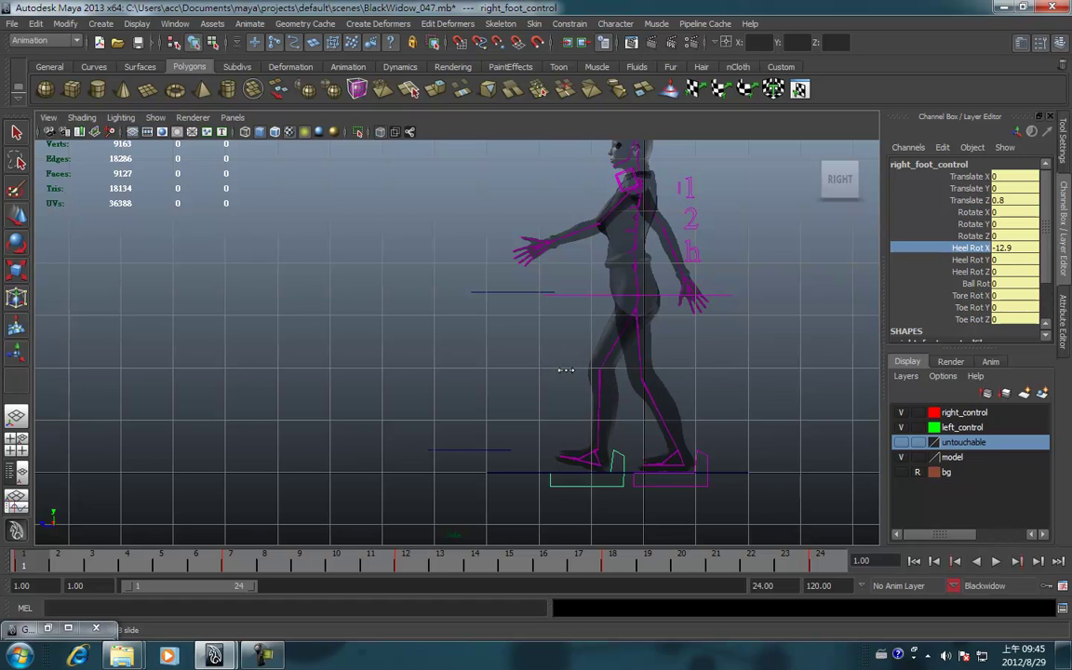
middle_drag(565, 369, 570, 369)
- Enter Heel Rot X of -10, key it at frame 1, and play to check the heel roll
double_click(1014, 251)
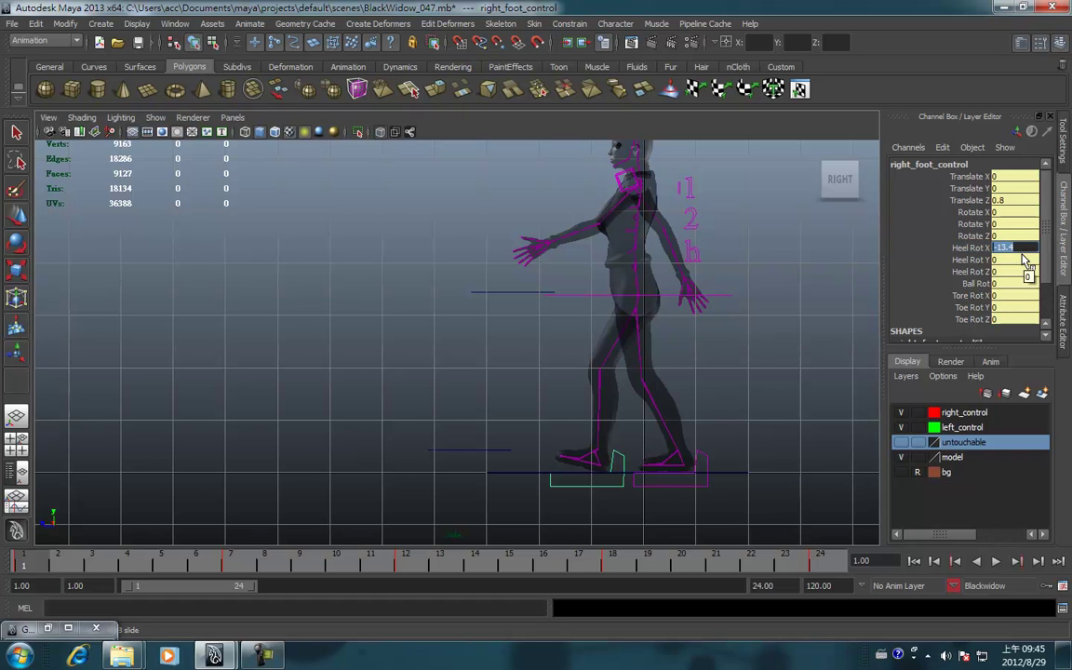
text(-20)
key(Return)
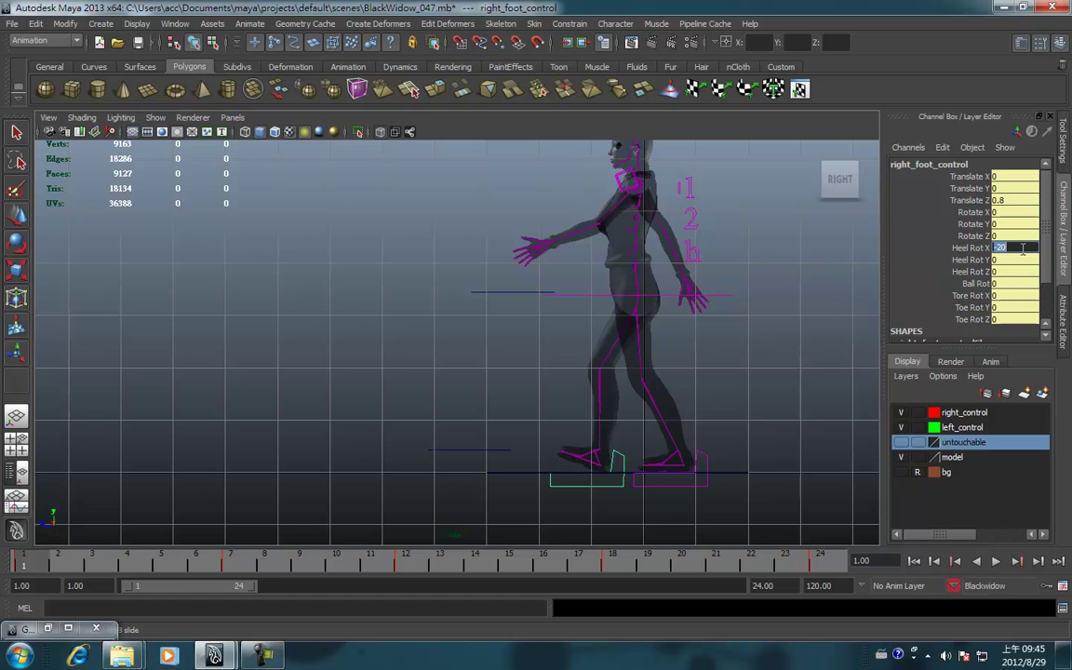
text(-10)
key(Return)
click(971, 248)
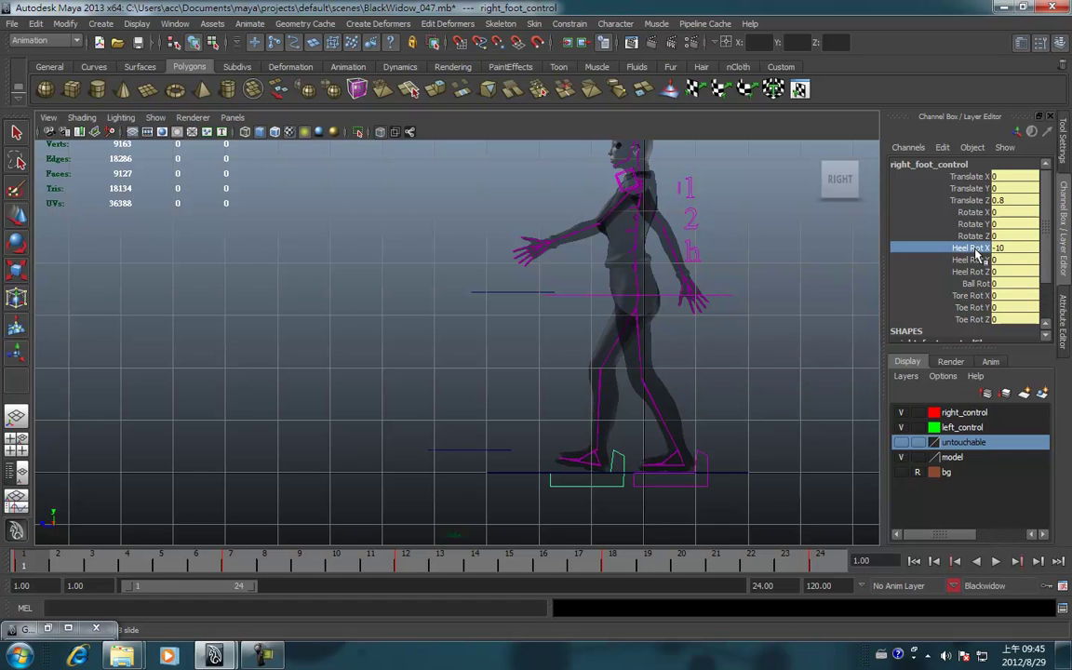
right_click(976, 253)
click(968, 272)
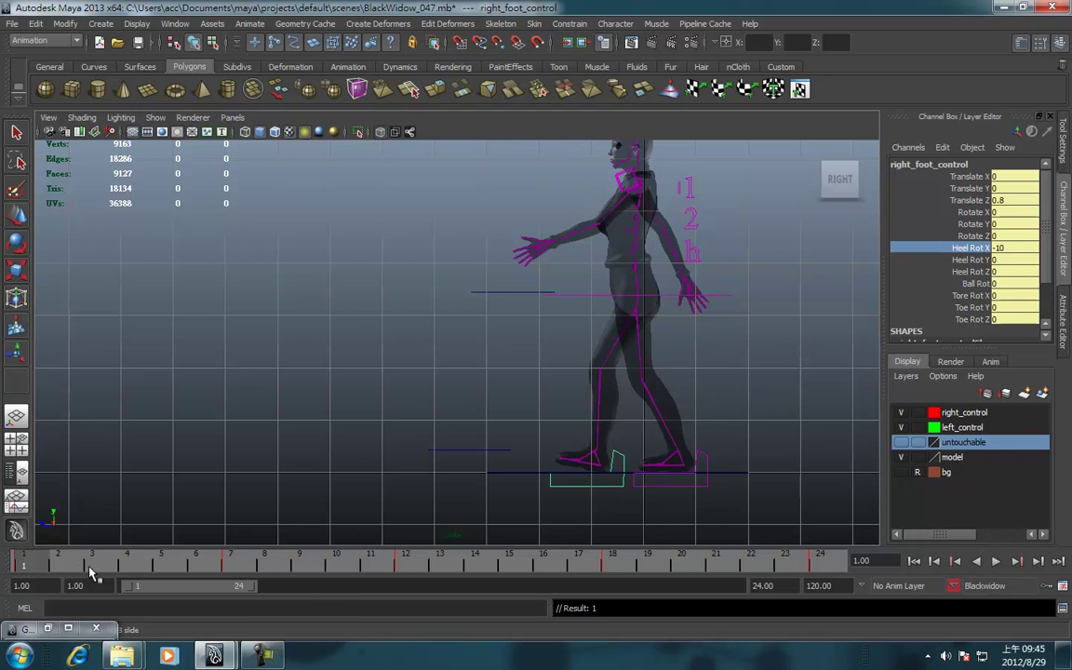
key(alt+v)
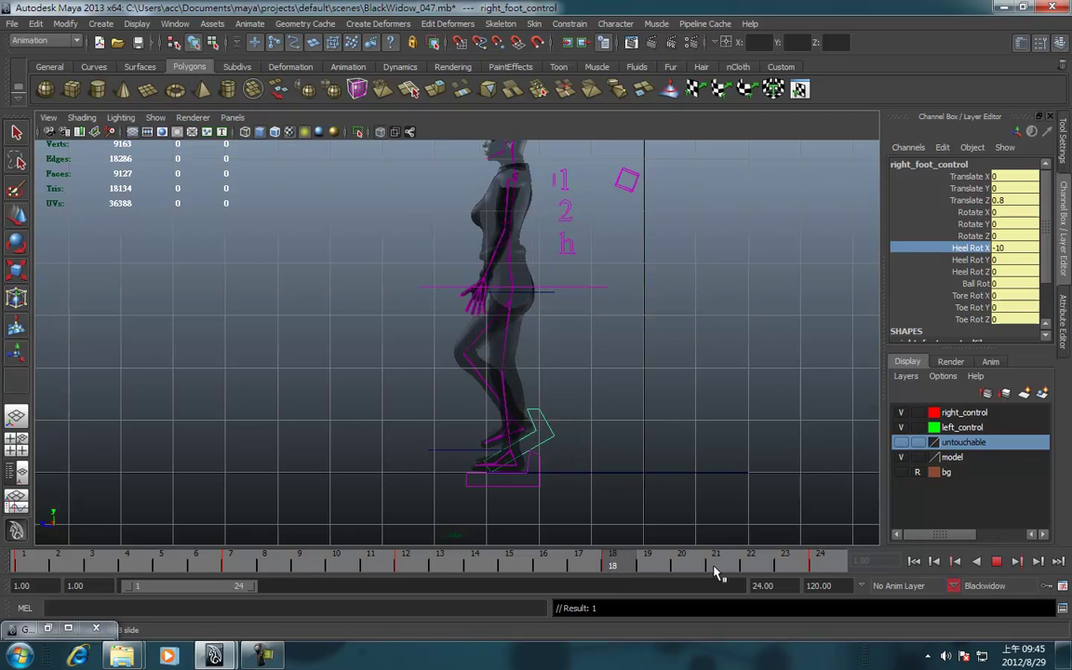
- Play the walk and stop it on frame 7
click(7, 562)
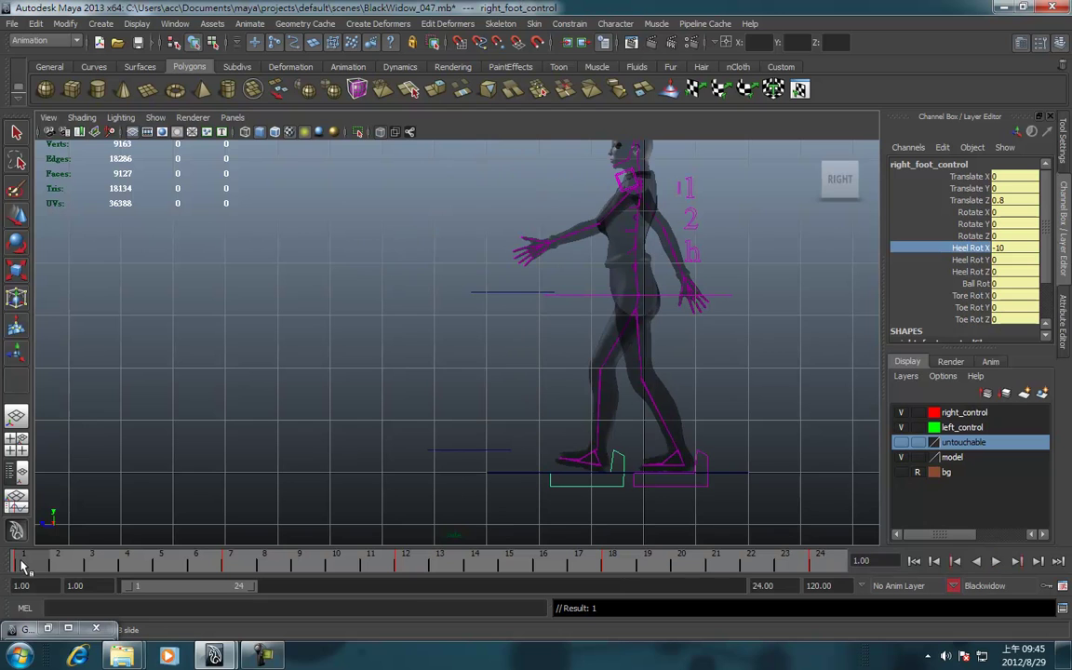
key(alt+v)
key(alt+v)
right_click(975, 252)
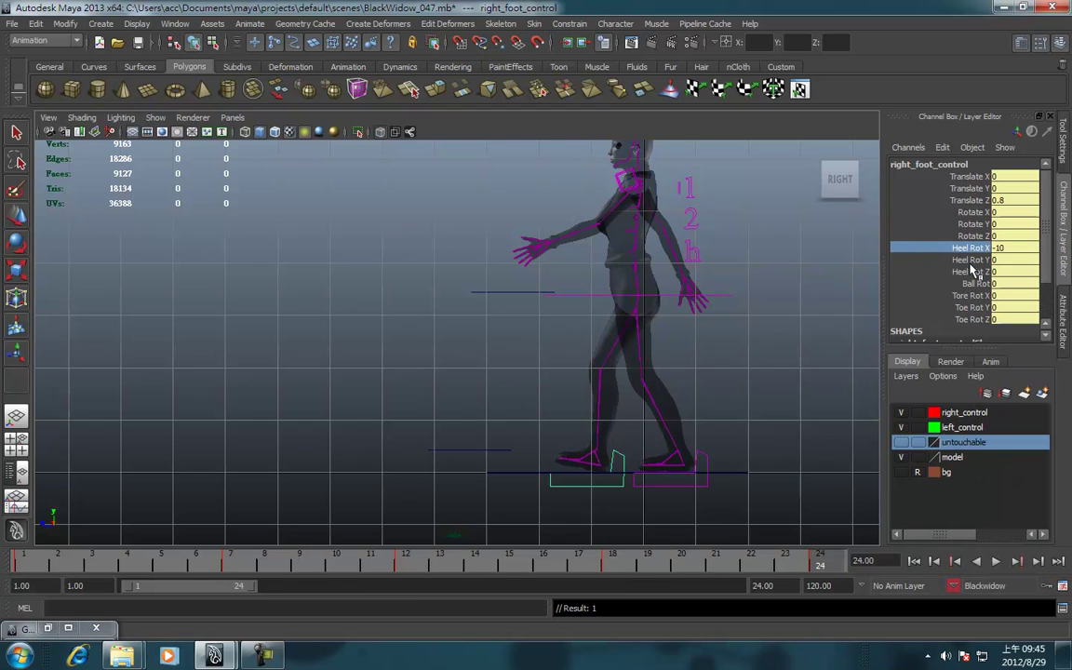
key(alt+v)
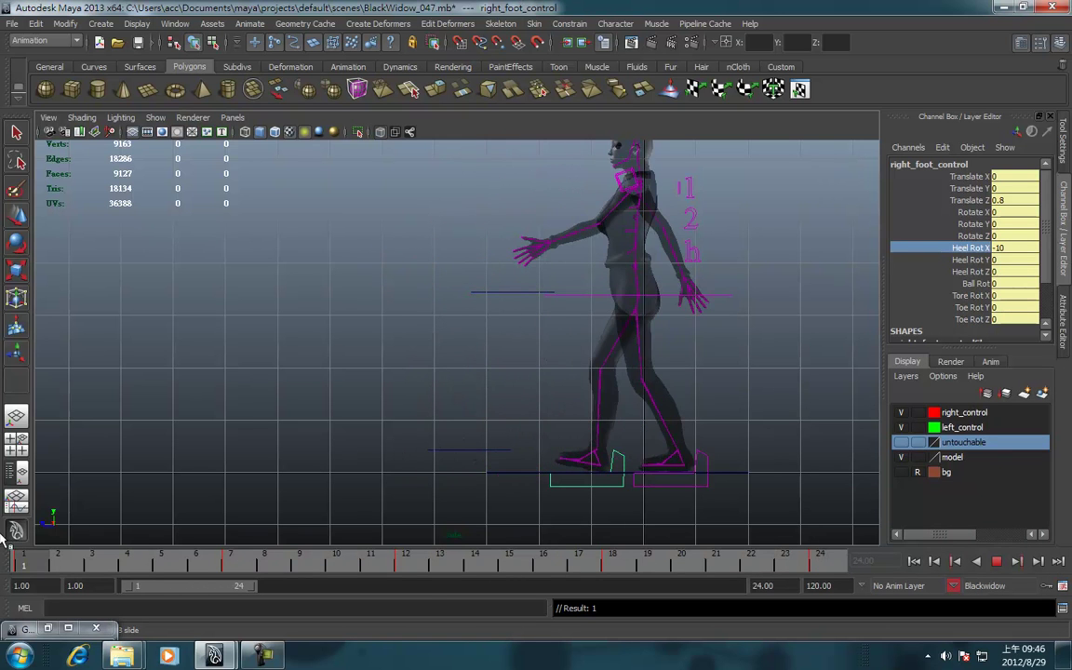
key(alt+v)
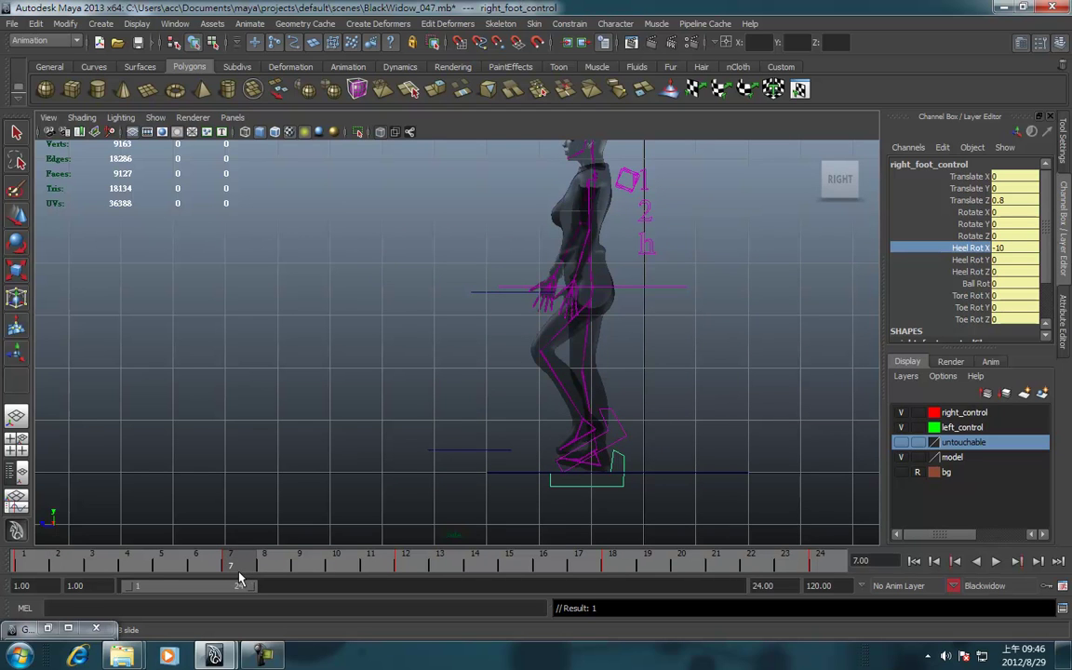
key(alt+v)
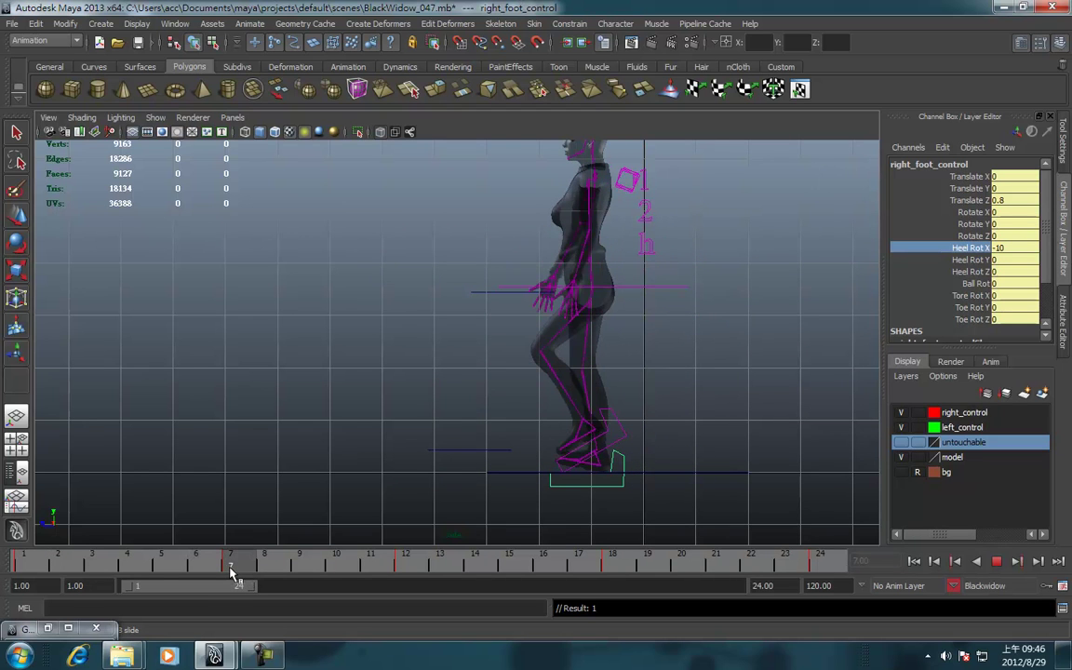
click(232, 570)
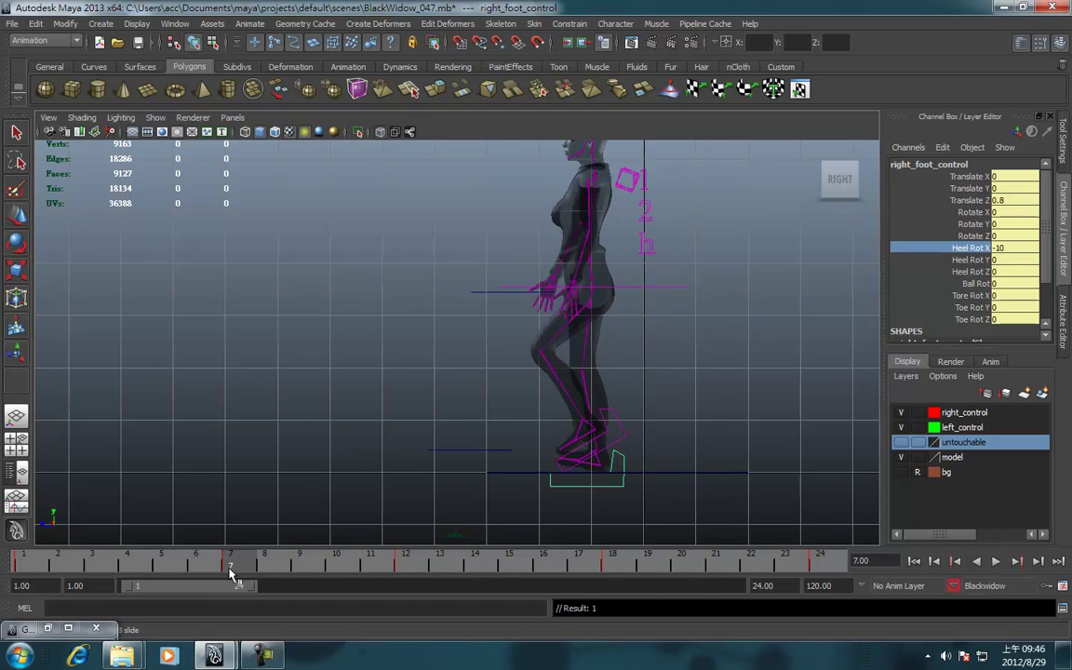
- Key the right foot's Heel Rot X at 0 on frame 7 and play to check
double_click(1007, 249)
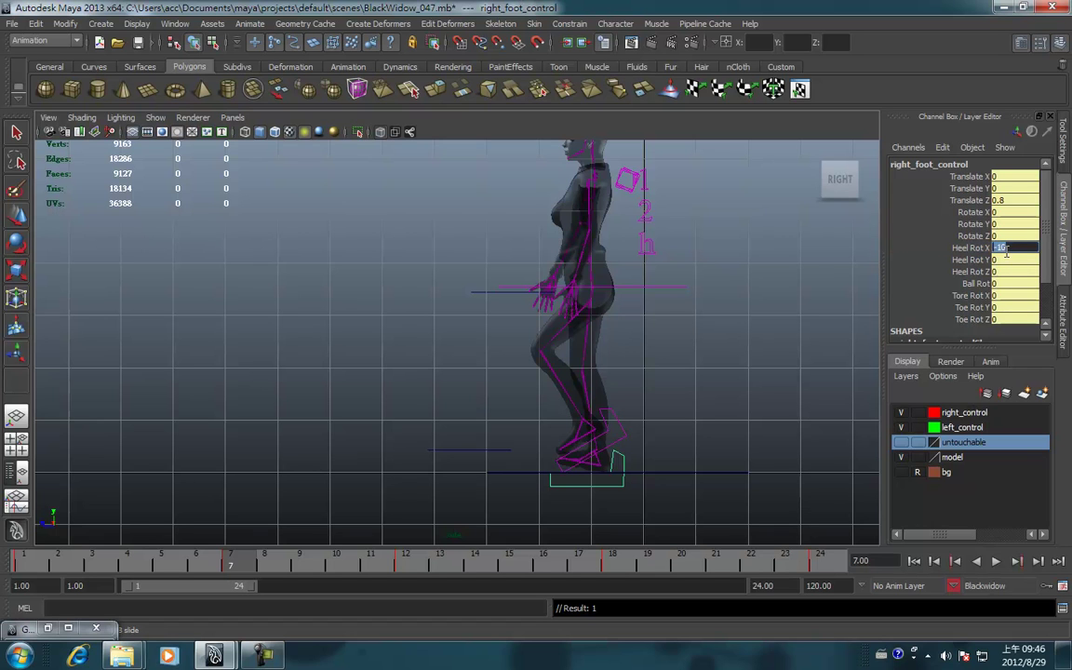
text(0)
key(Return)
click(970, 248)
right_click(968, 249)
click(960, 275)
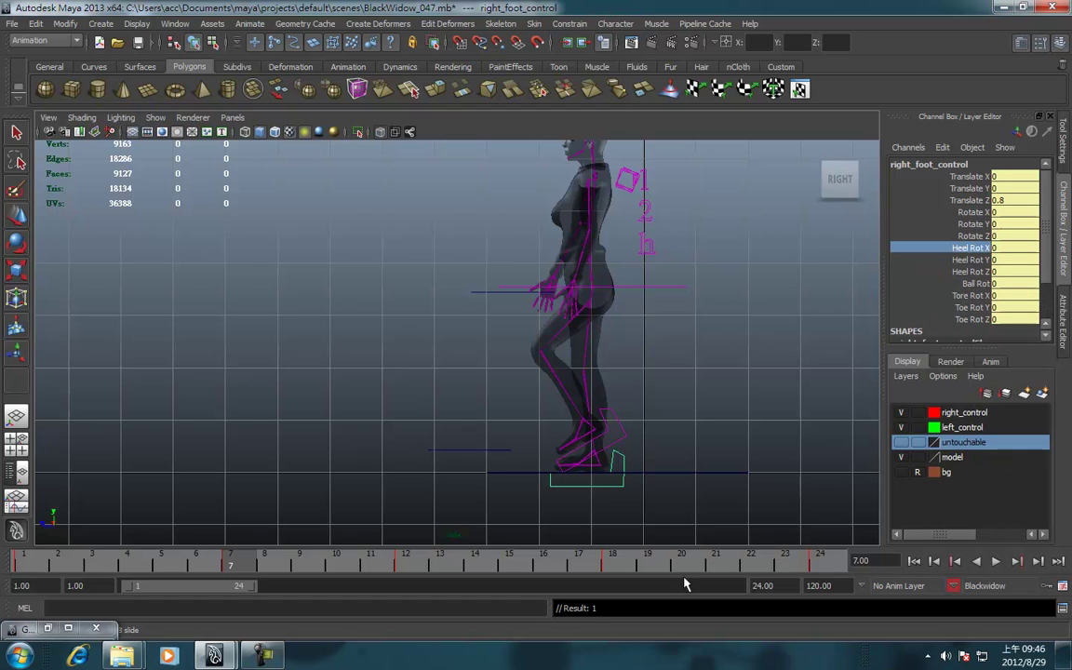
key(alt+v)
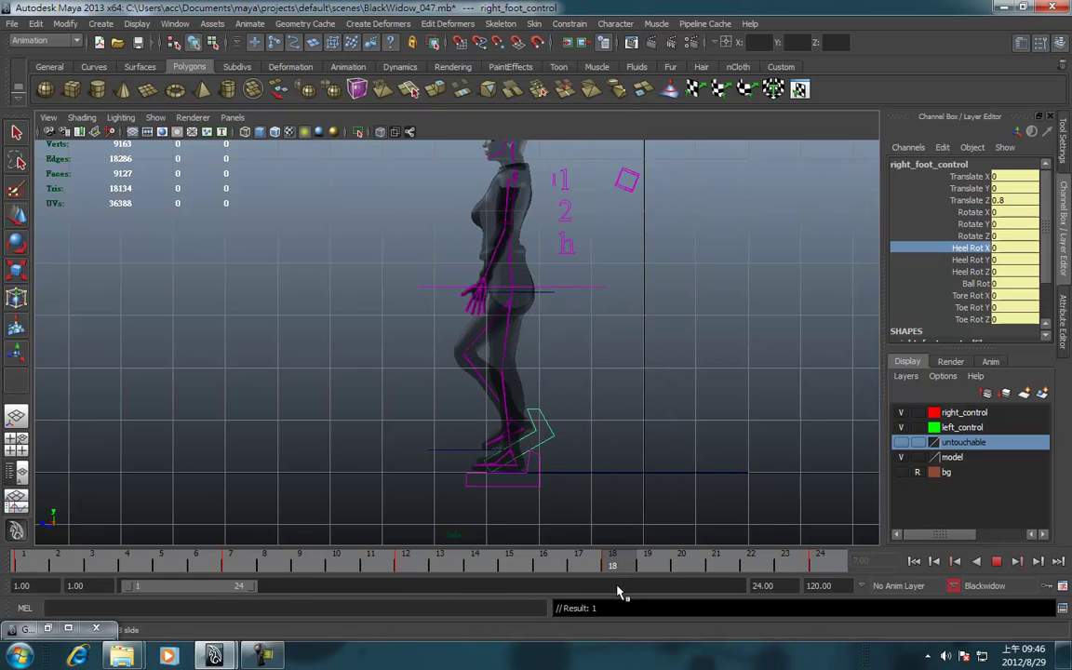
- Scrub the walk from frame 5 through 24 to review the heel roll, then return to frame 1
mouse_move(177, 565)
mouse_down()
mouse_move(831, 598)
mouse_move(677, 557)
mouse_move(495, 598)
mouse_move(4, 570)
mouse_move(617, 605)
mouse_up()
drag(627, 602, 838, 592)
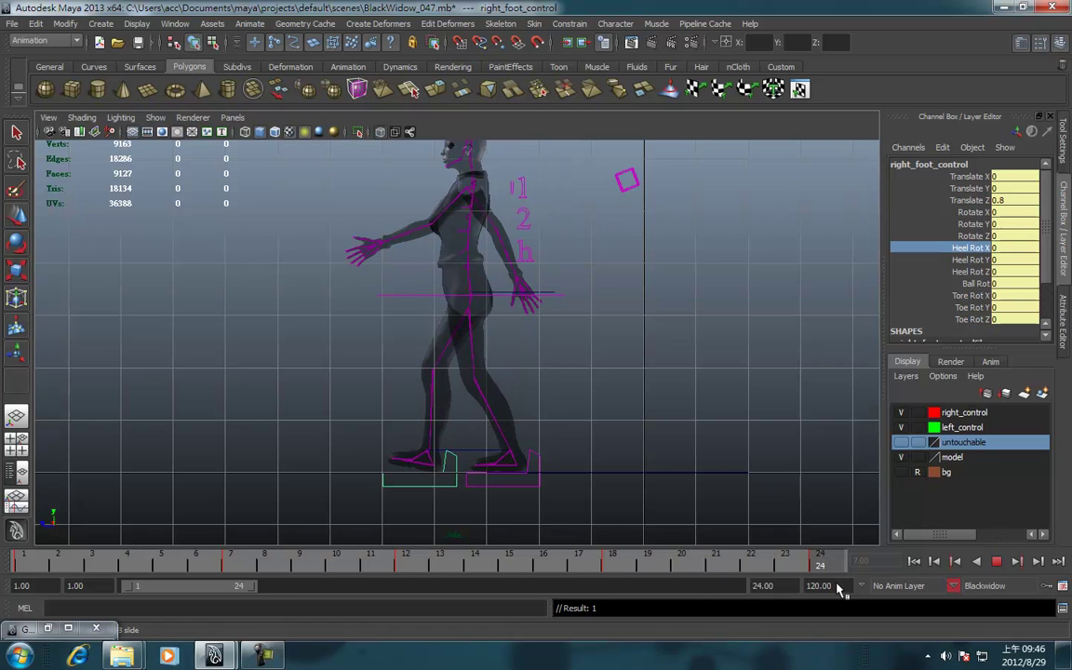
drag(837, 585, 839, 586)
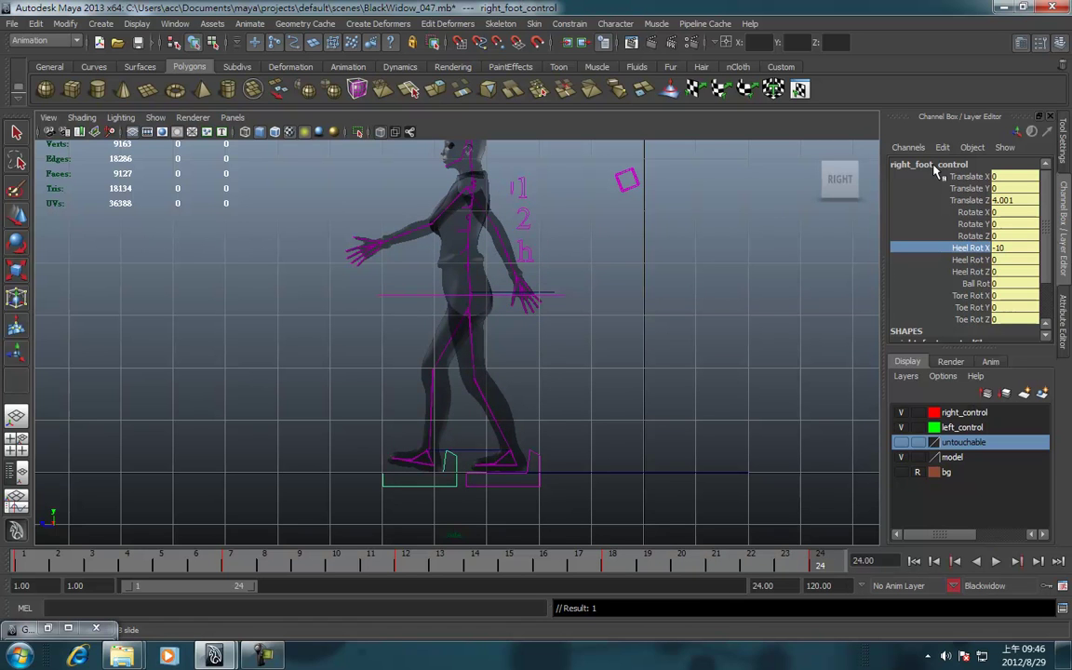
key(alt+shift+v)
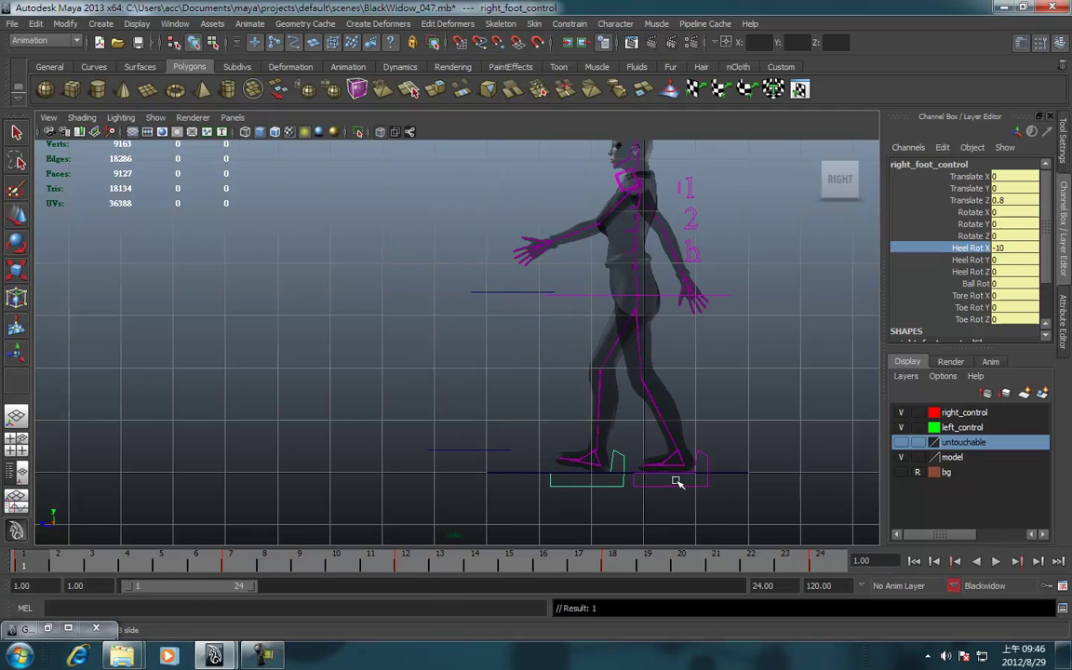
- Select the left foot control, play the walk, and stop at frame 12
click(677, 481)
key(w)
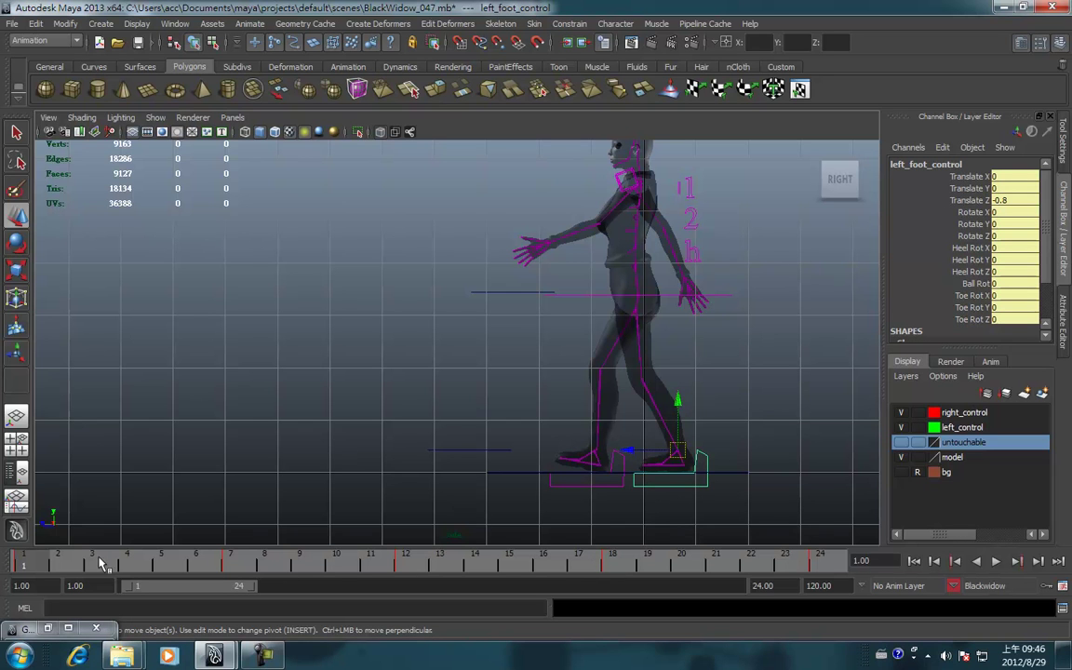
key(alt+v)
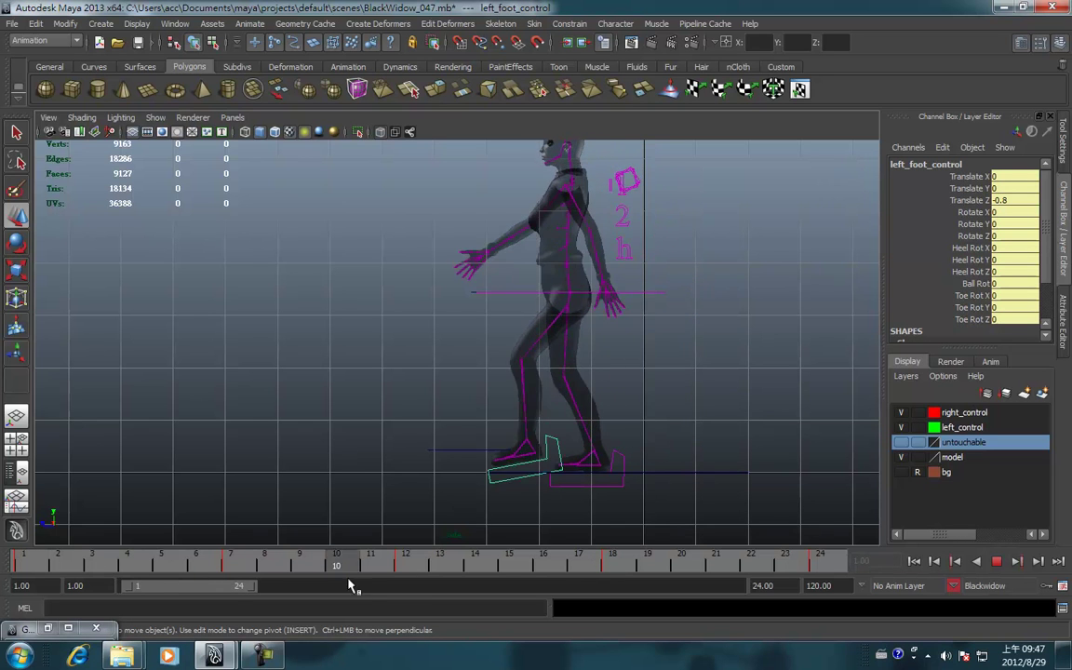
key(Escape)
- Set the right foot control's Ball Rot to 30 at frame 12, then clear the selection
drag(619, 443, 582, 510)
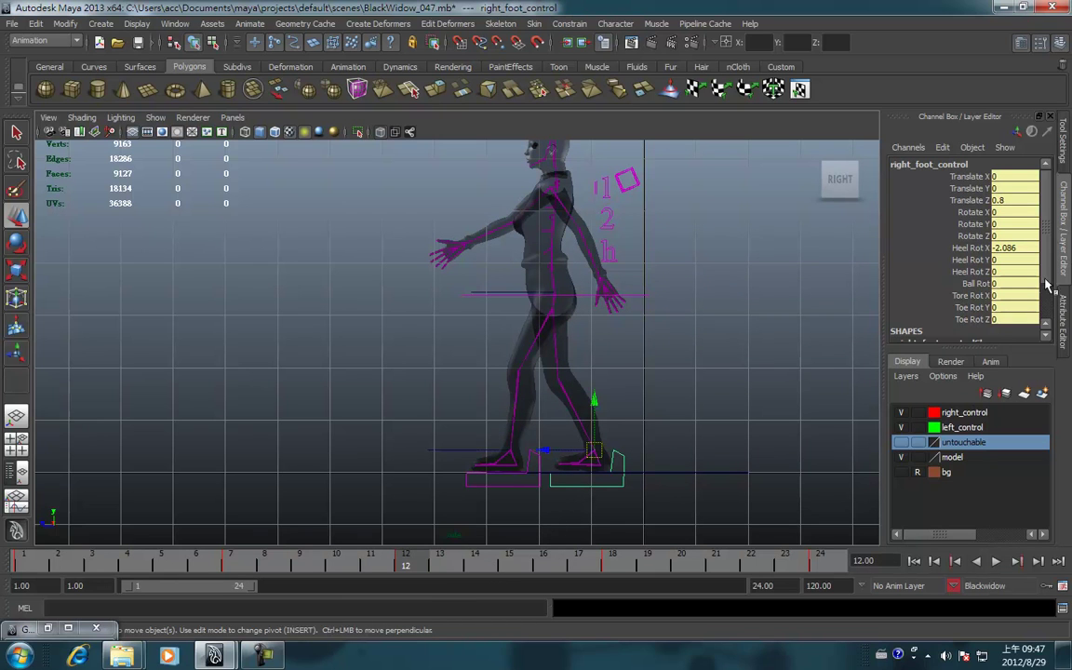
click(977, 285)
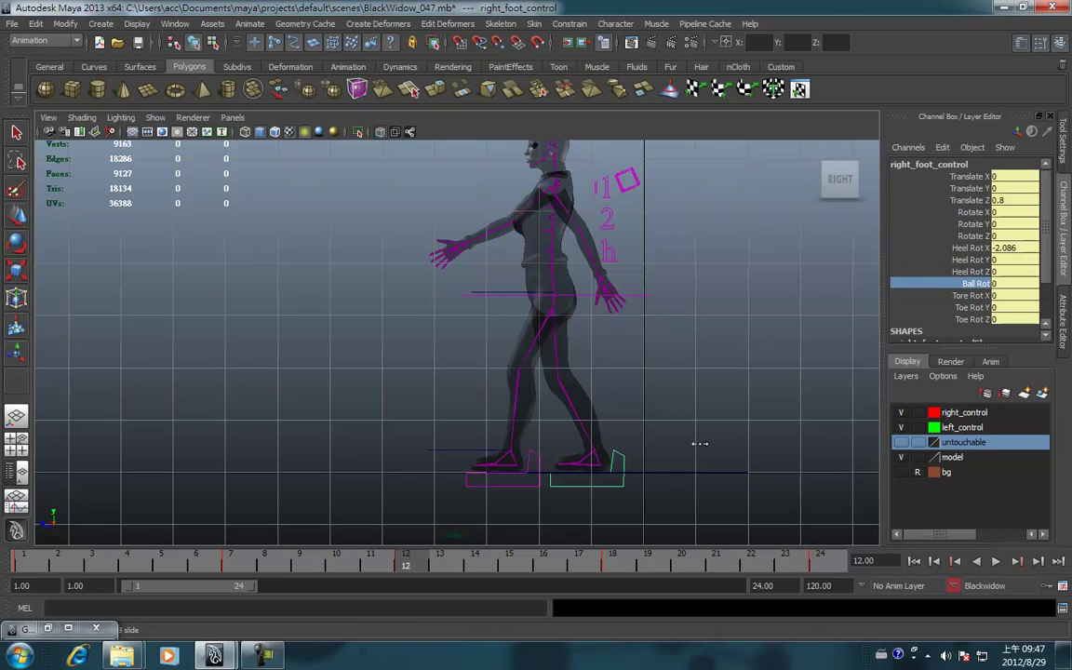
middle_drag(610, 443, 771, 434)
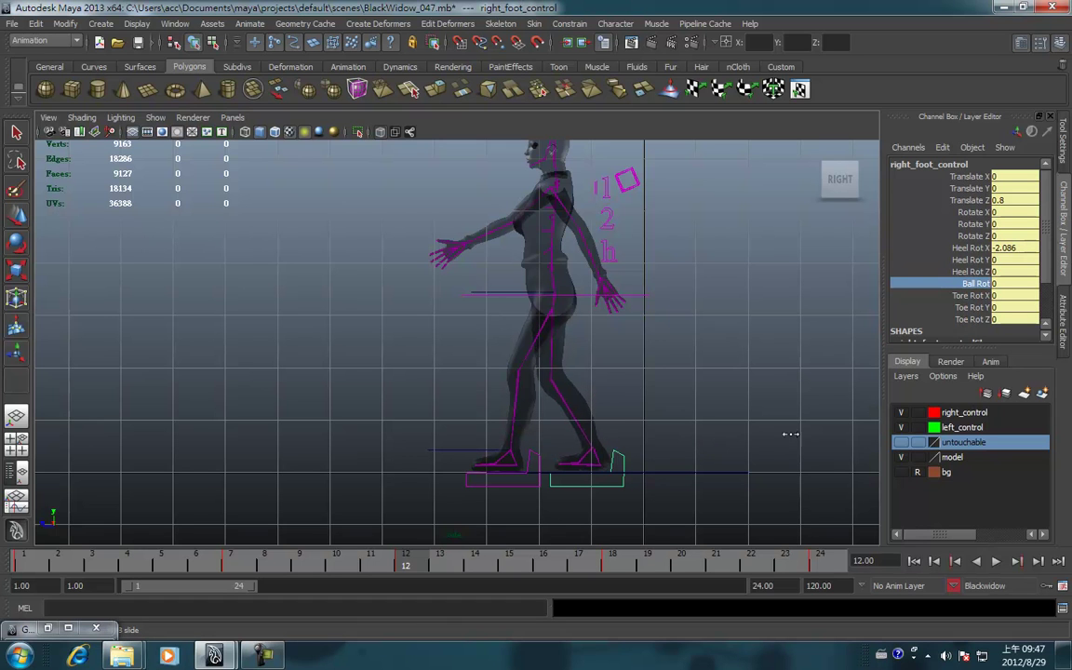
middle_drag(917, 433, 910, 433)
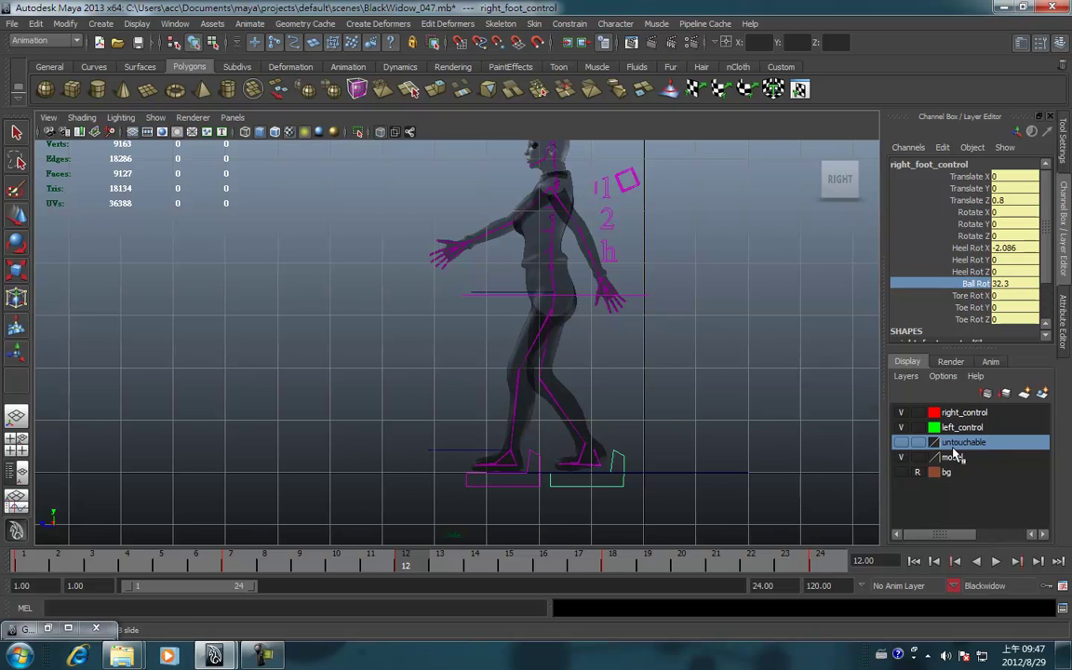
click(931, 282)
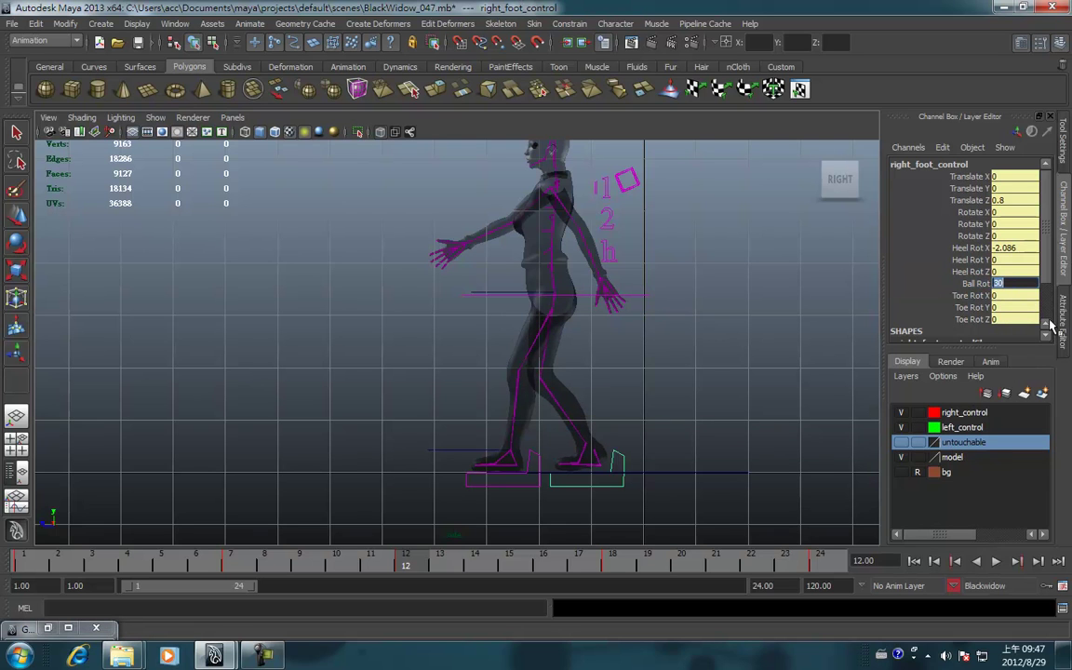
click(325, 312)
key(space)
- Key Ball Rot at 30 on the right foot control at frame 12 from the perspective view
drag(327, 311, 358, 342)
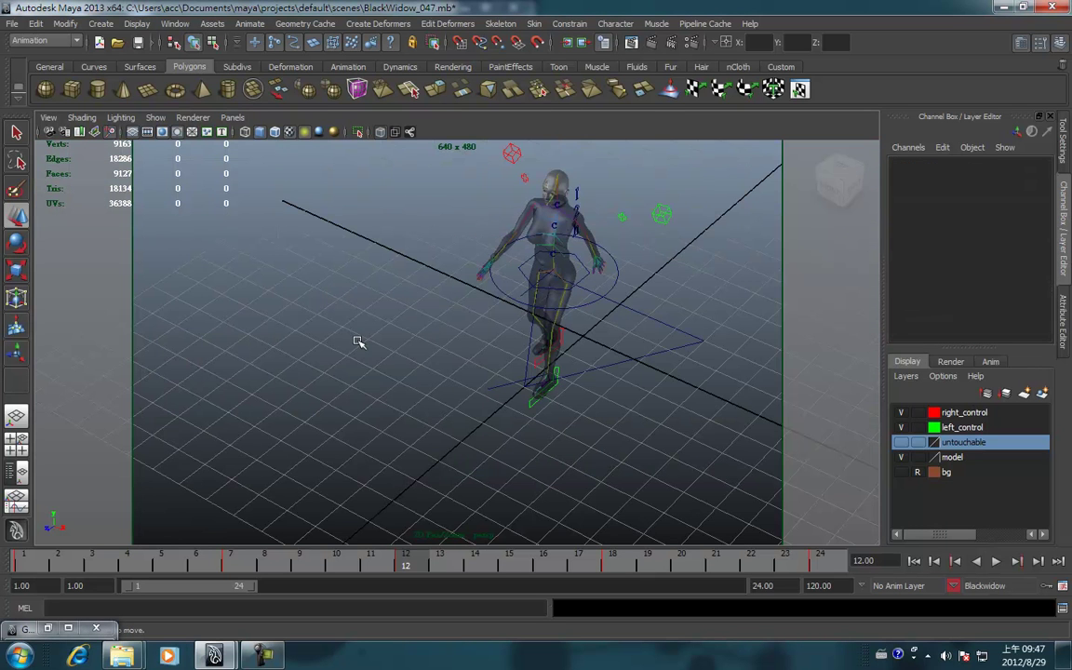
mouse_move(305, 262)
alt+mouse_down()
mouse_move(329, 257)
mouse_move(244, 242)
mouse_move(562, 380)
alt+mouse_up()
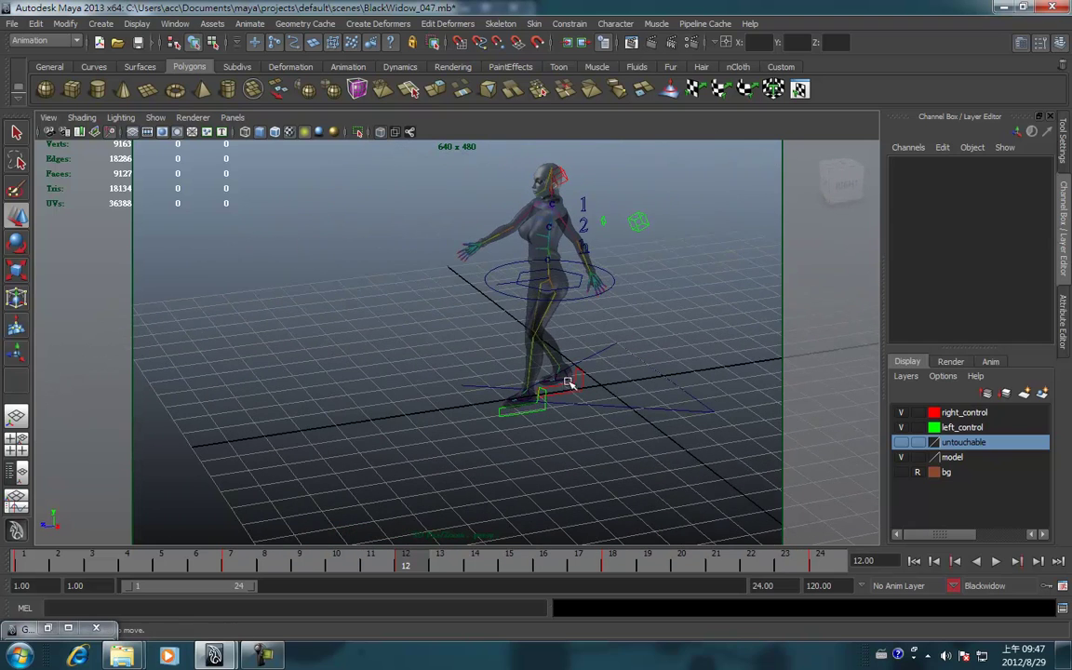
click(581, 387)
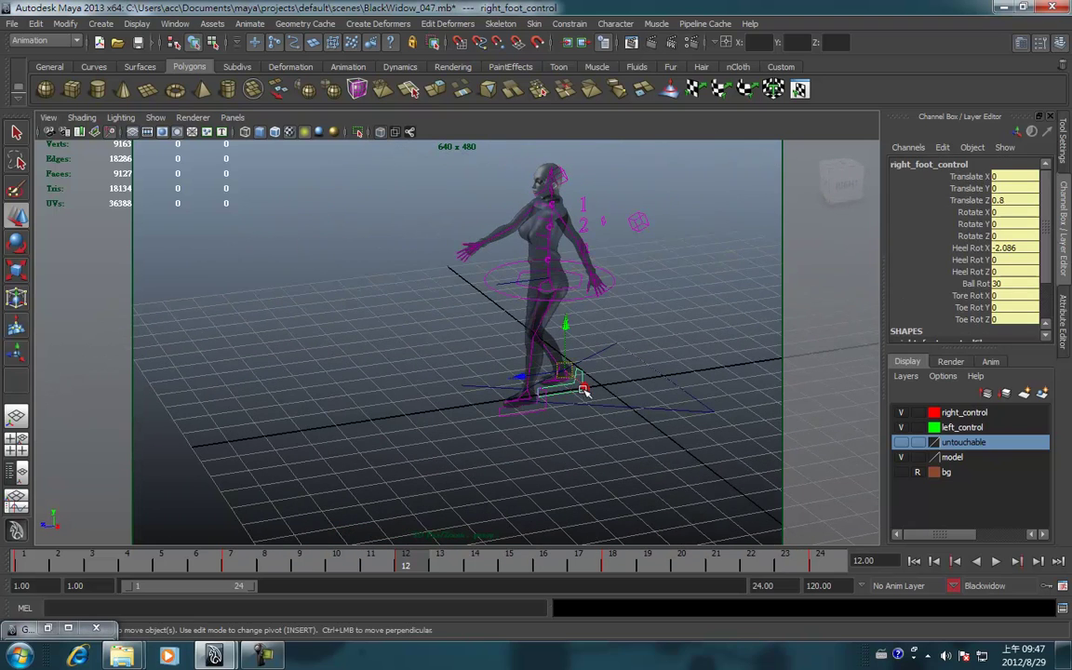
click(975, 283)
right_click(977, 270)
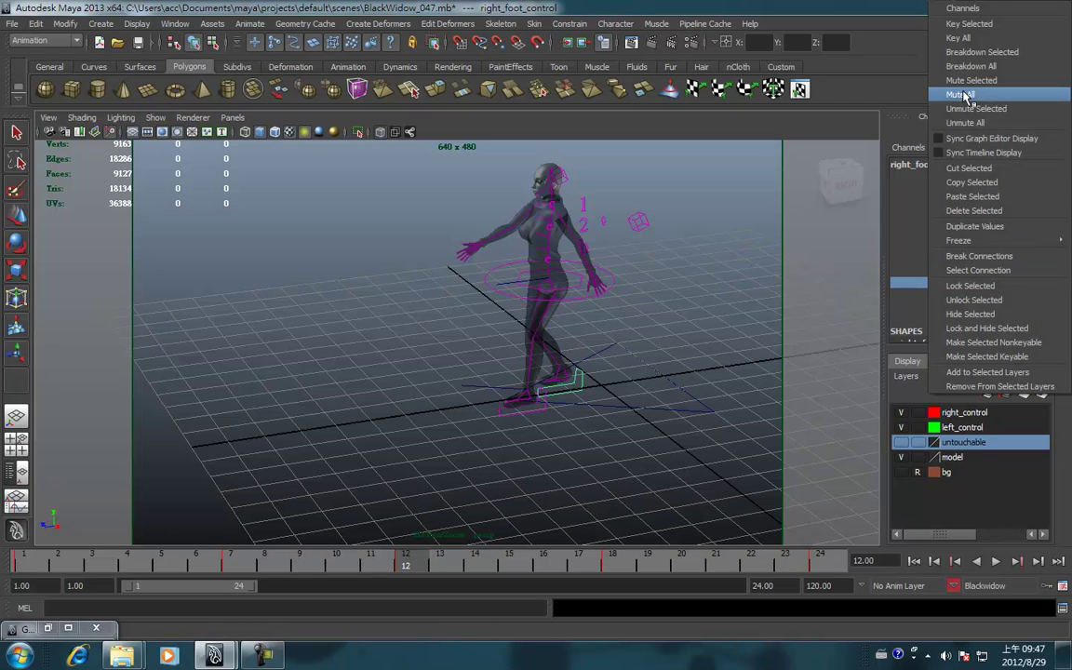
click(971, 33)
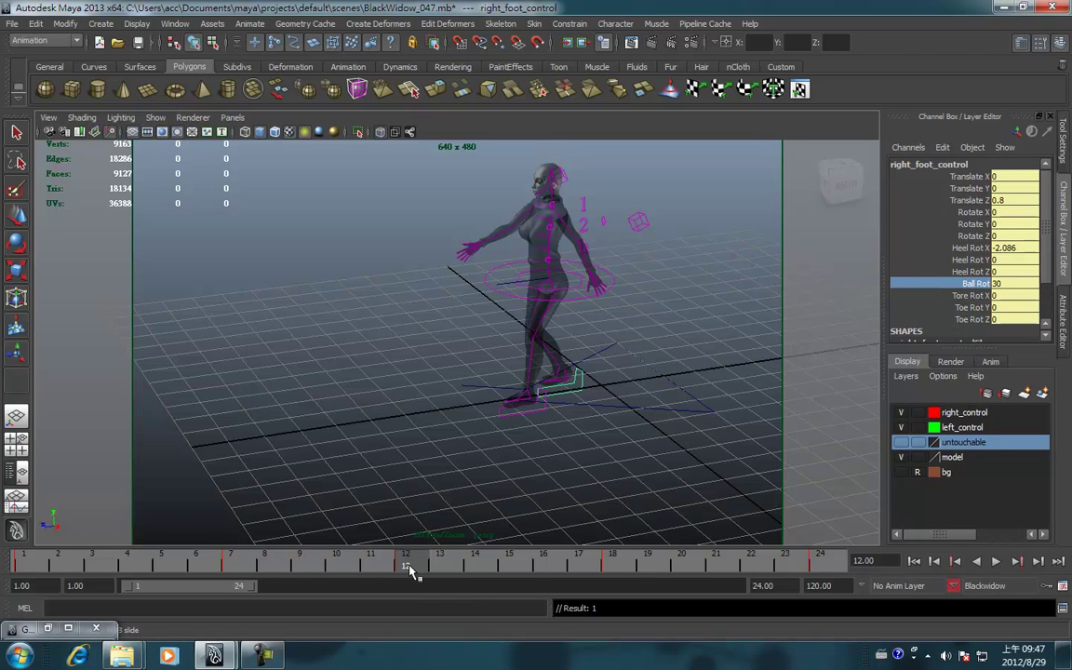
- Play the walk to review the ball roll, then return to the right side view
key(alt+v)
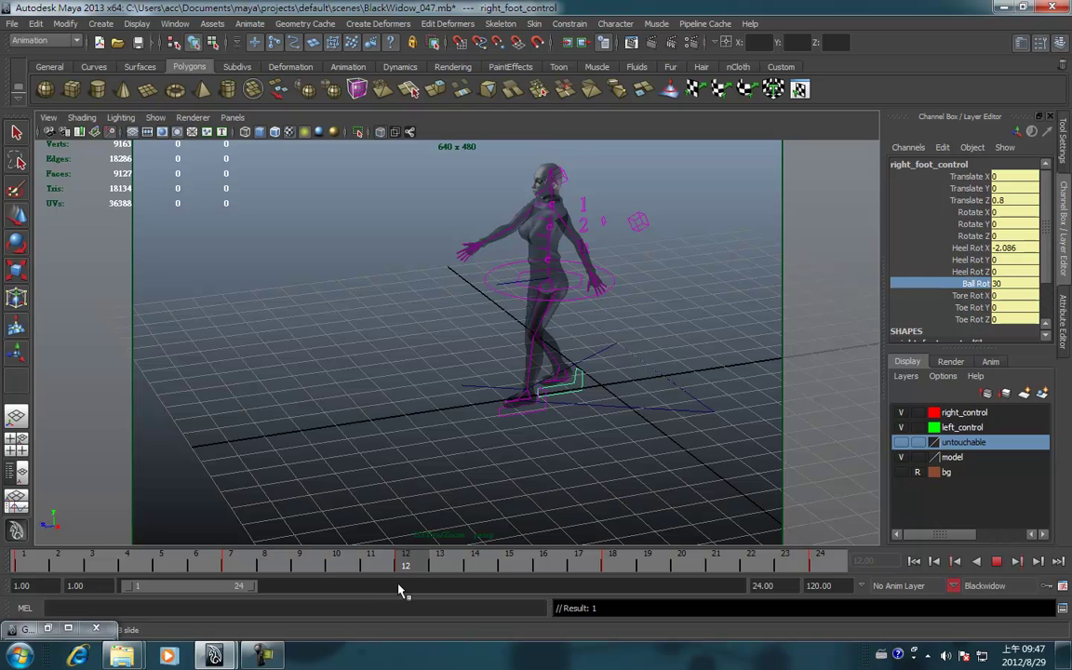
key(alt+v)
key(space)
click(519, 475)
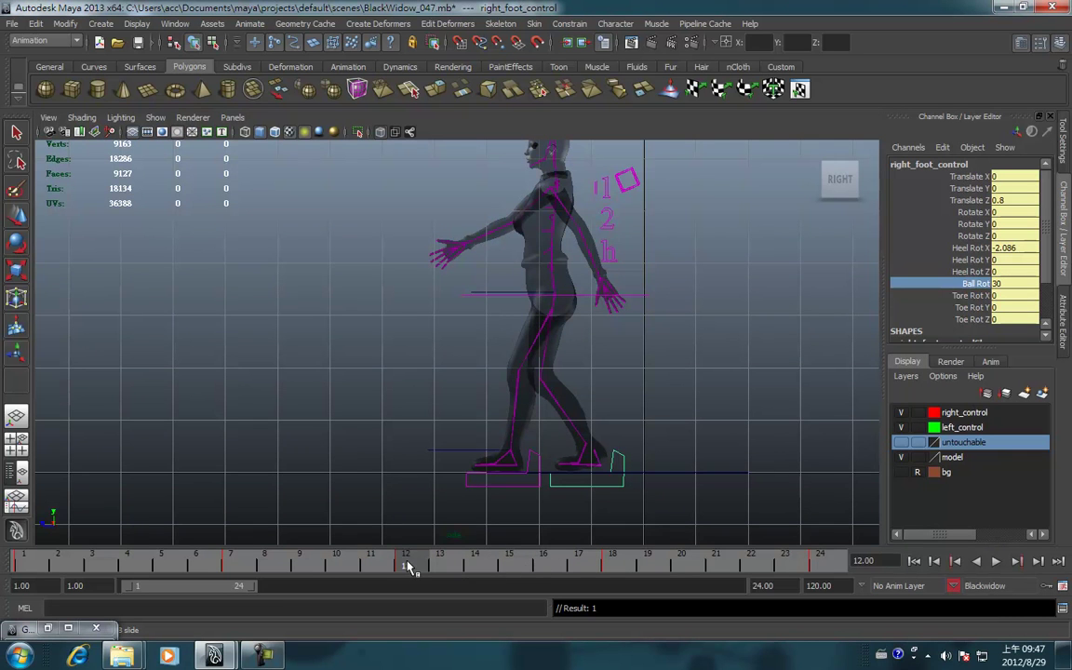
- Replay the walk, then scrub through frames 8–12 and settle on frame 9
key(alt+v)
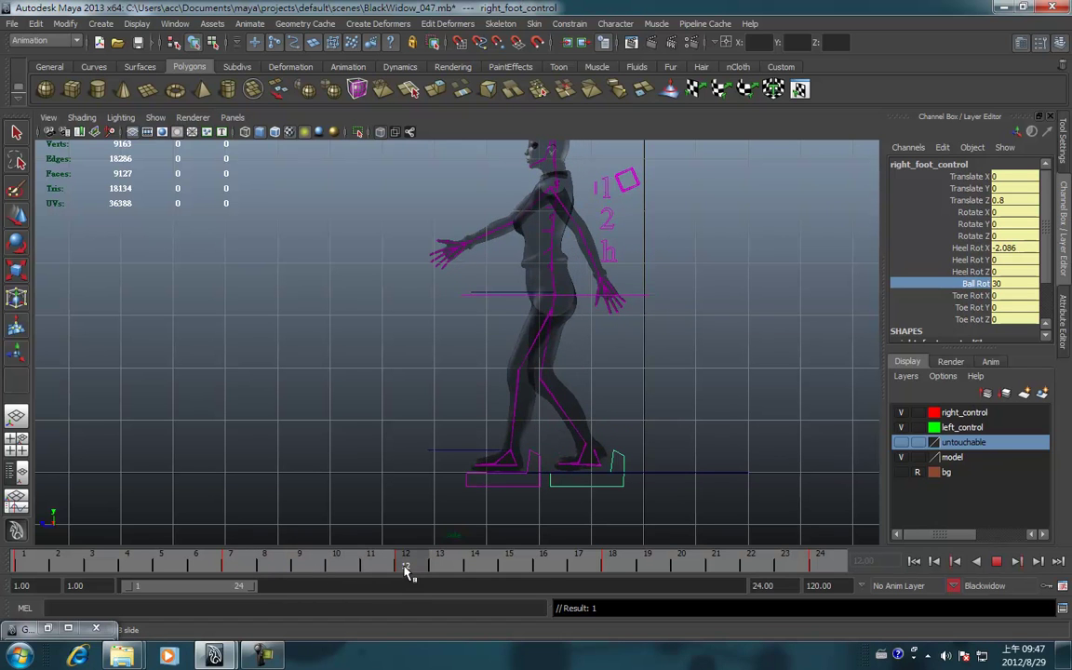
mouse_move(407, 572)
mouse_down()
mouse_move(277, 577)
mouse_move(63, 562)
mouse_move(330, 577)
mouse_up()
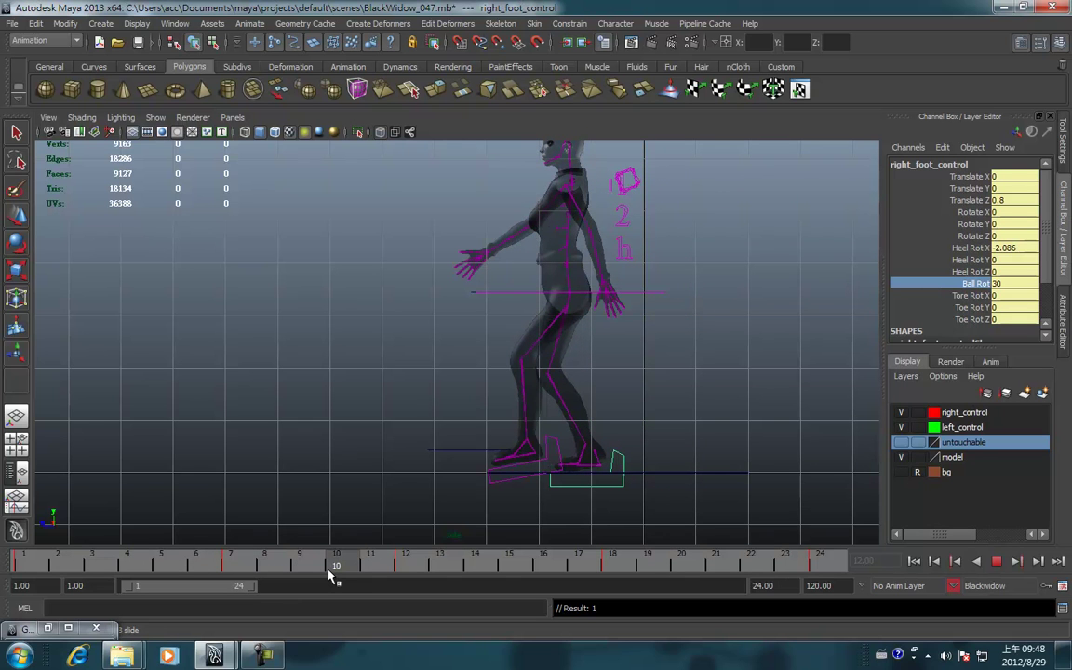
mouse_move(330, 578)
mouse_down()
mouse_move(405, 579)
mouse_move(350, 581)
mouse_up()
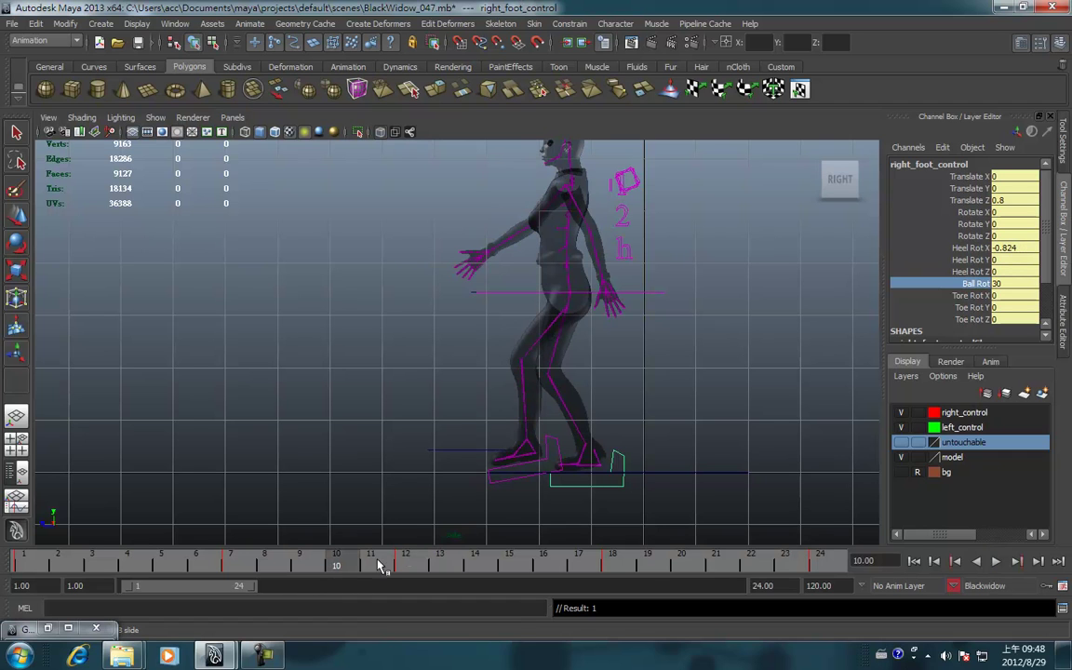
drag(341, 567, 316, 567)
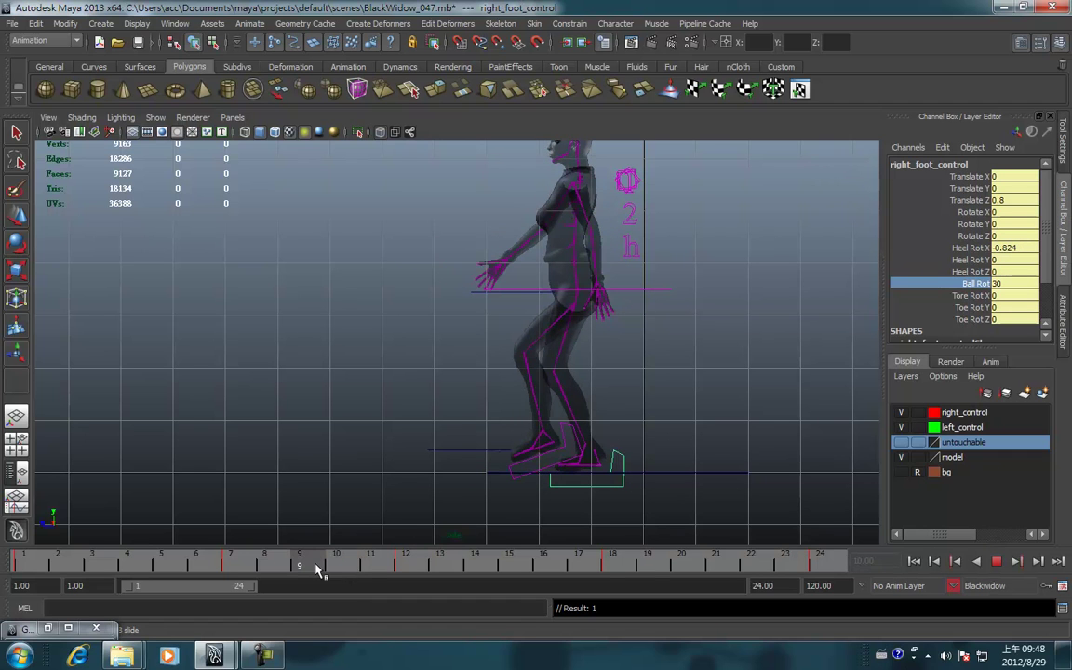
- Stop playback and step the timeline back to frame 7
click(316, 569)
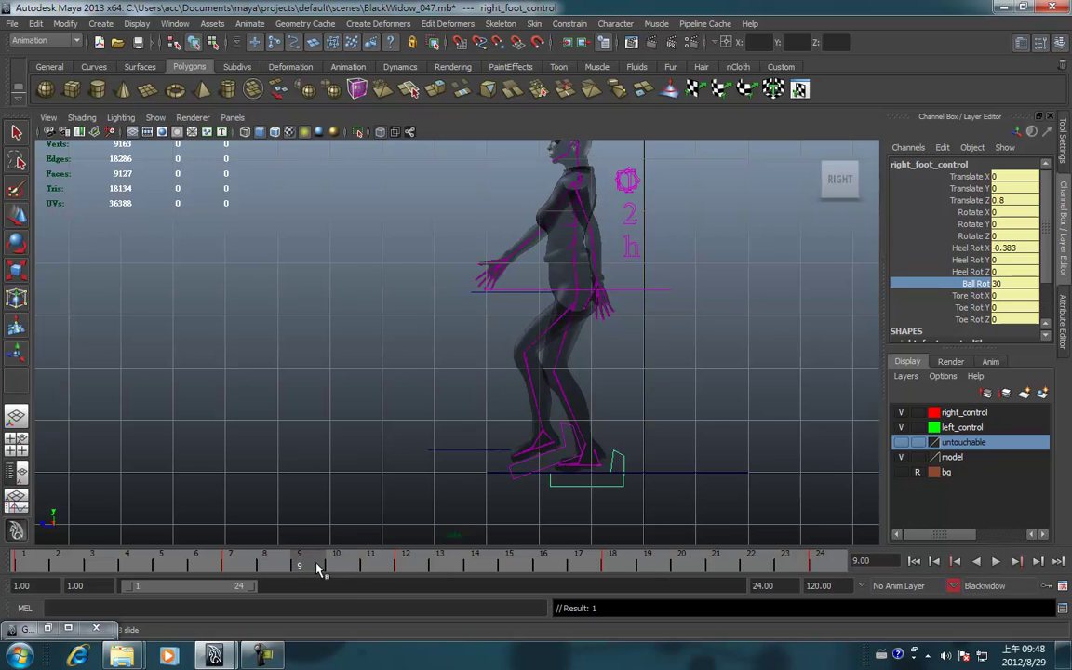
click(277, 570)
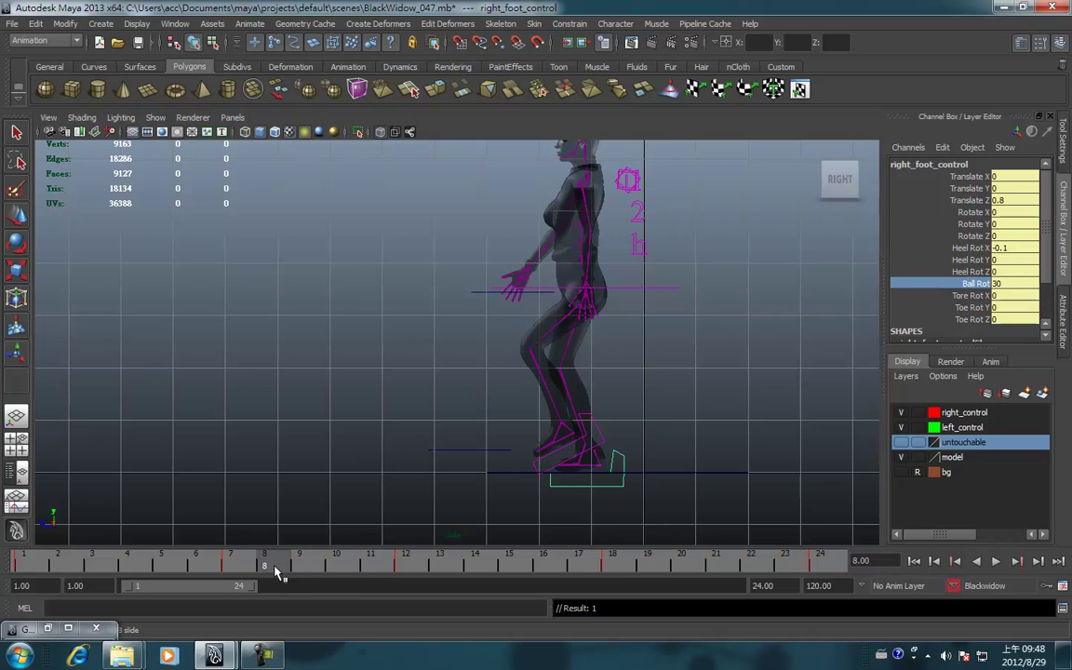
drag(278, 571, 247, 571)
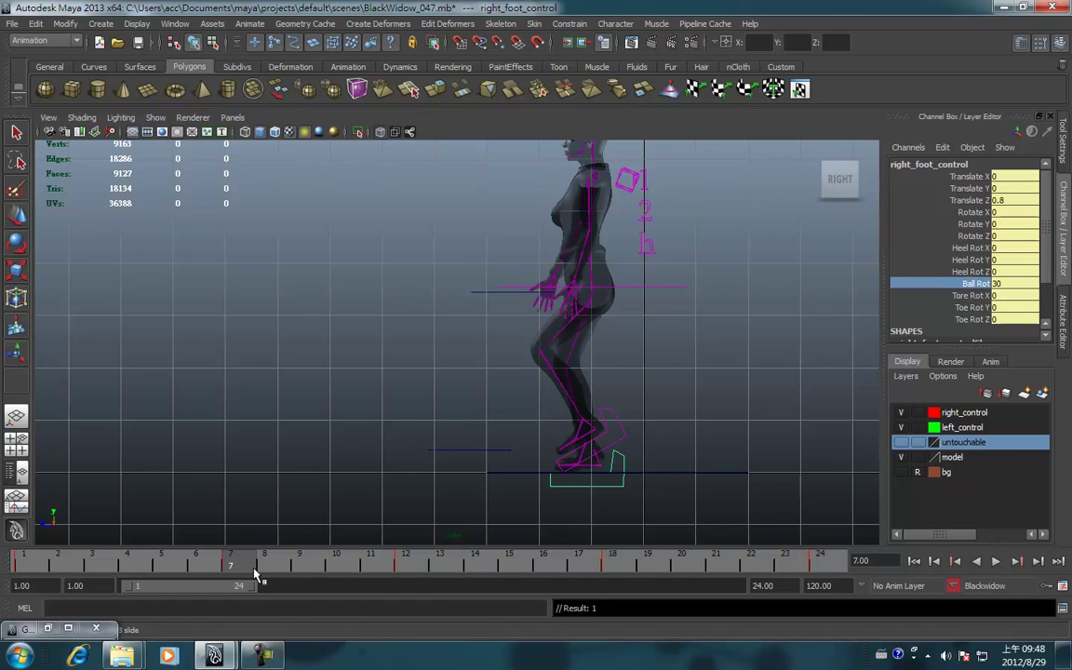
- Key the right foot's Ball Rot at 0 on frame 7 and play the walk
click(997, 283)
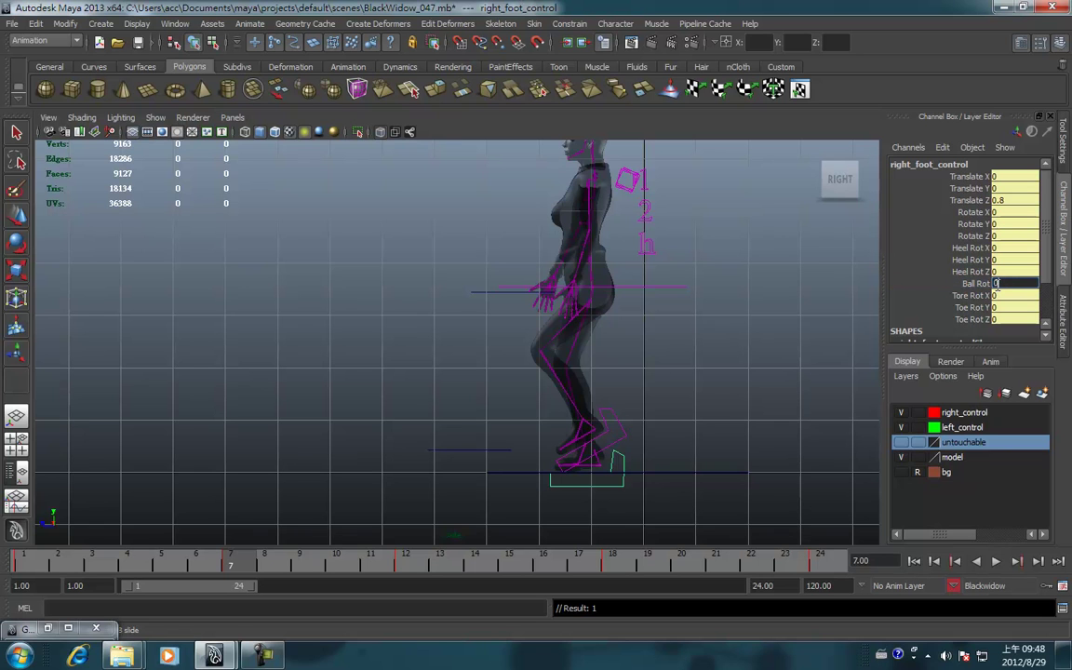
key(Return)
click(976, 284)
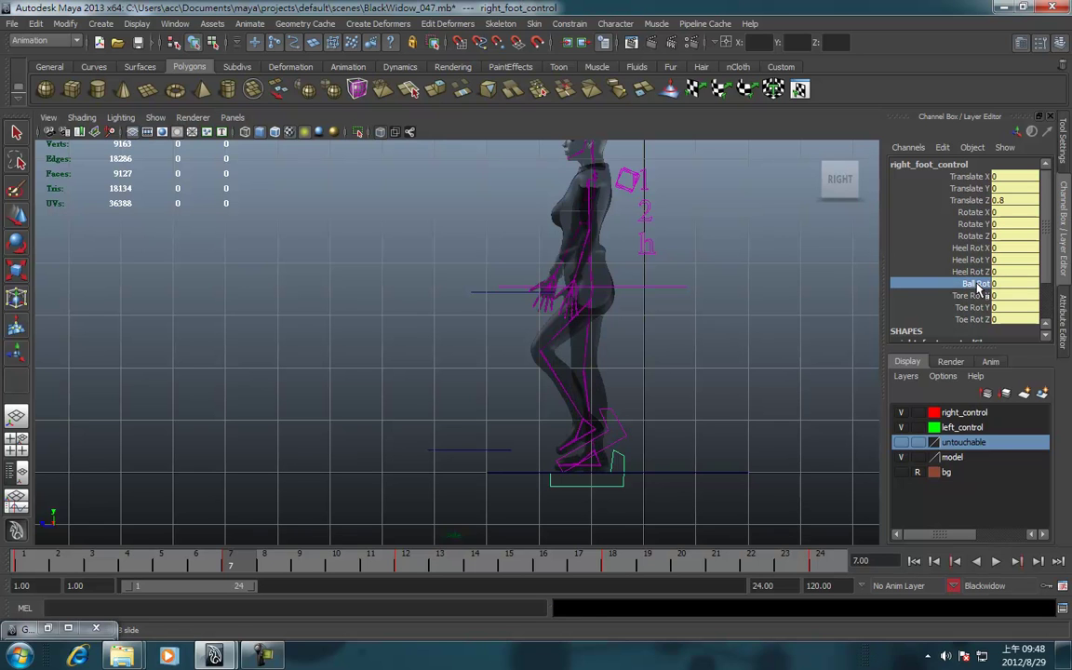
right_click(976, 284)
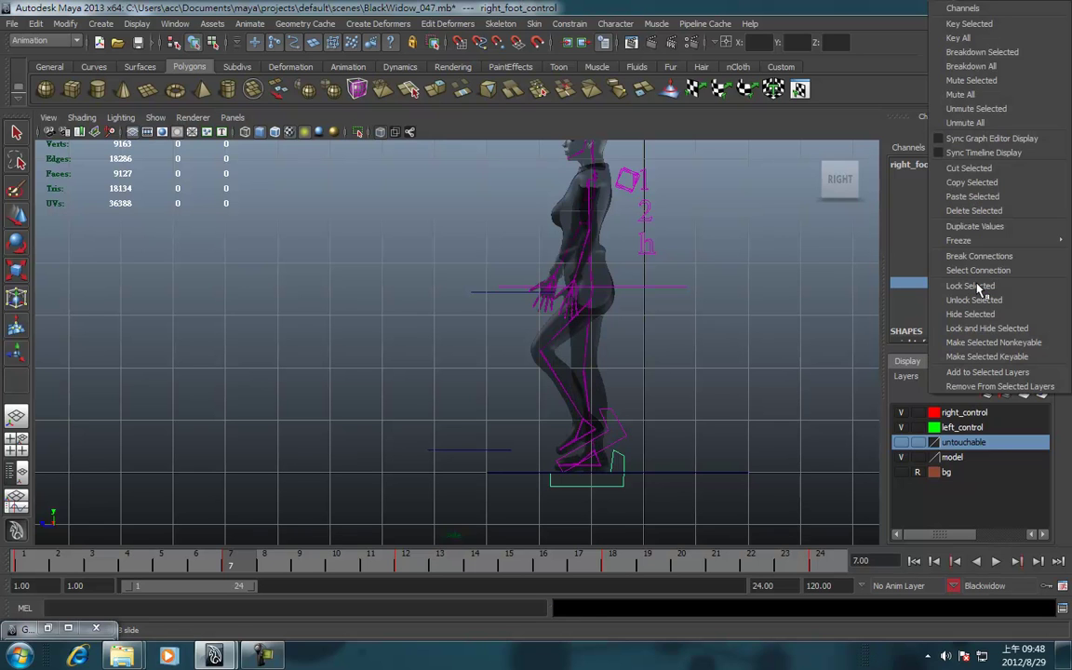
click(973, 23)
key(alt+v)
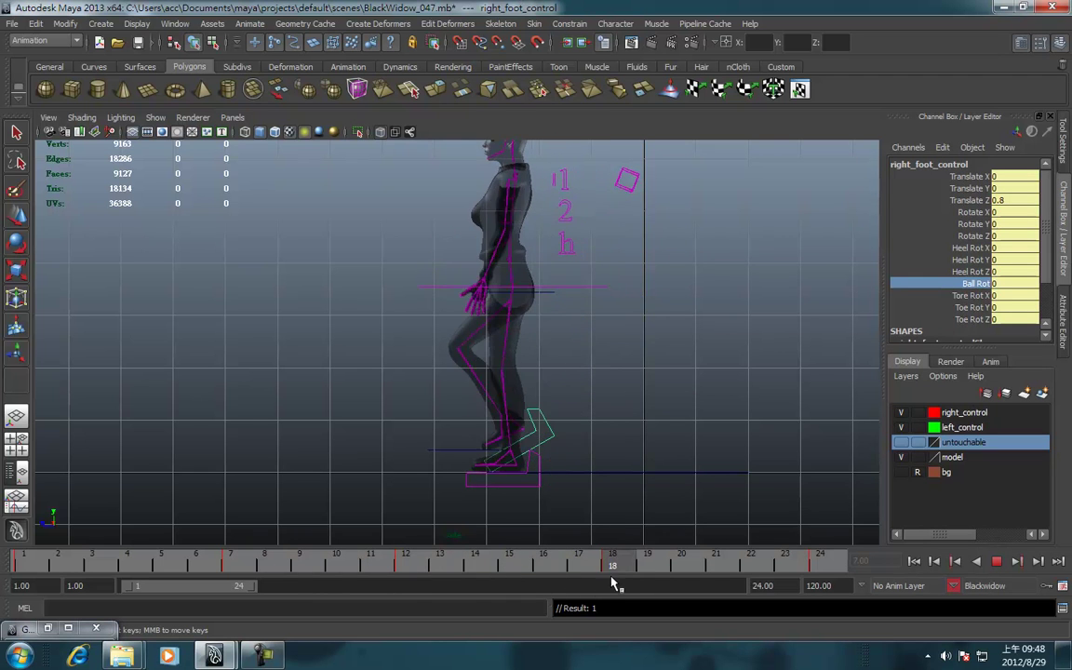
- Stop on frame 18 and key the right foot's Ball Rot at 0
key(Escape)
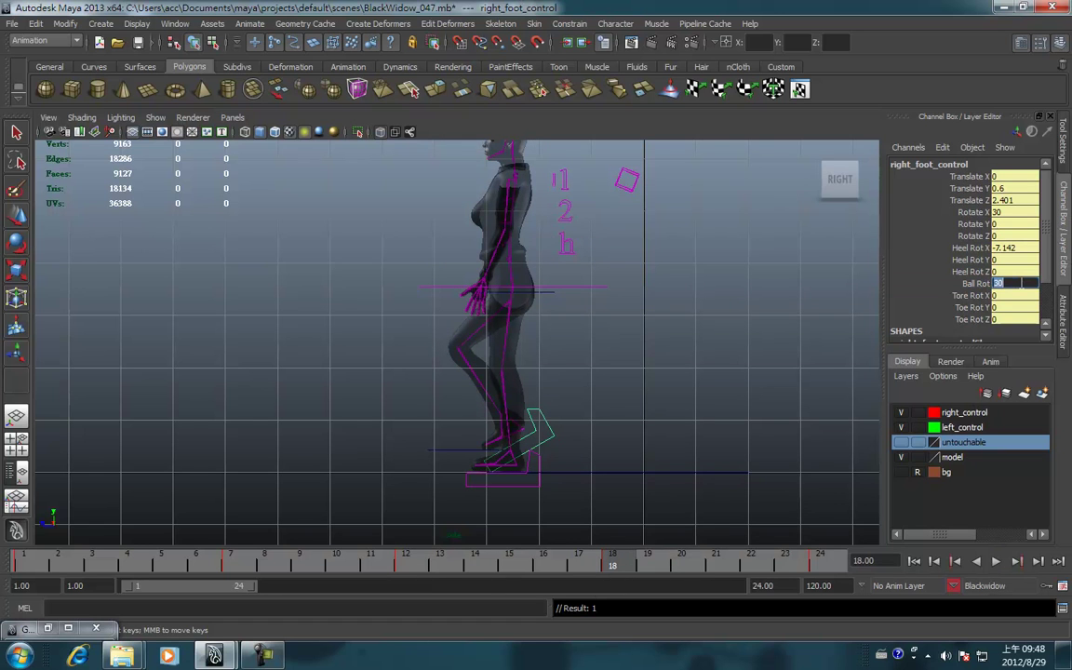
text(0)
key(Return)
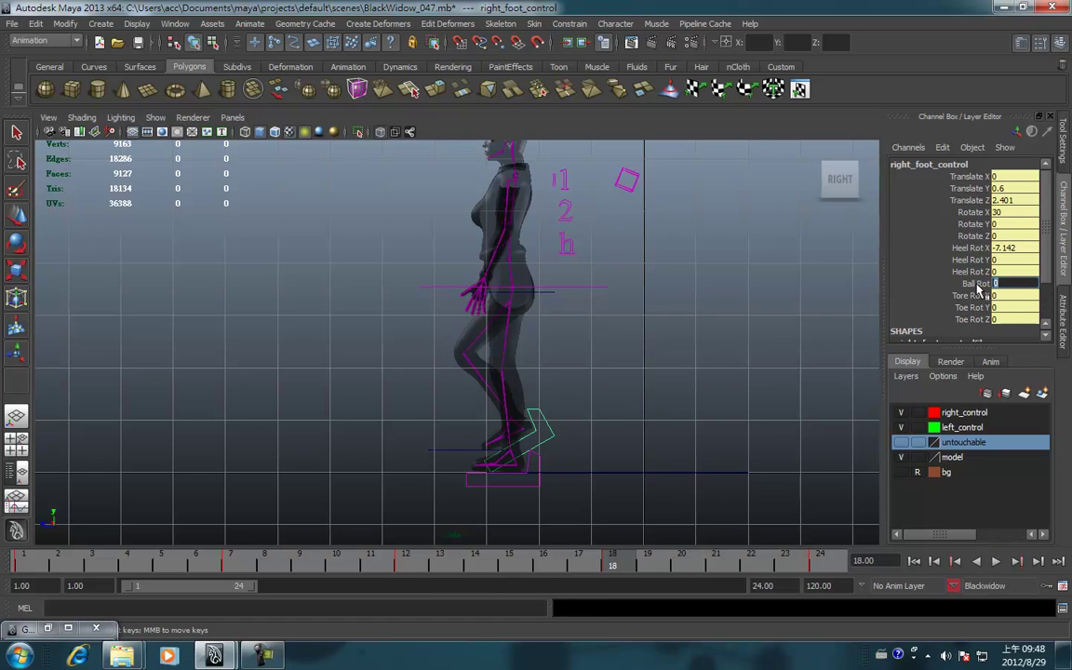
click(975, 283)
right_click(976, 283)
click(968, 23)
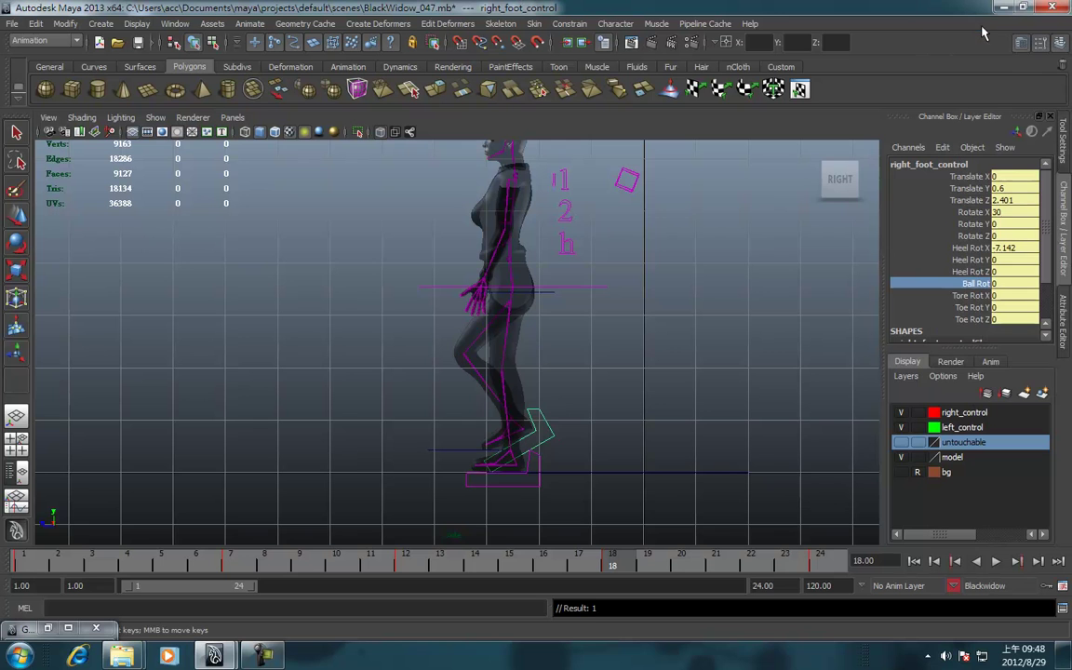
- Replay the walk, checking frame 7 and stopping on frame 12
key(alt+v)
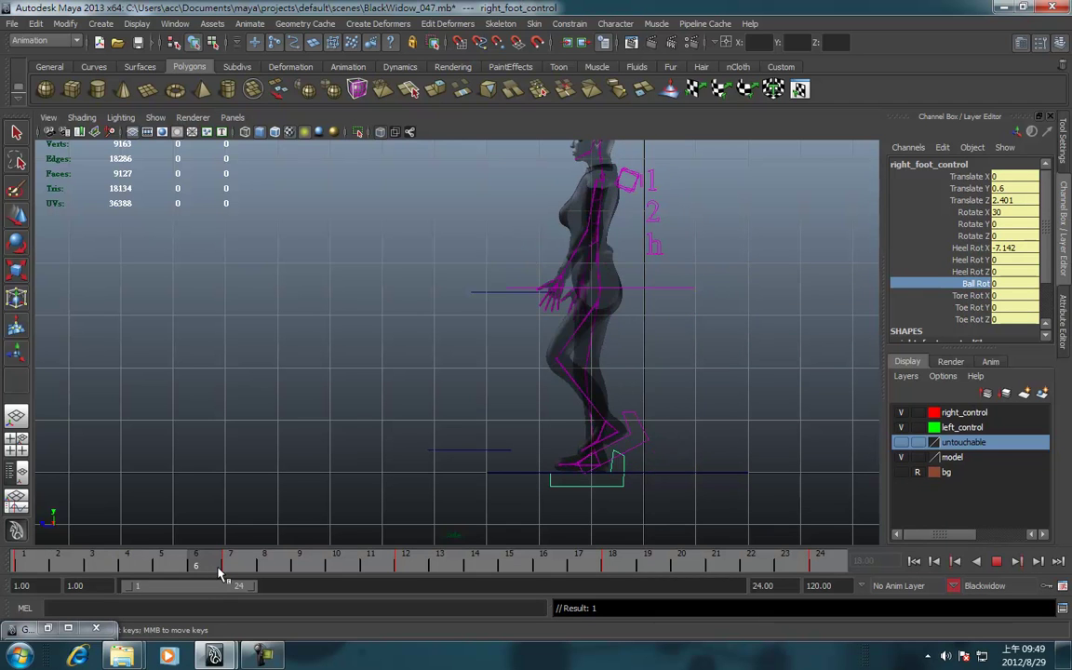
drag(220, 573, 242, 575)
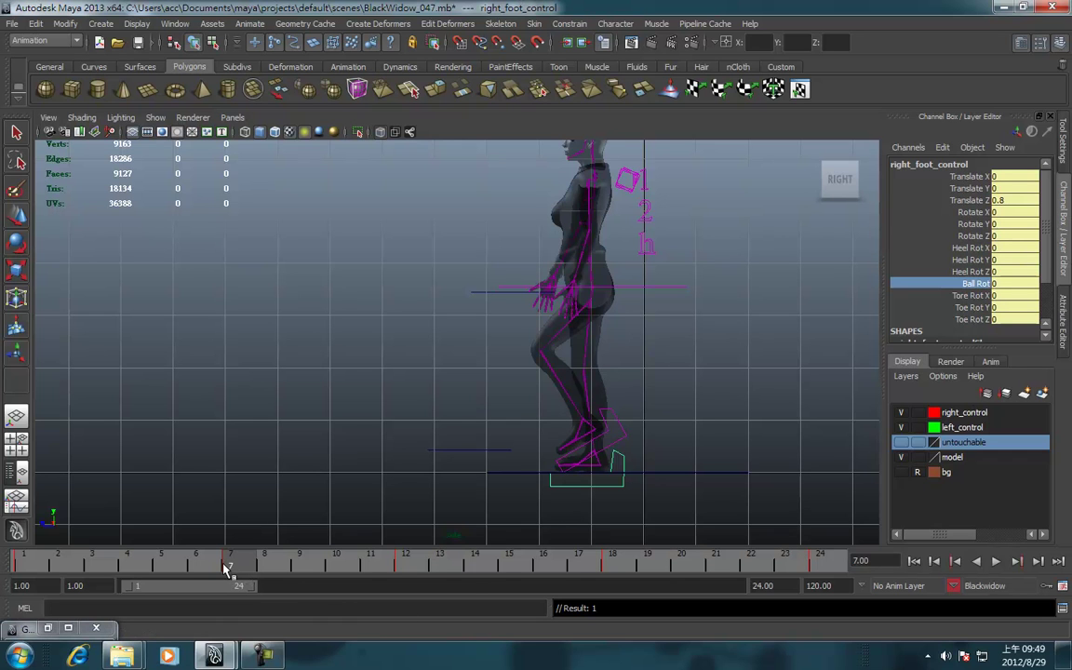
key(alt+v)
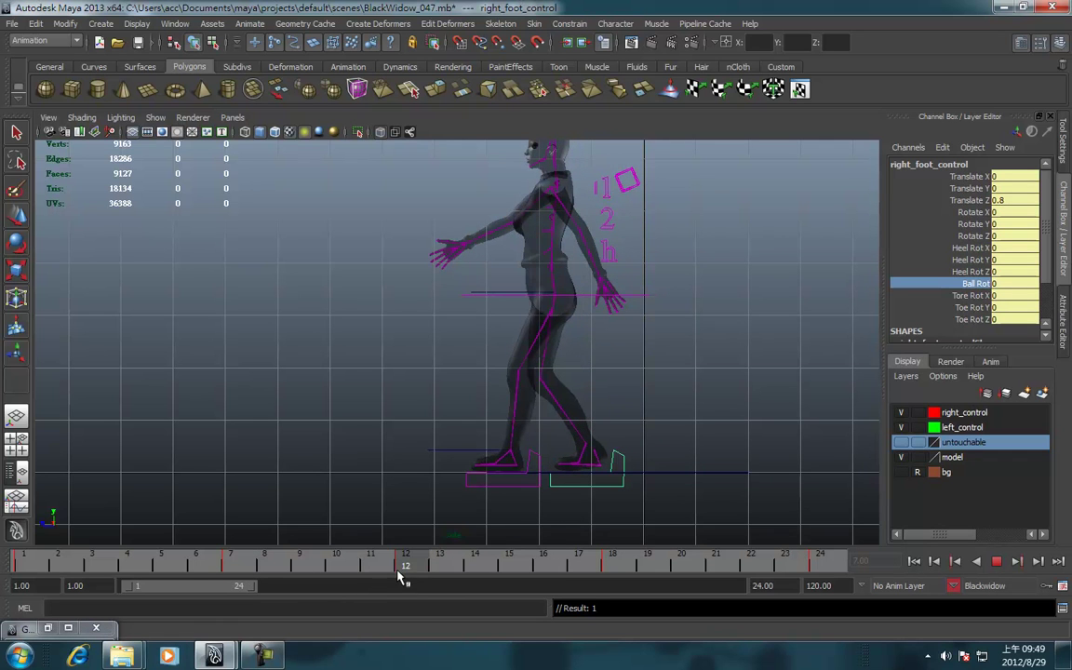
key(alt+v)
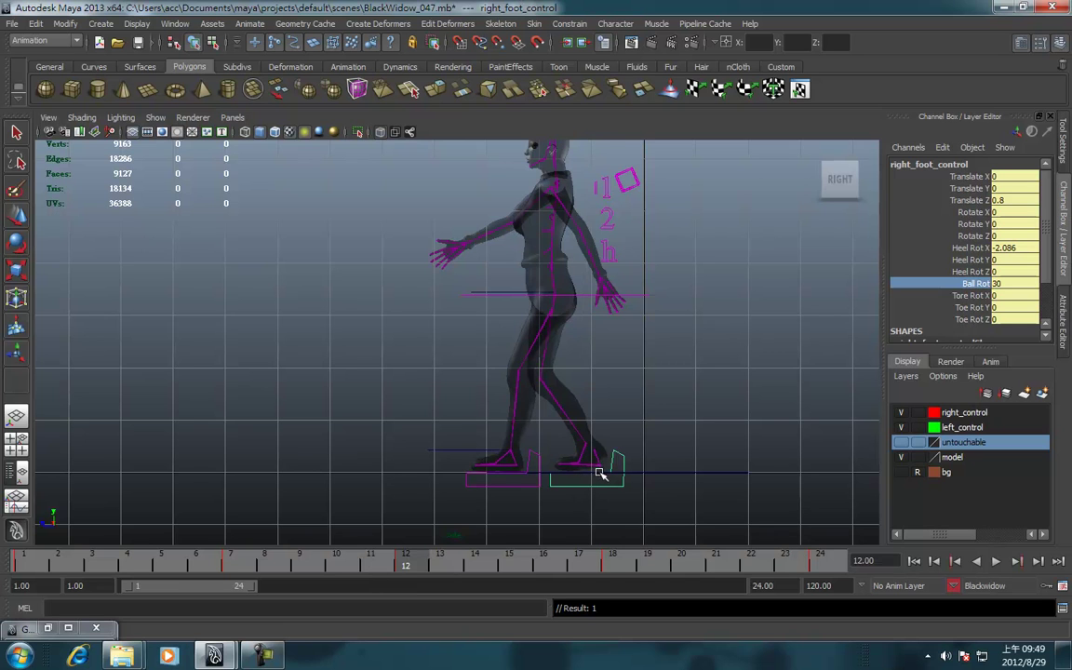
- Try Tore Rot X at 7.3, restore it to 0, and select the left foot control at frame 1
click(975, 296)
mouse_move(675, 439)
middle_down()
mouse_move(745, 456)
mouse_move(655, 463)
middle_up()
double_click(1015, 295)
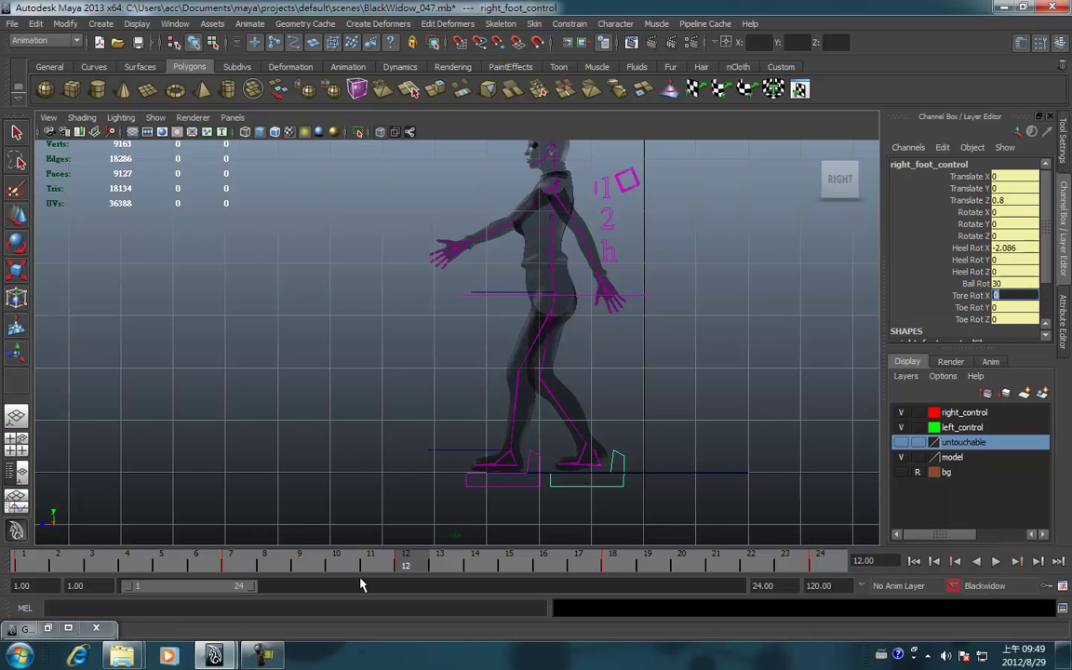
key(alt+v)
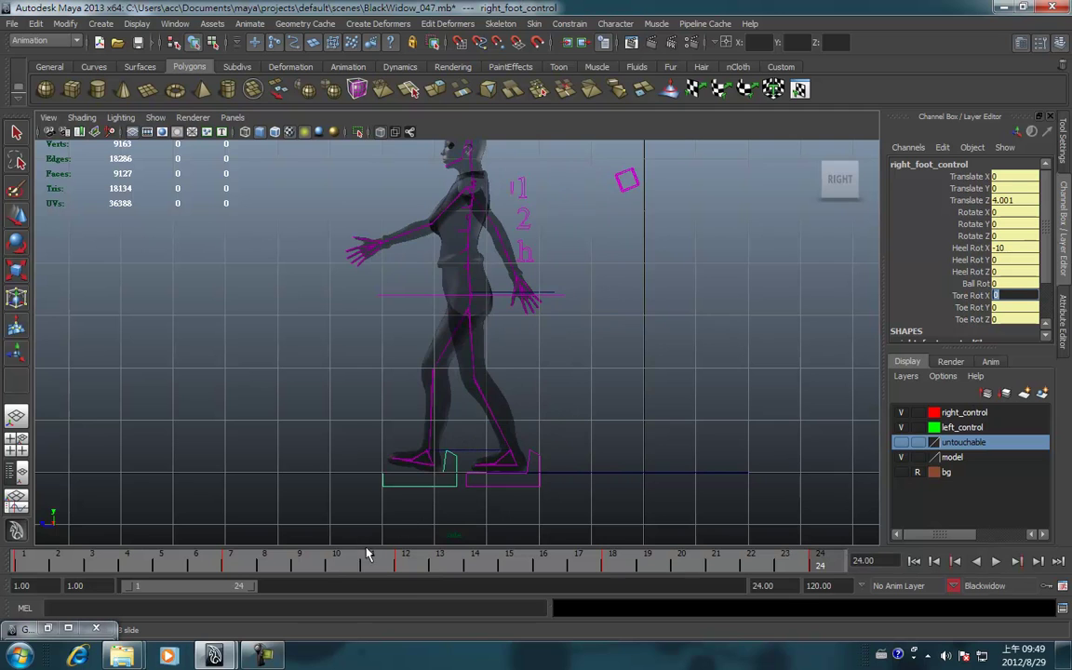
key(alt+shift+v)
click(678, 487)
key(w)
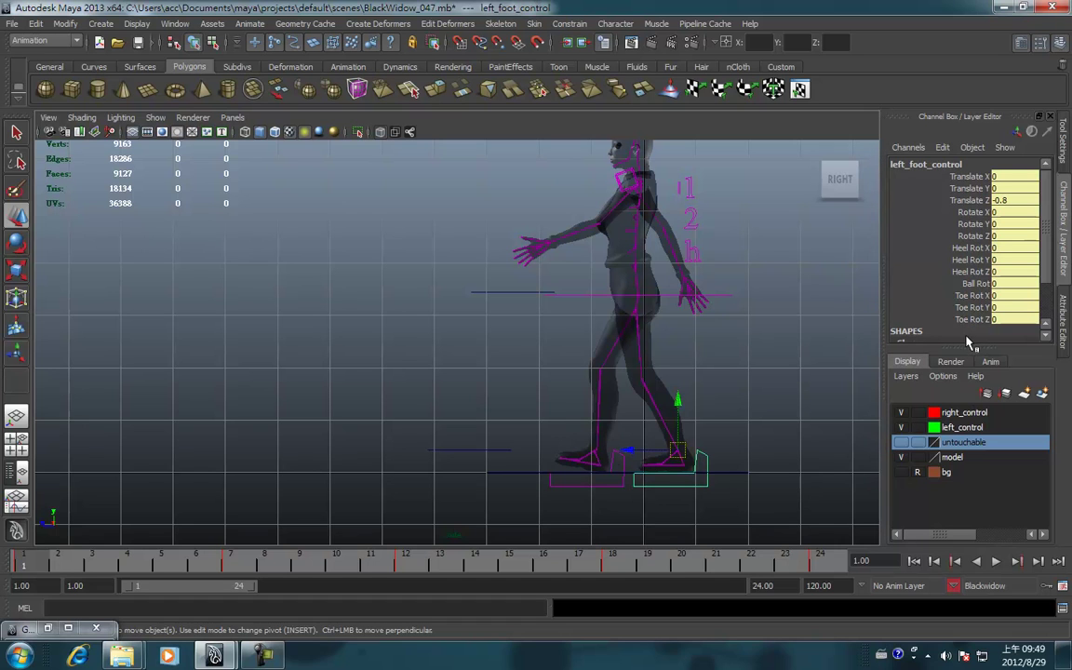
- Key the left foot control's Ball Rot at 30 on frame 1
click(997, 284)
double_click(996, 284)
text(30)
key(Return)
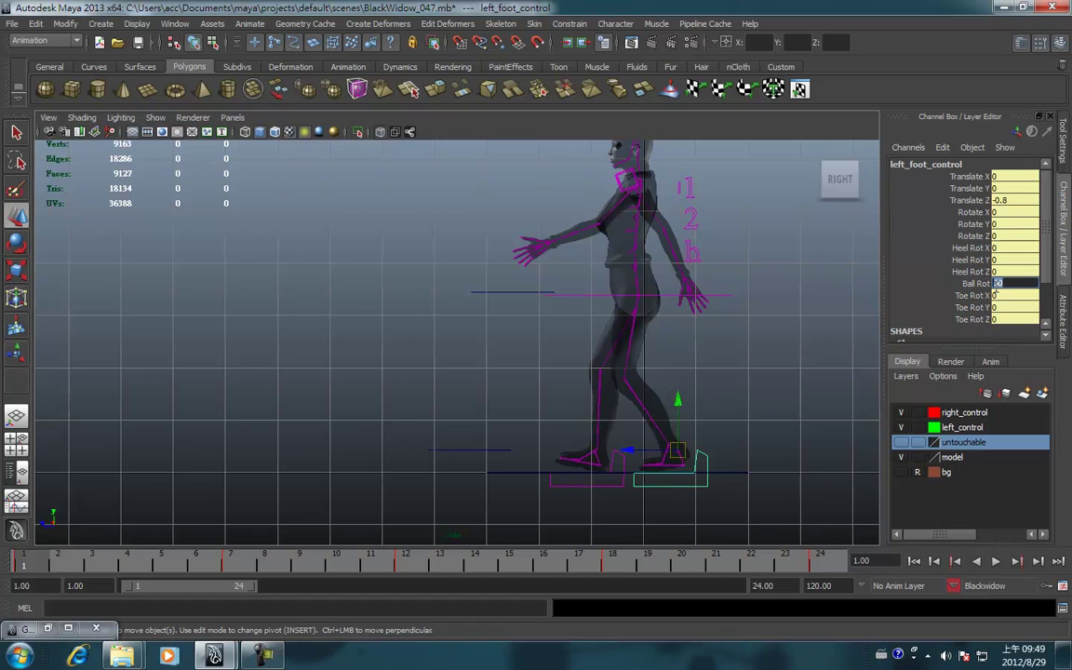
right_click(979, 291)
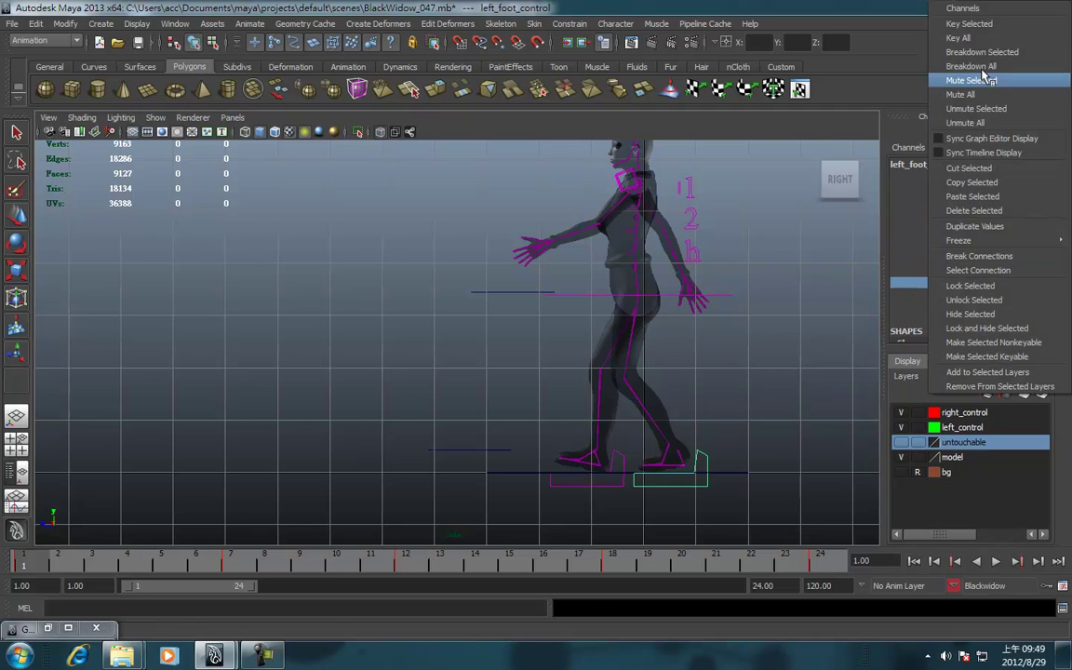
click(969, 29)
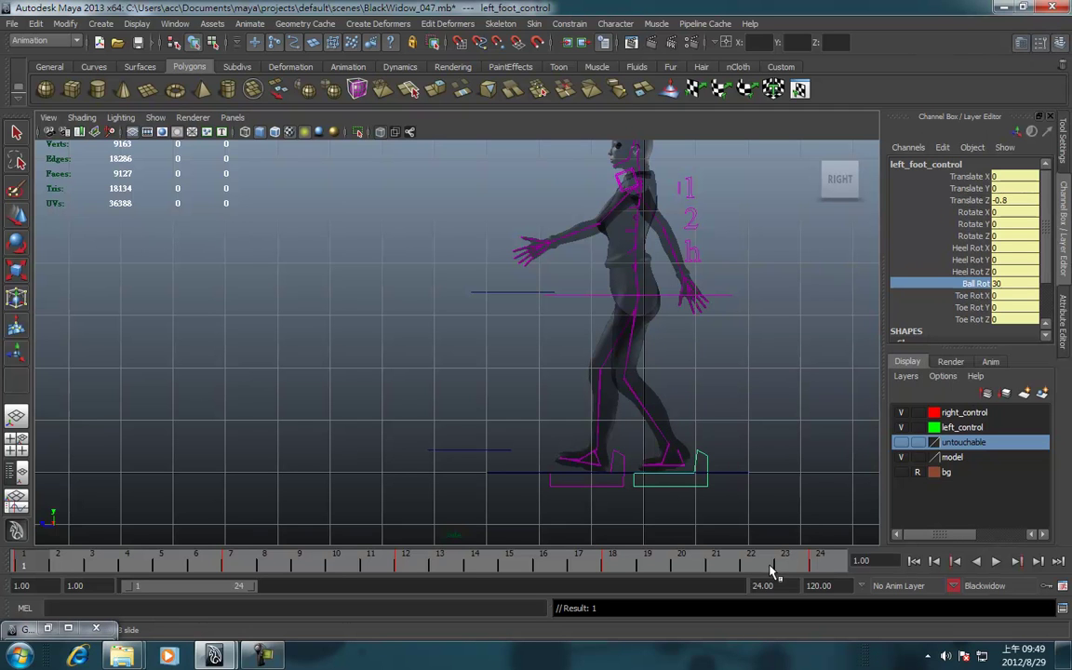
- Key Ball Rot at 0 on frame 7, then scrub ahead toward frame 12
drag(51, 566, 230, 577)
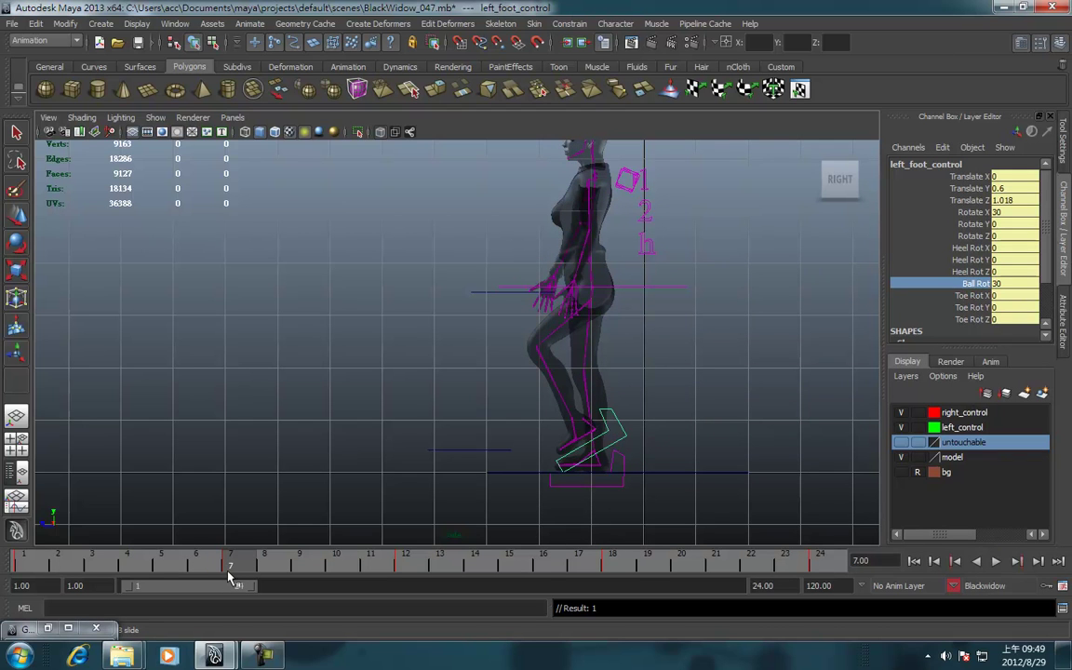
click(1015, 283)
text(0)
key(Return)
click(976, 283)
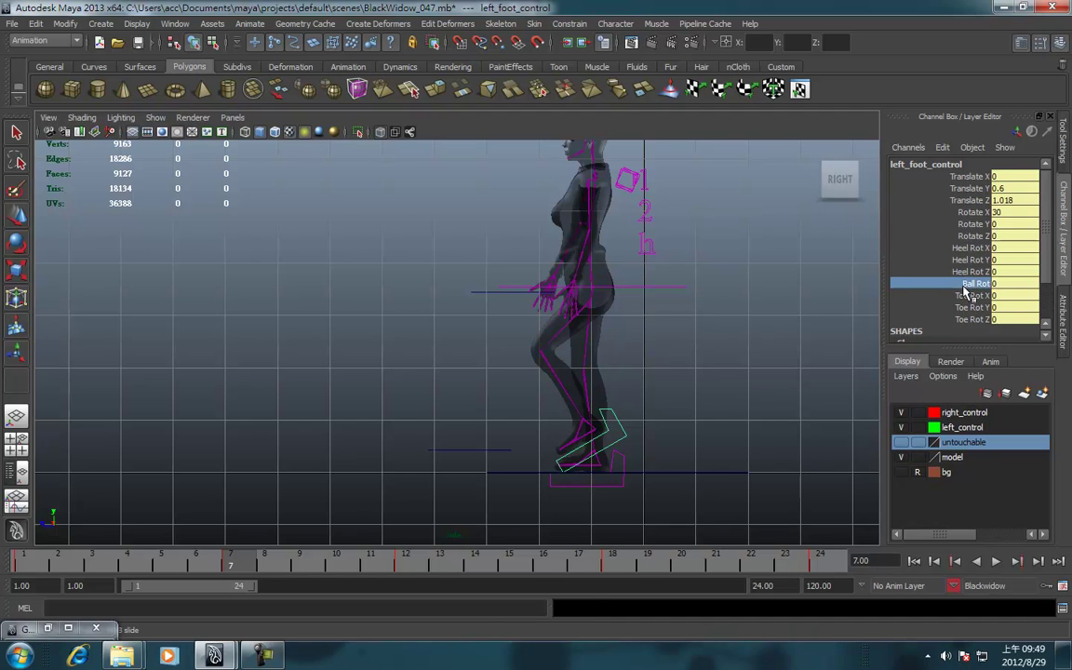
right_click(976, 283)
click(1002, 35)
drag(276, 567, 406, 568)
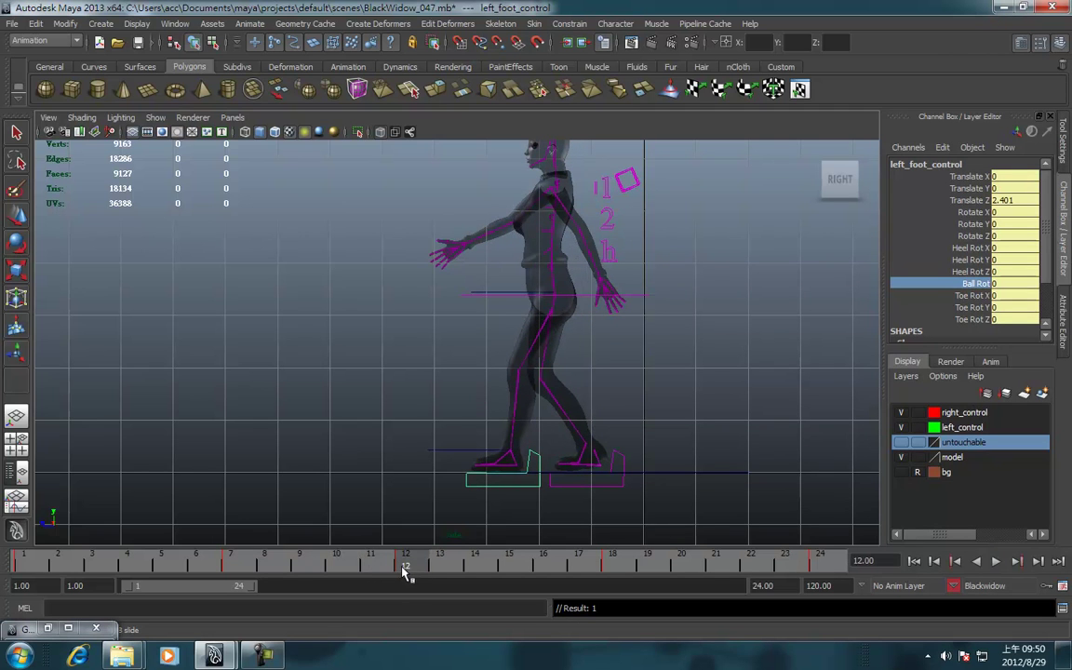
- Key the left foot's Heel Rot X at -10 on frame 12
click(975, 248)
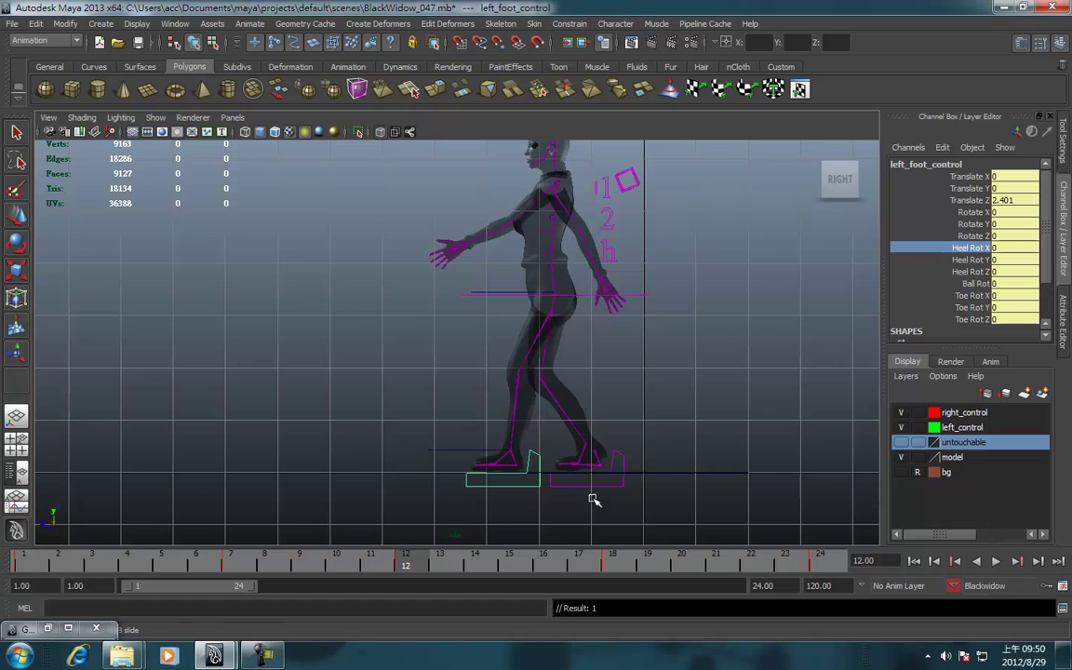
click(1003, 248)
text(1)
key(BackSpace)
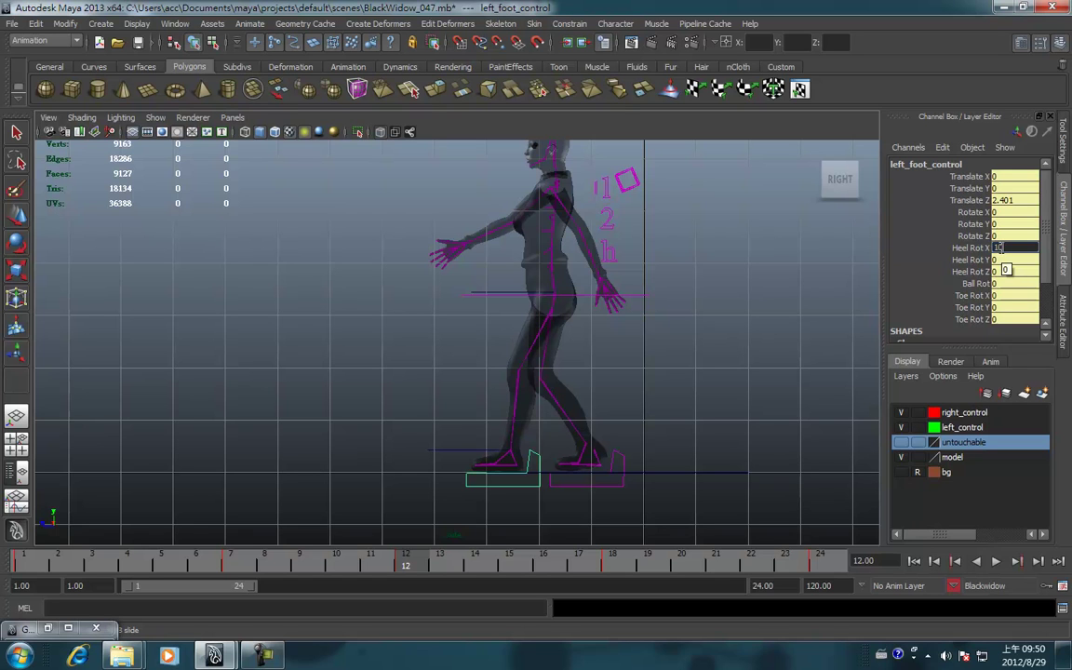
click(1000, 248)
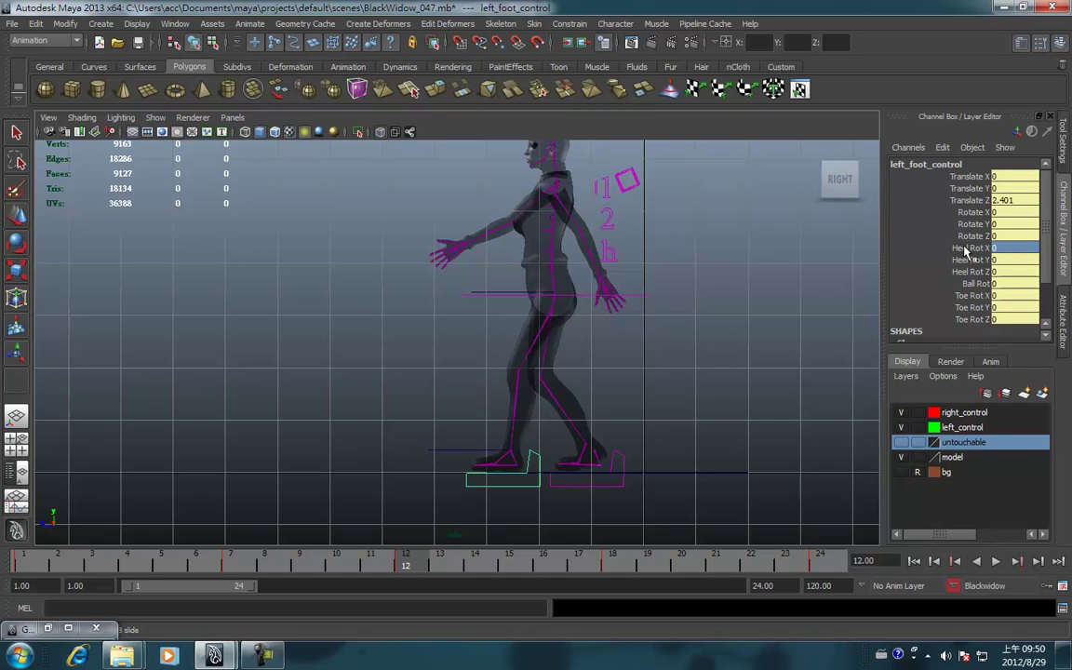
double_click(997, 249)
key(Return)
click(970, 247)
middle_drag(791, 354, 685, 360)
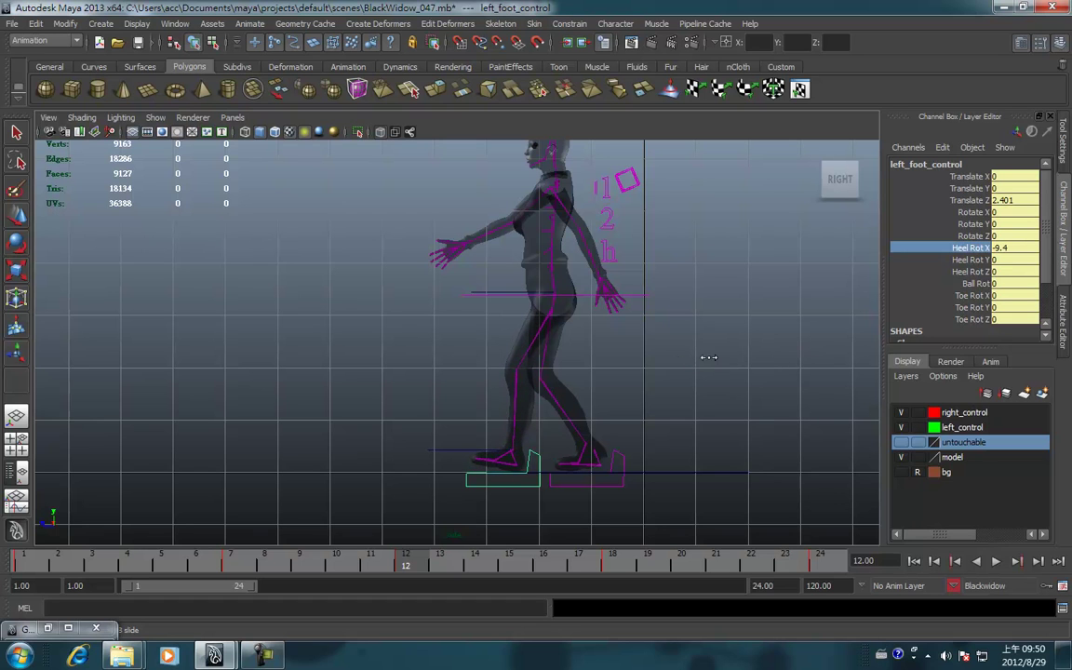
double_click(1000, 248)
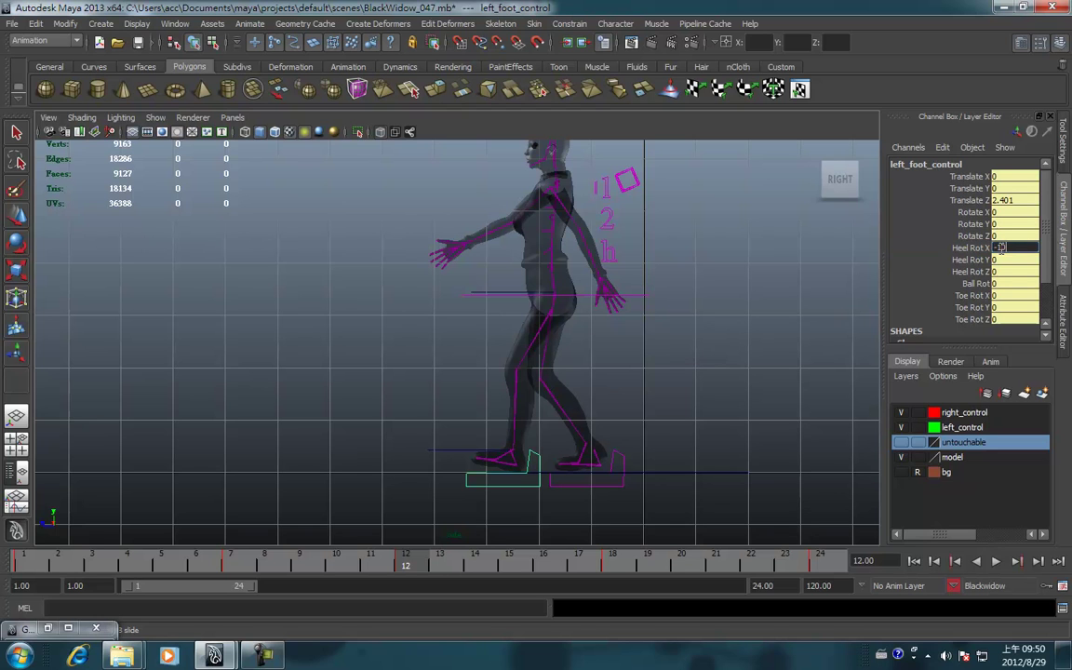
click(968, 249)
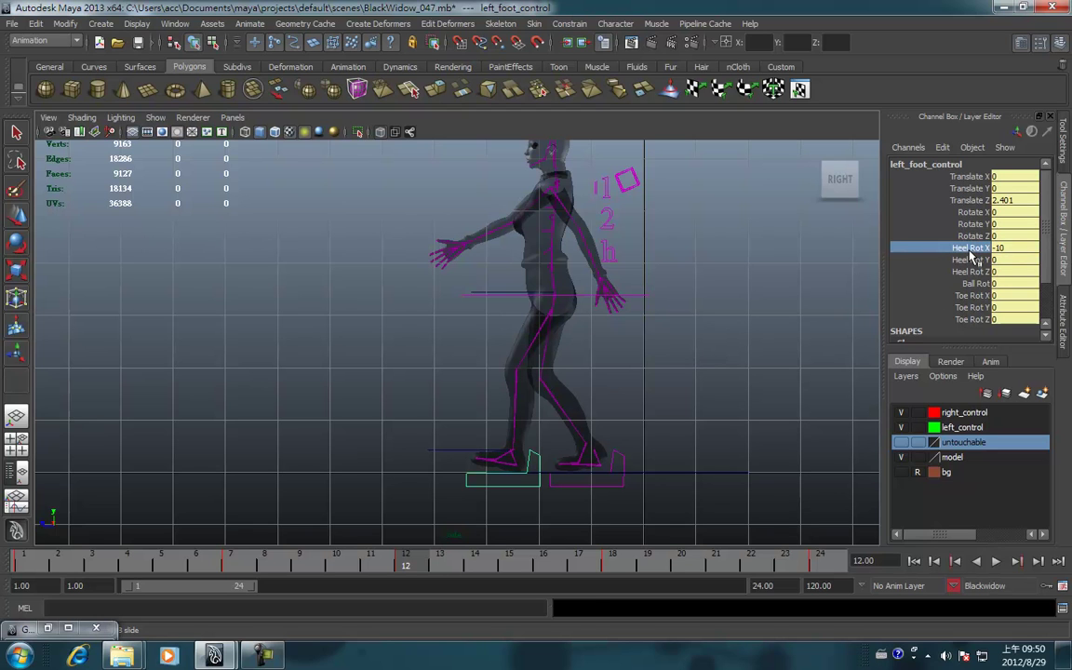
right_click(969, 249)
click(968, 275)
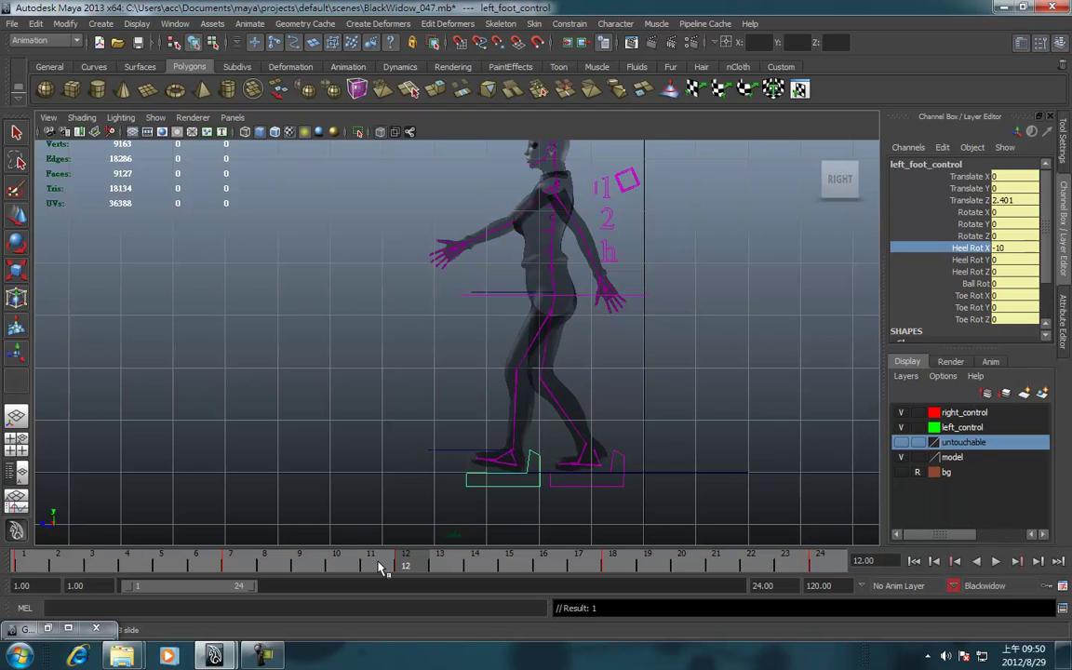
- Key Heel Rot X at 0 on frame 7 and play back the heel roll
drag(406, 566, 230, 566)
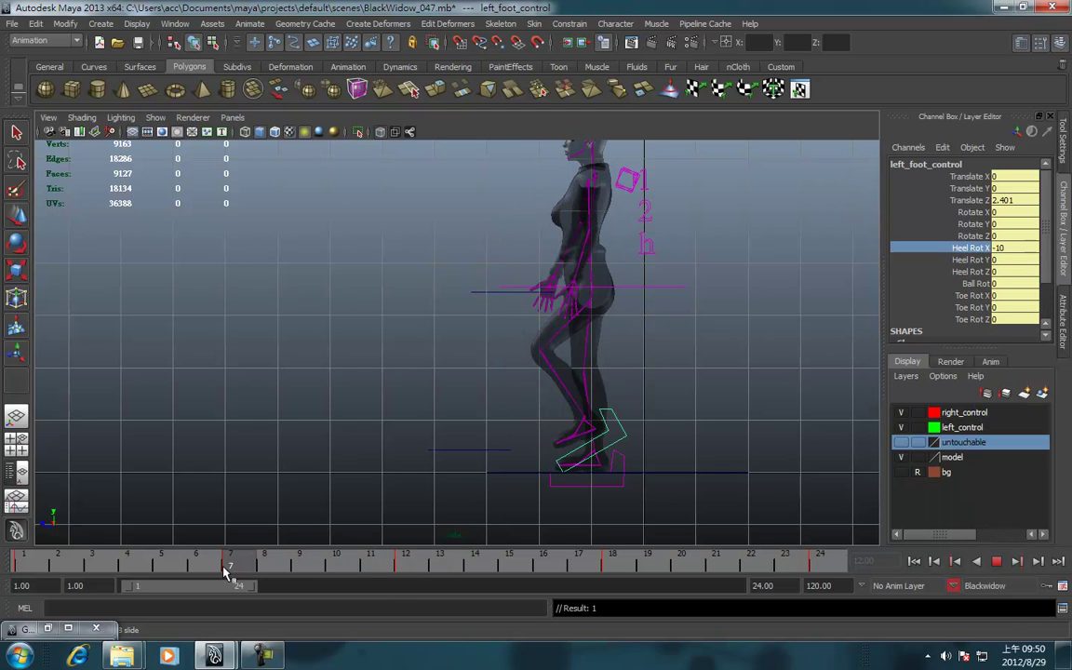
click(998, 249)
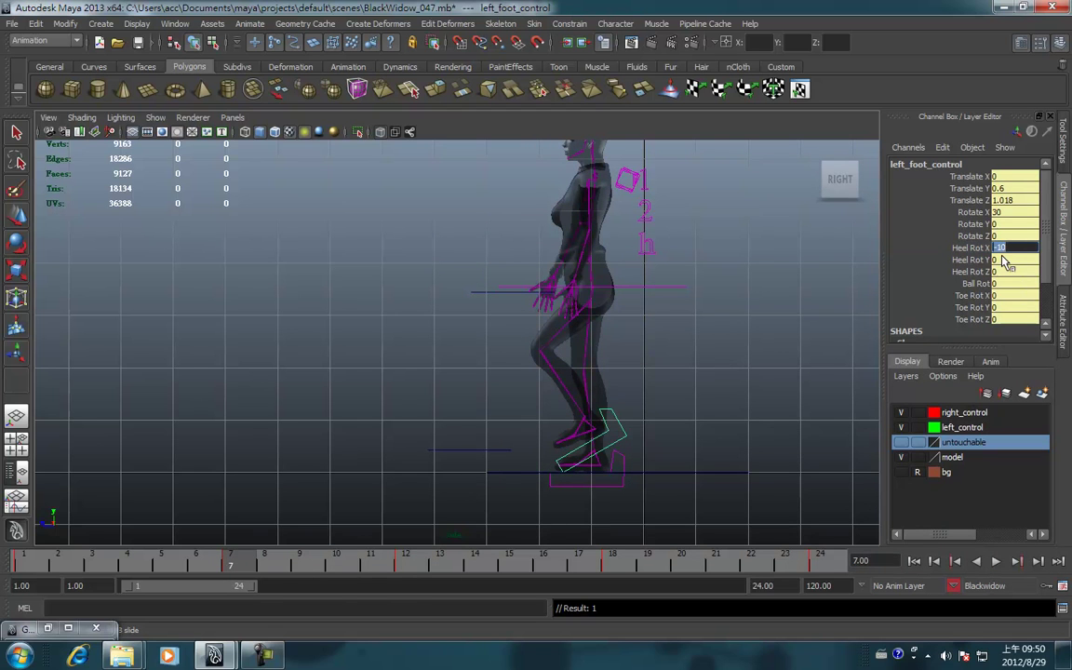
text(0)
click(891, 247)
right_click(889, 245)
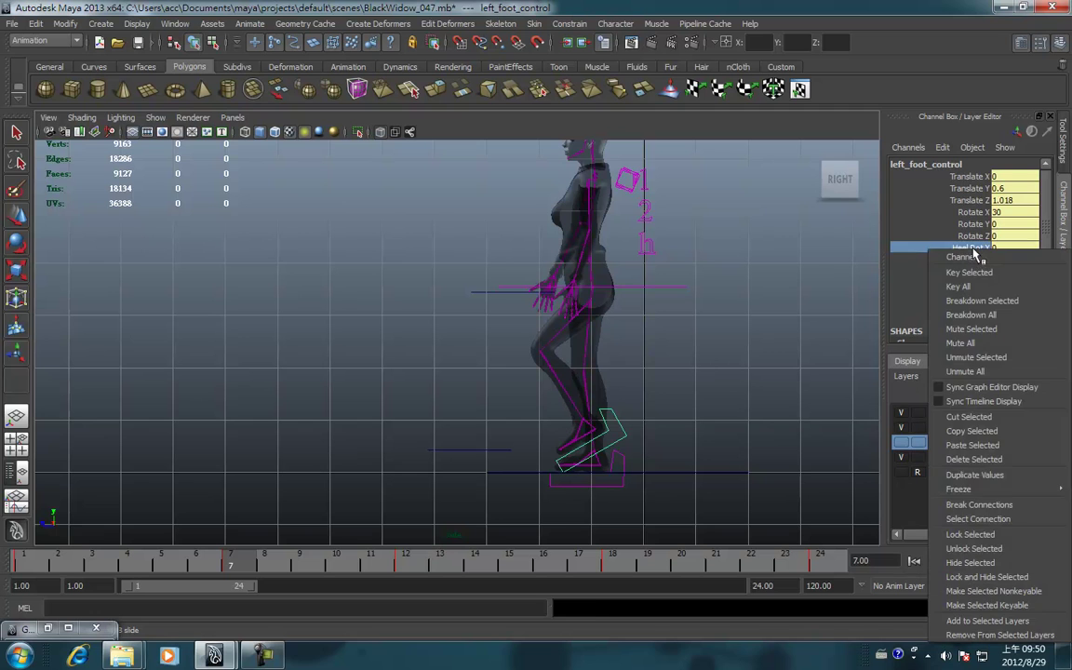
click(968, 275)
key(alt+v)
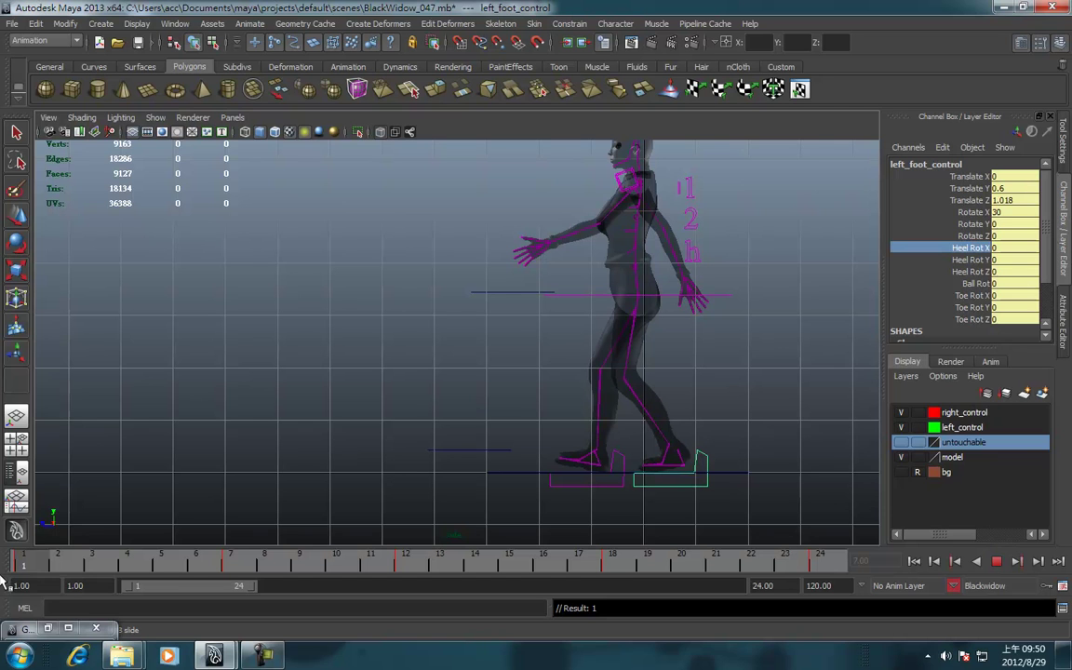
- Key the left foot's Heel Rot X at 0 on frames 1 and 18
key(alt+v)
right_click(940, 252)
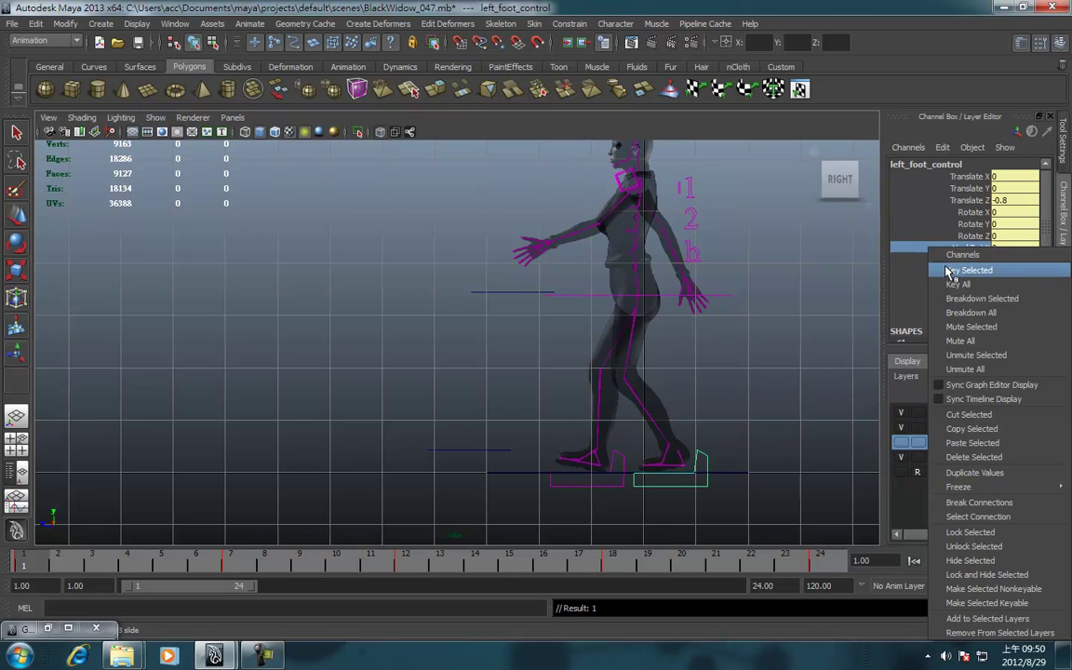
click(855, 244)
key(alt+v)
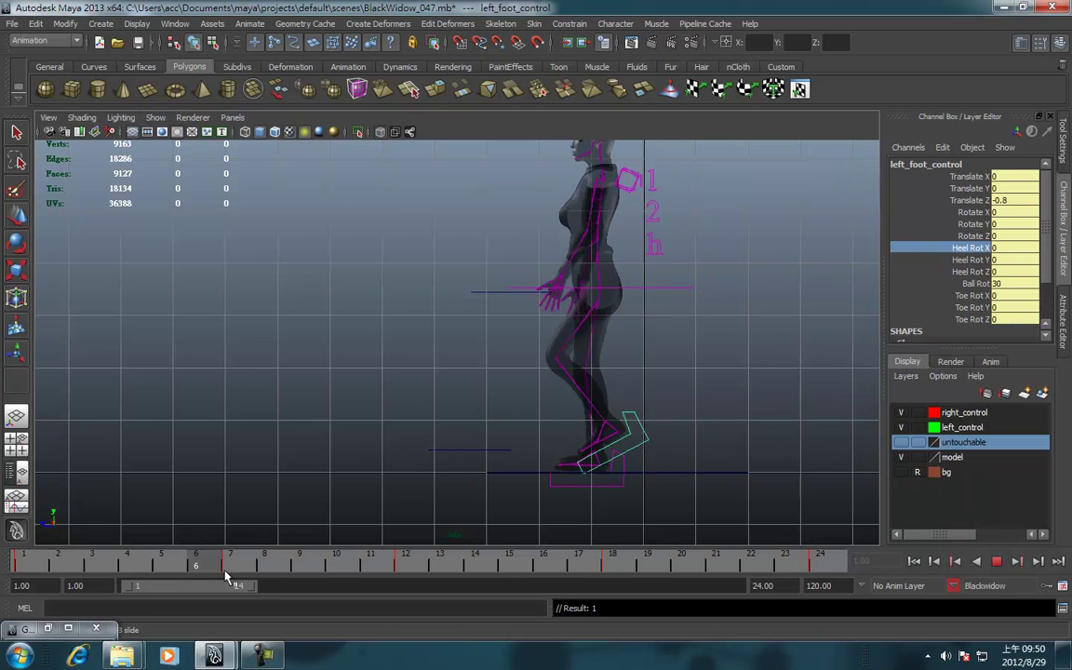
drag(391, 561, 612, 567)
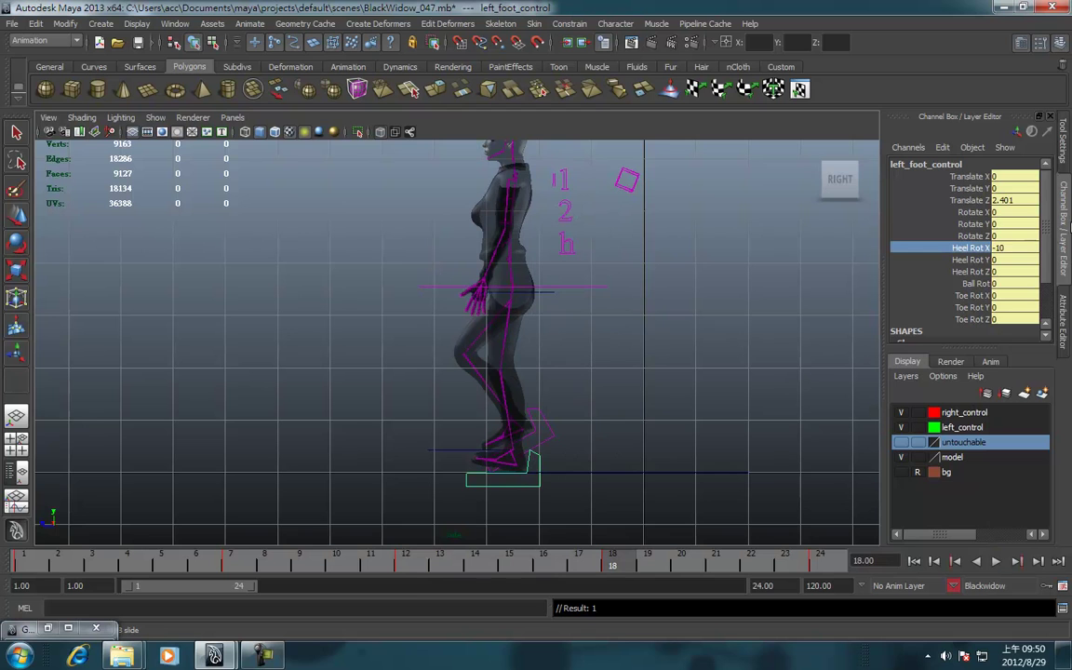
click(1010, 247)
text(0)
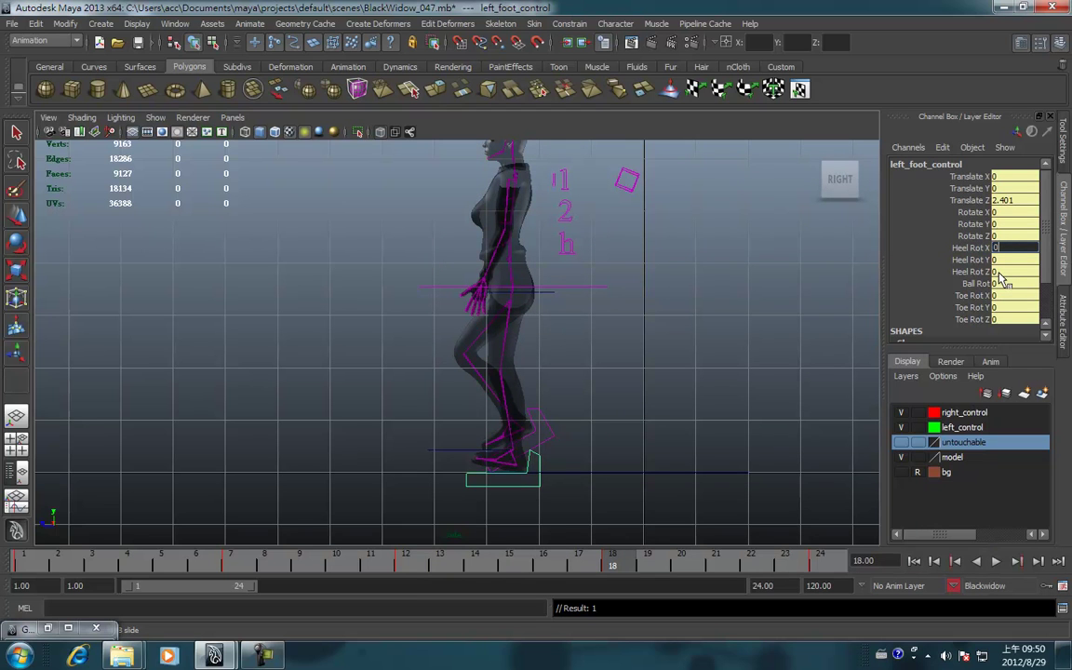
click(968, 248)
right_click(968, 250)
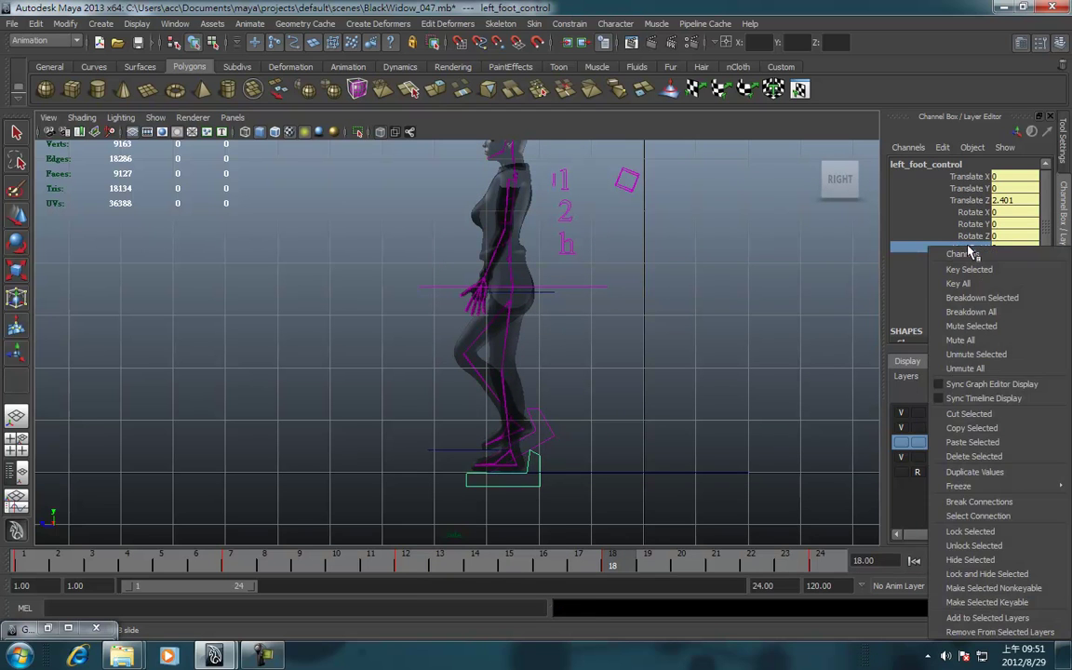
click(969, 269)
- Key the left foot's Ball Rot at 30 on frame 24
mouse_move(649, 571)
mouse_down()
mouse_move(787, 567)
mouse_move(824, 579)
mouse_up()
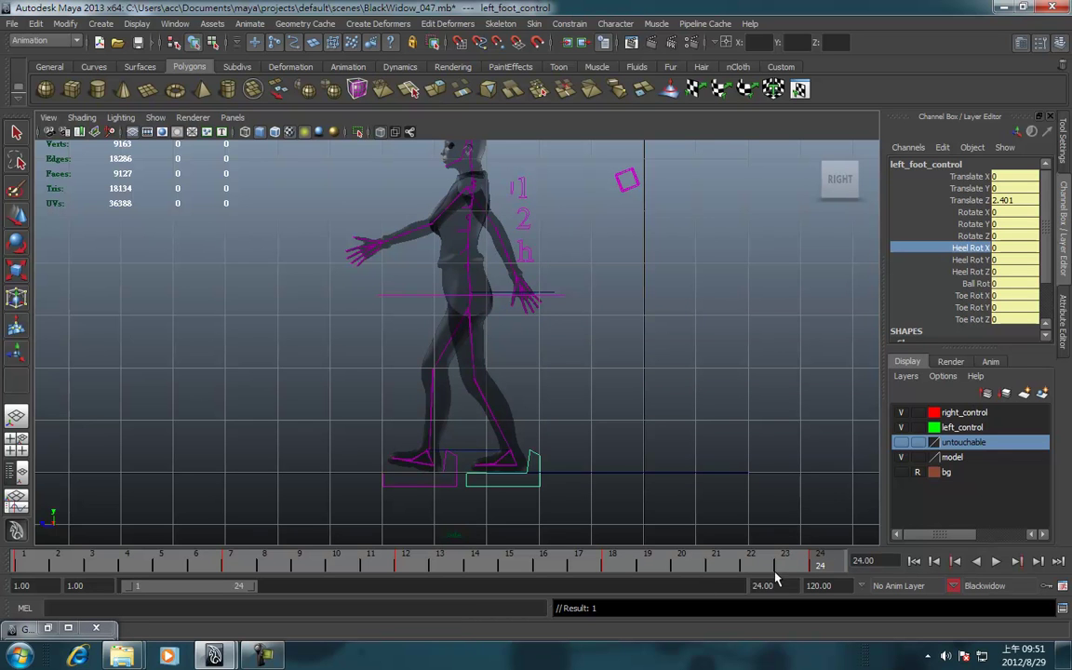
drag(726, 565, 109, 572)
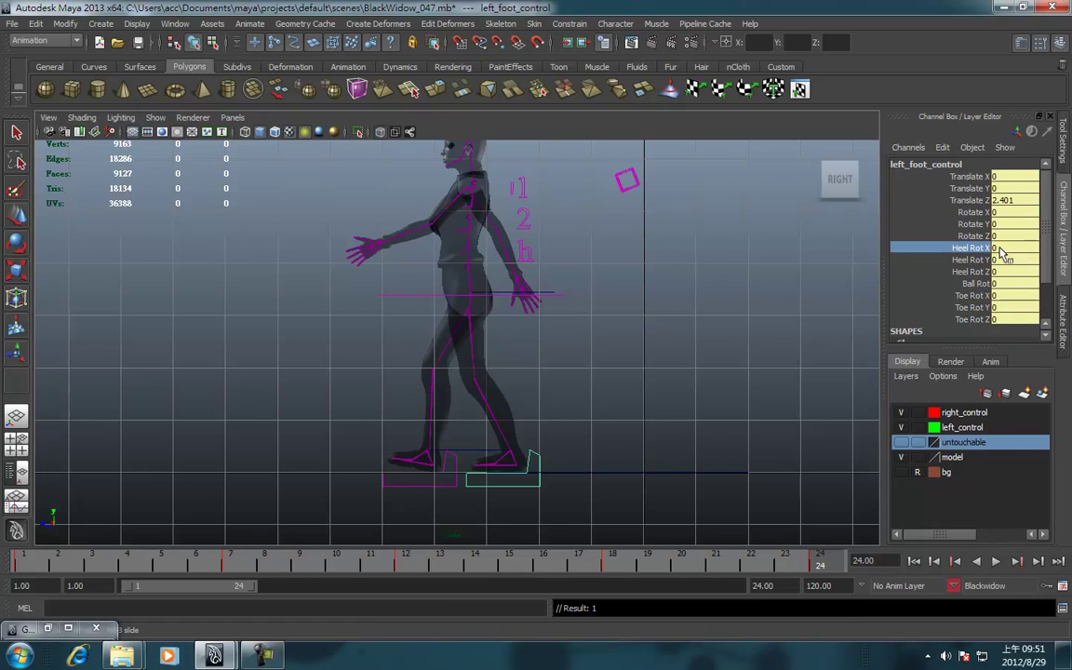
click(974, 285)
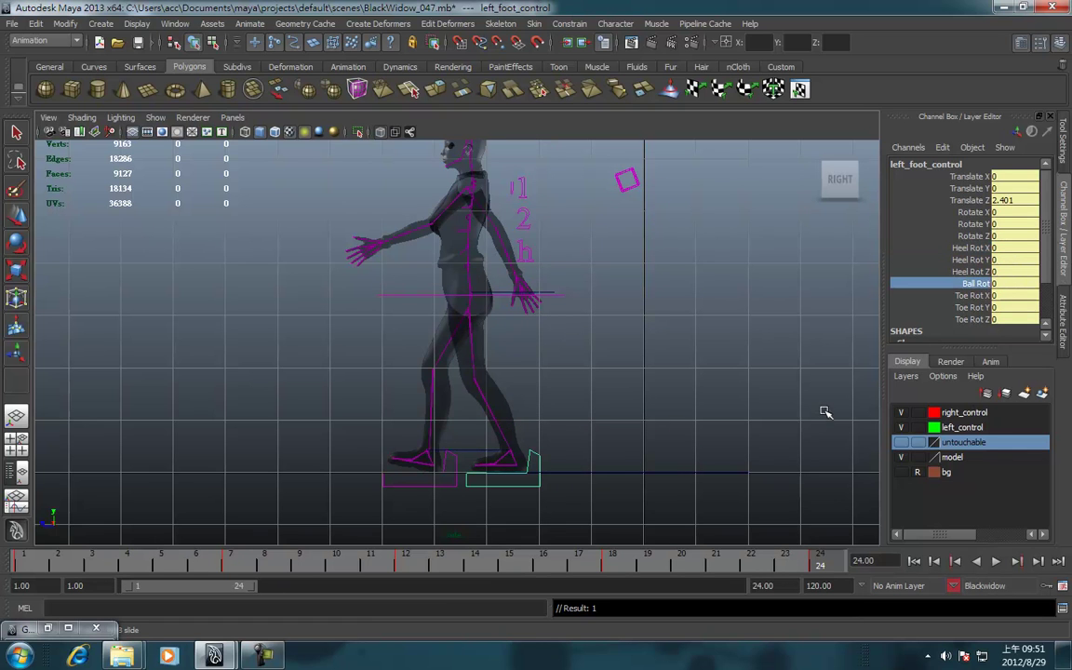
mouse_move(694, 382)
middle_down()
mouse_move(640, 446)
mouse_move(689, 446)
middle_up()
click(1019, 284)
click(1022, 284)
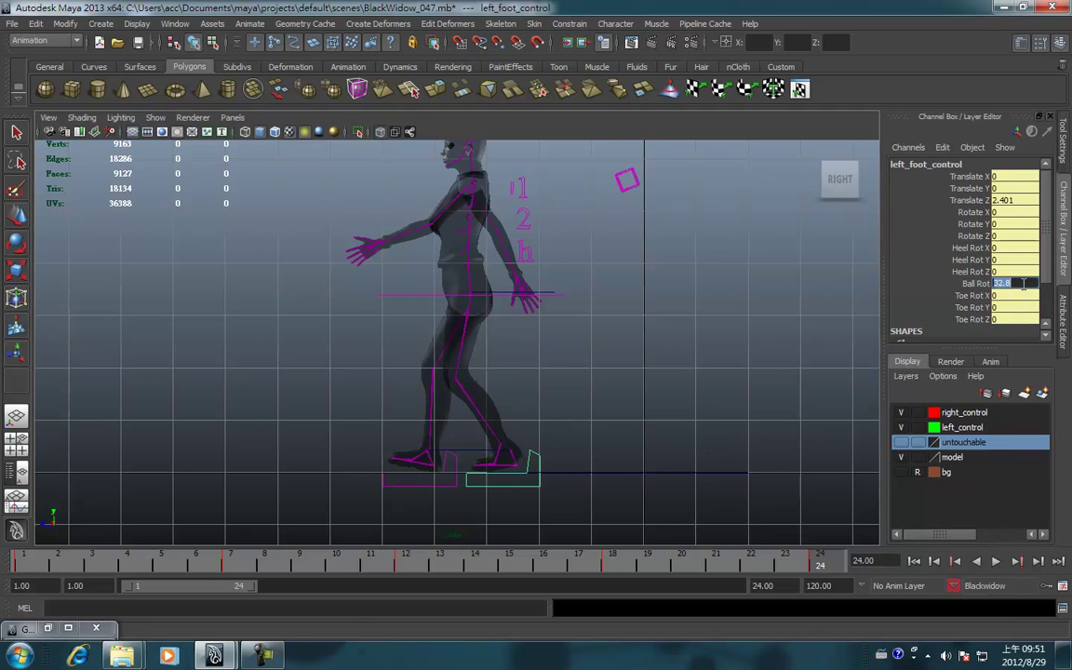
click(977, 285)
right_click(977, 287)
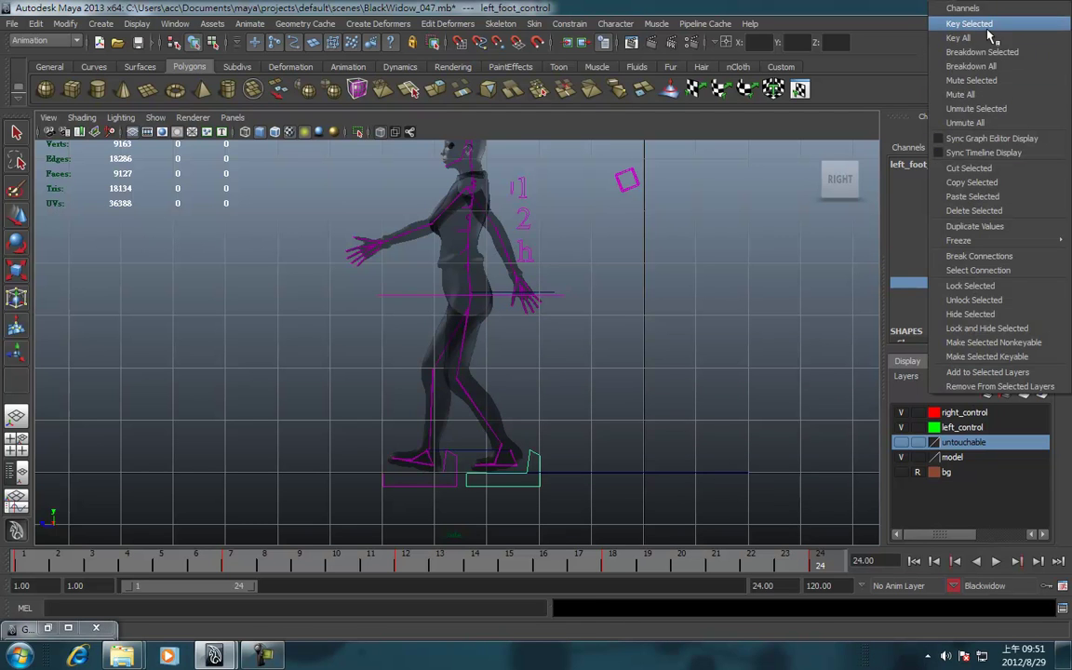
click(924, 35)
- Key the left foot's Ball Rot at 0 on frame 18
click(934, 561)
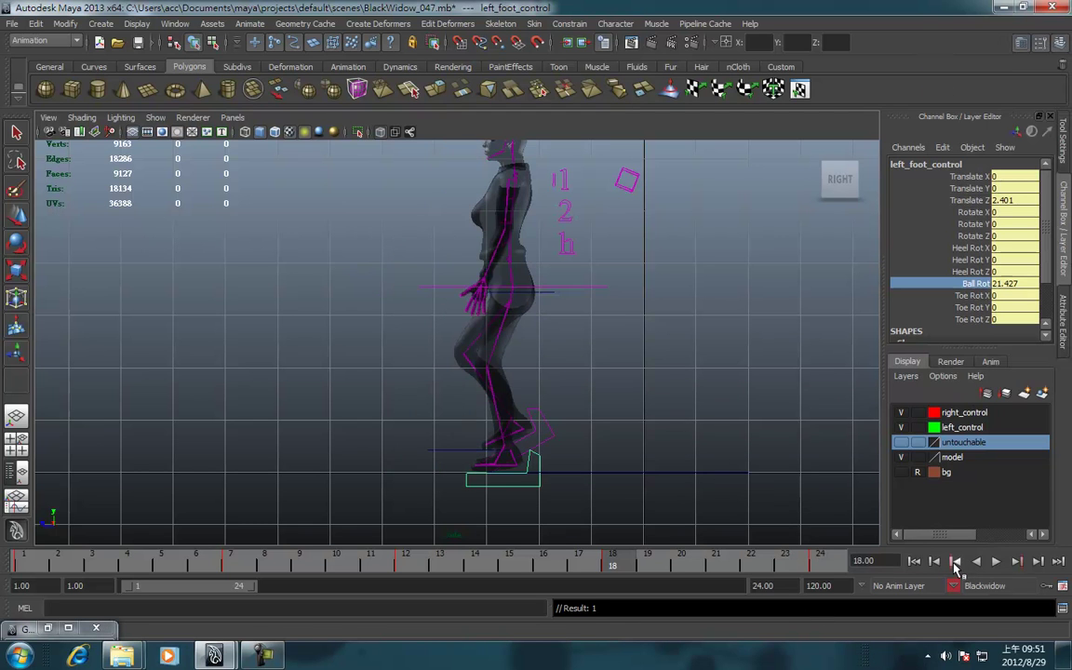
click(1022, 284)
text(0)
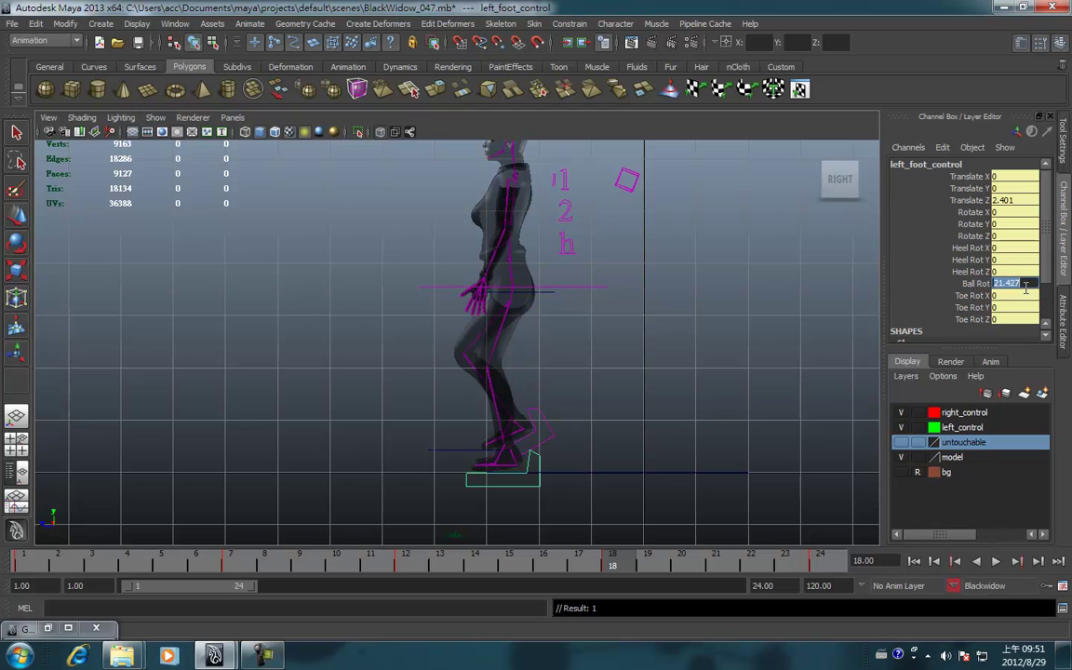
key(Return)
click(977, 284)
right_click(976, 285)
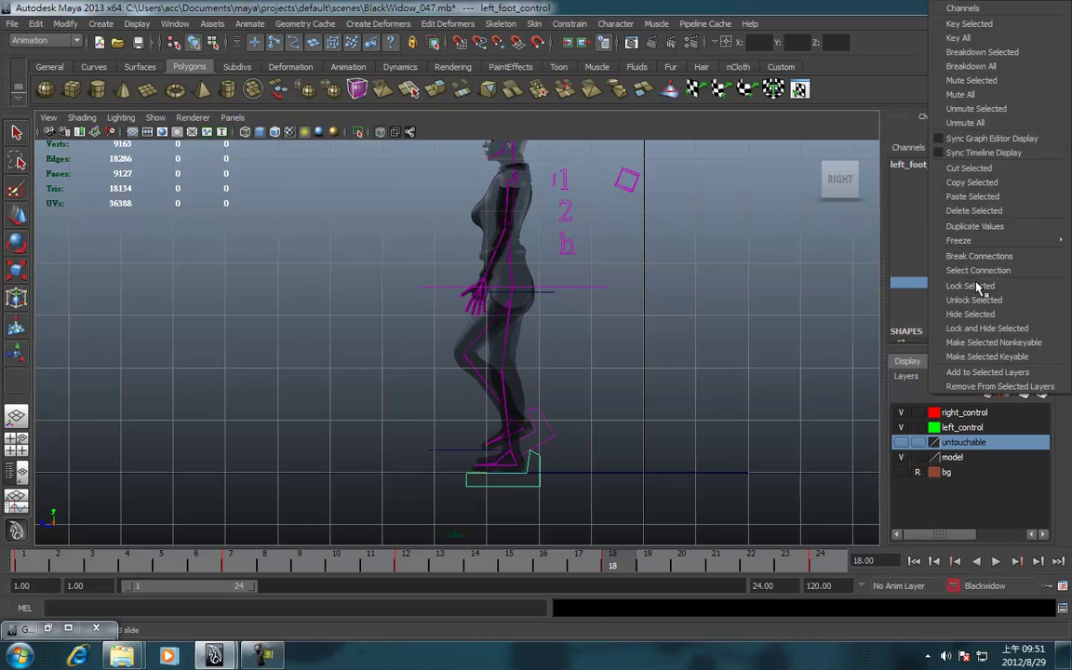
click(914, 38)
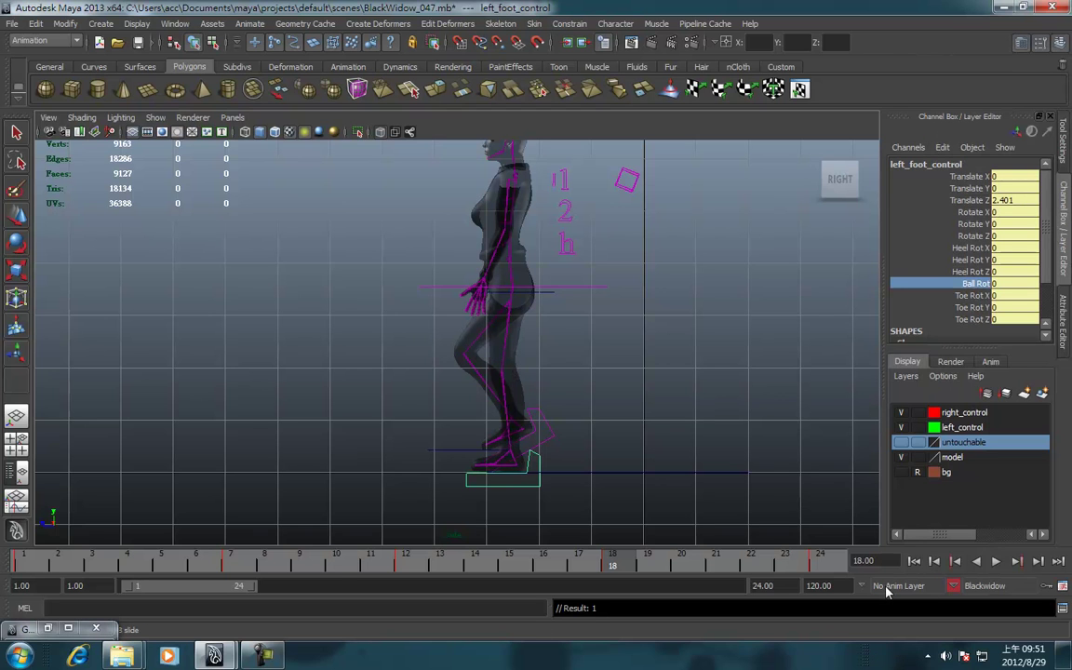
- Step back through the keys to frame 1 and play the walk to check the rolls
key(comma)
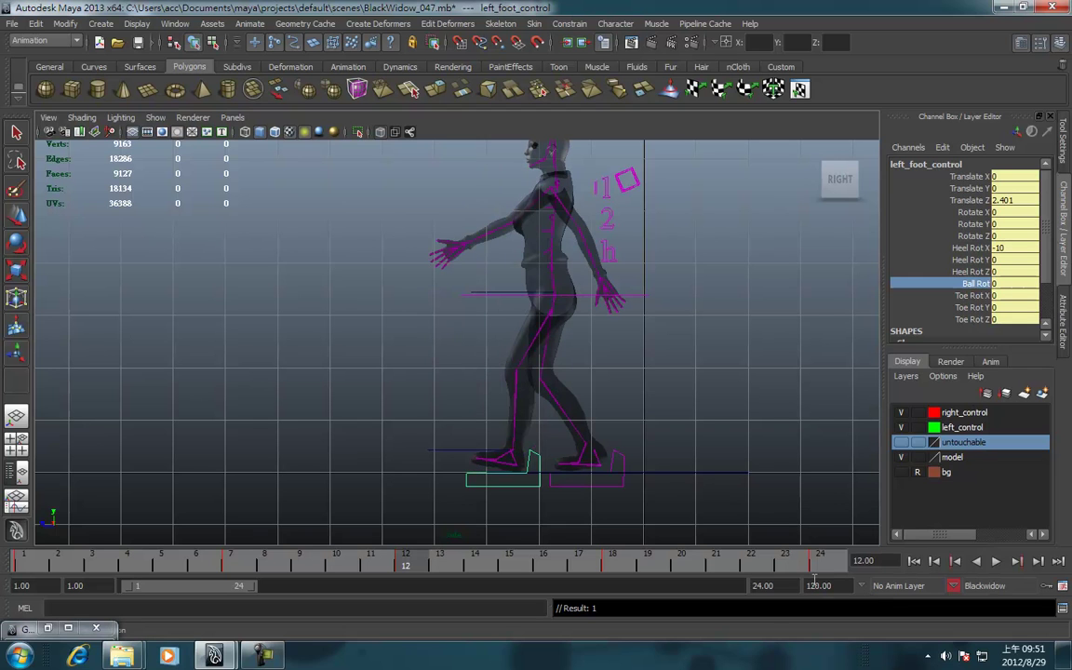
right_click(977, 291)
click(952, 24)
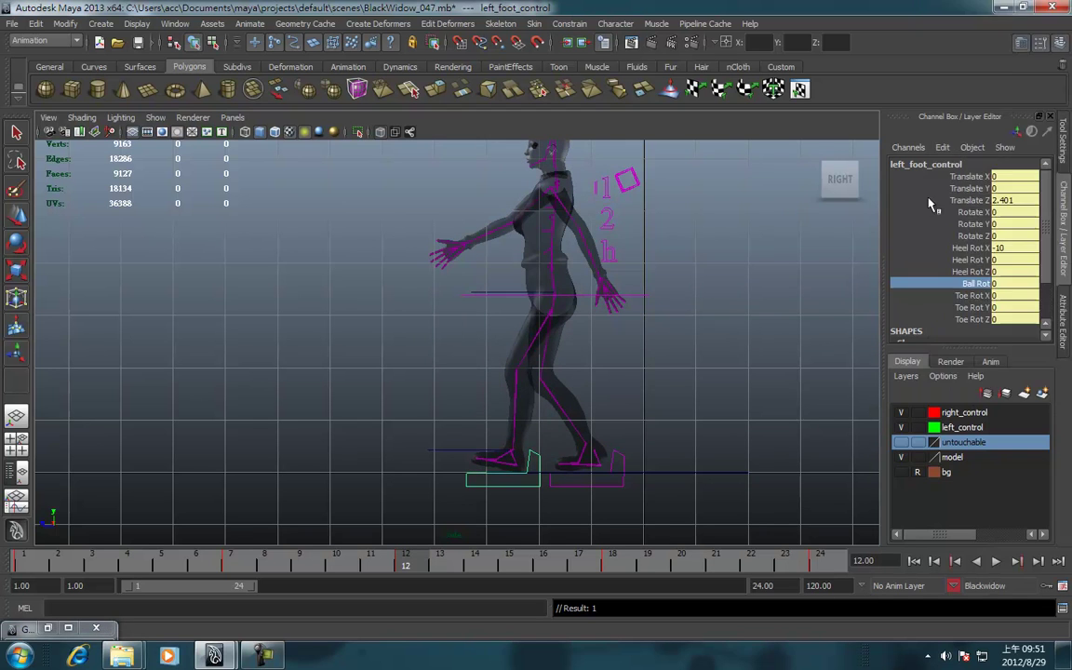
key(comma)
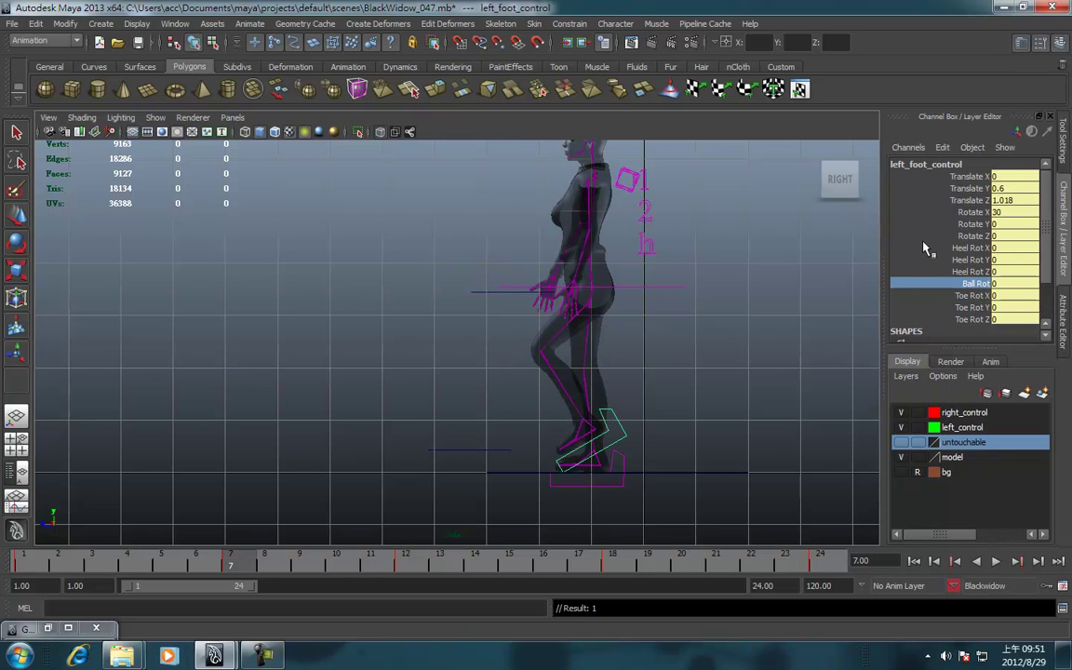
key(comma)
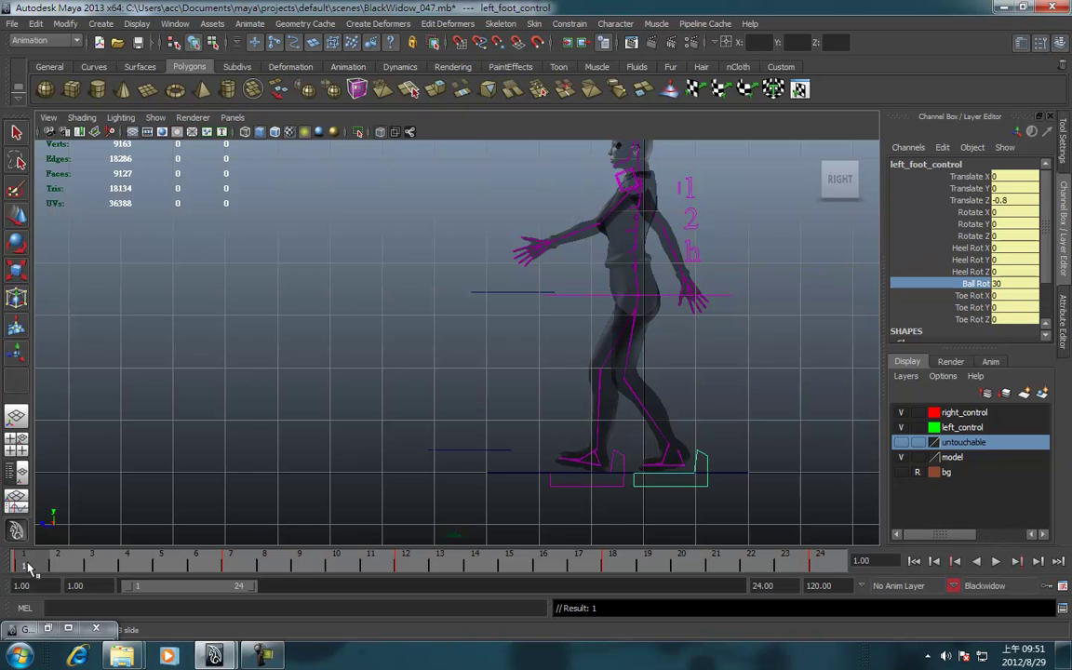
key(alt+v)
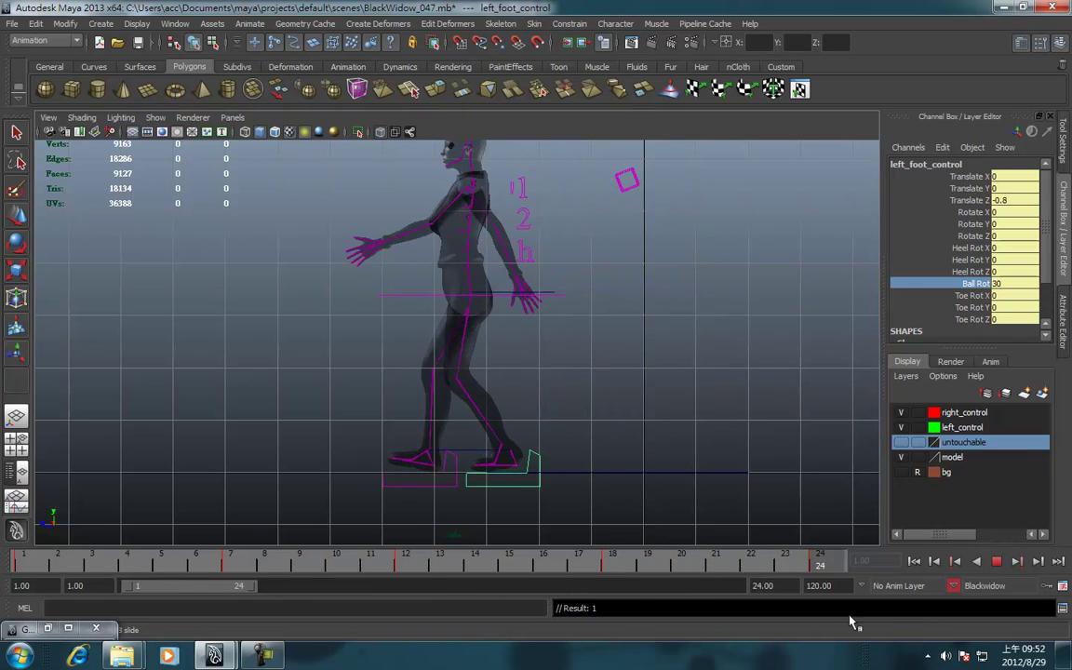
click(7, 561)
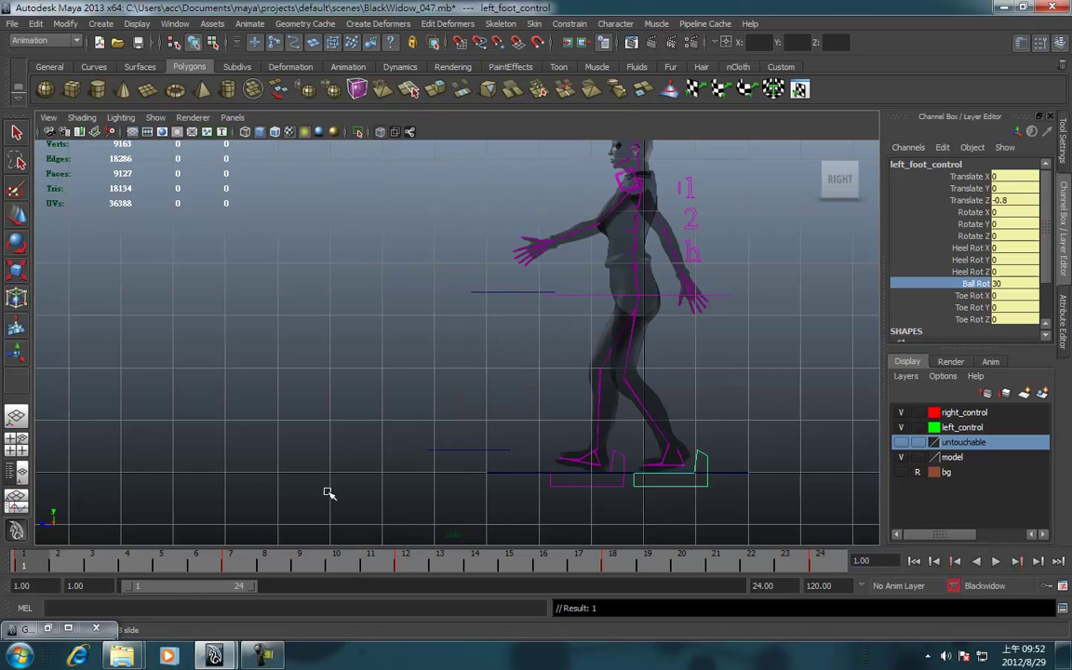
- Restore the Graph Editor beside the character and frame the right foot control's curves
click(48, 628)
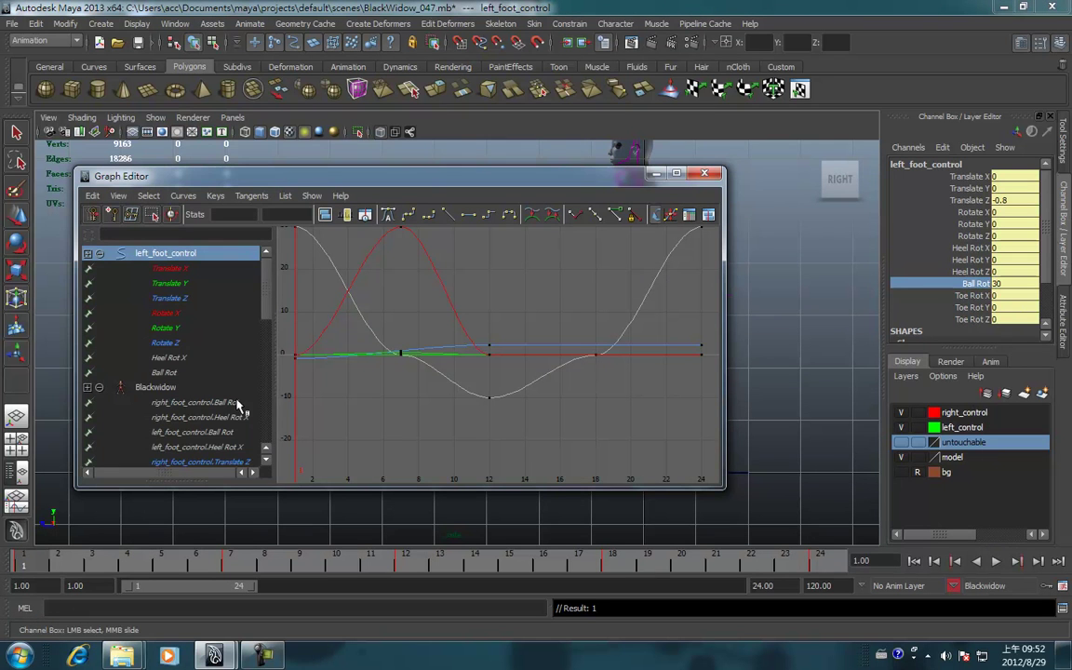
drag(210, 176, 707, 128)
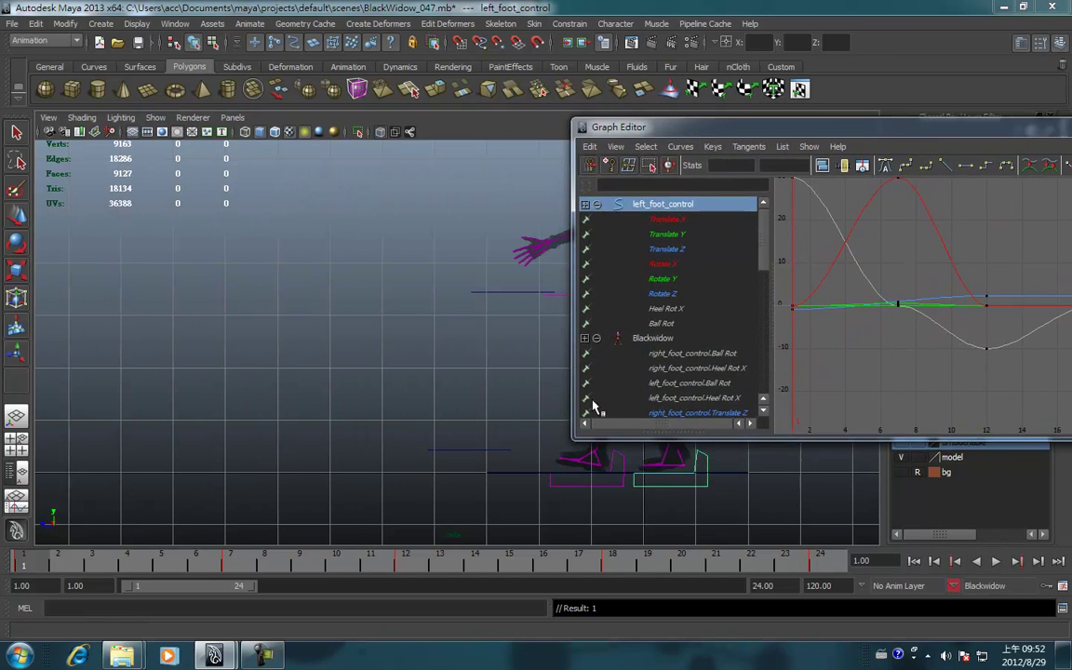
click(593, 485)
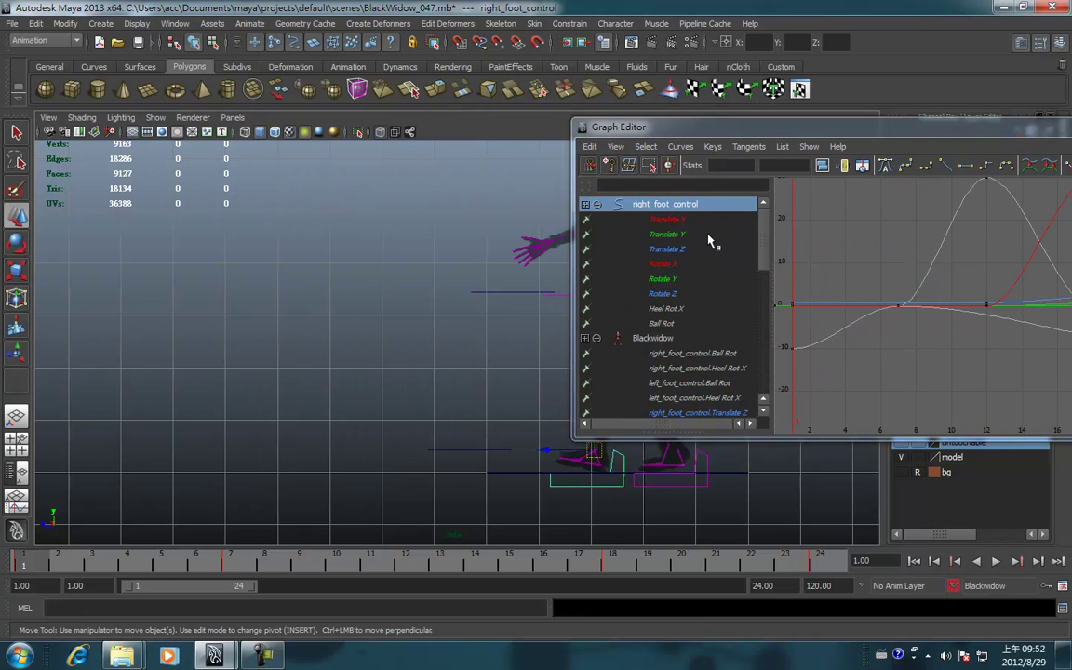
drag(708, 127, 616, 147)
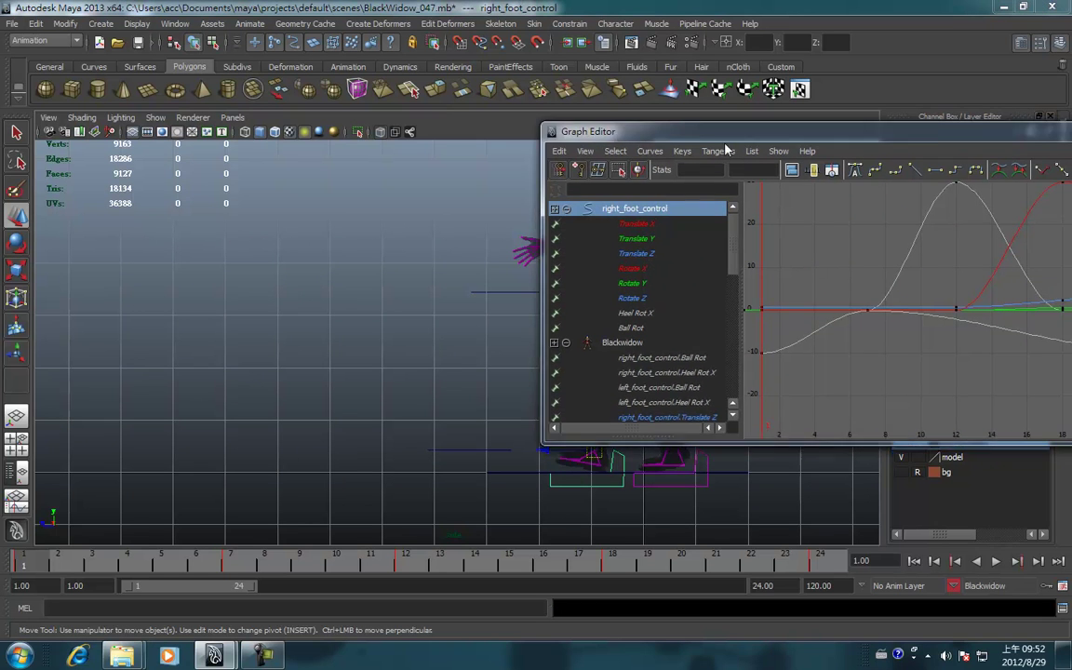
key(a)
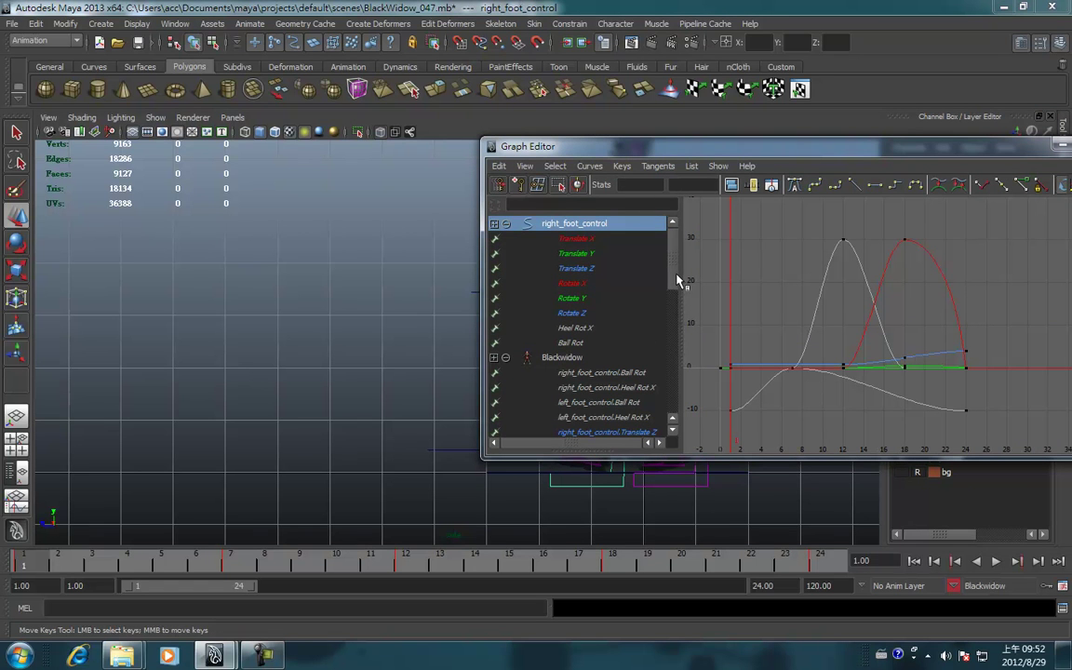
- Isolate the Heel Rot X and Ball Rot curves and tear off the Curves menu
click(825, 330)
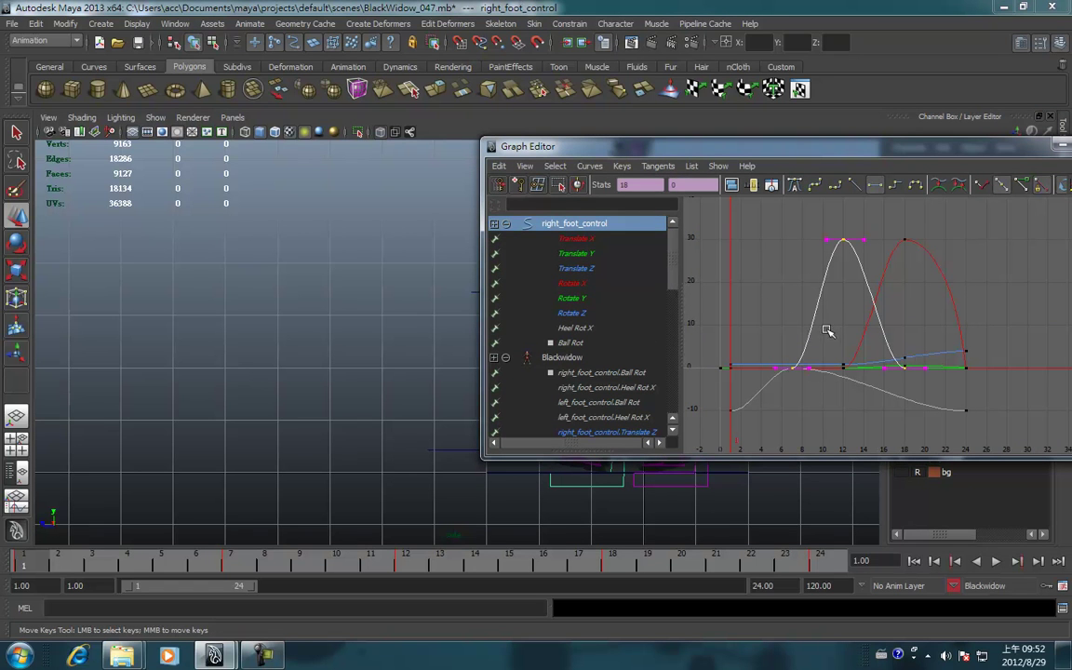
click(583, 343)
click(587, 329)
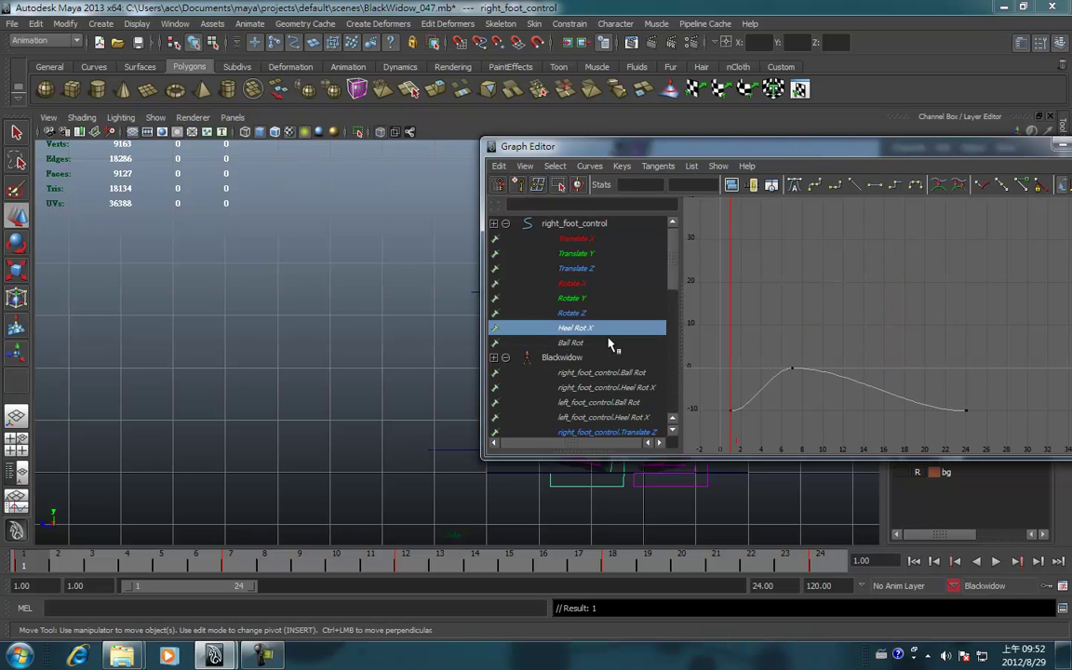
click(767, 388)
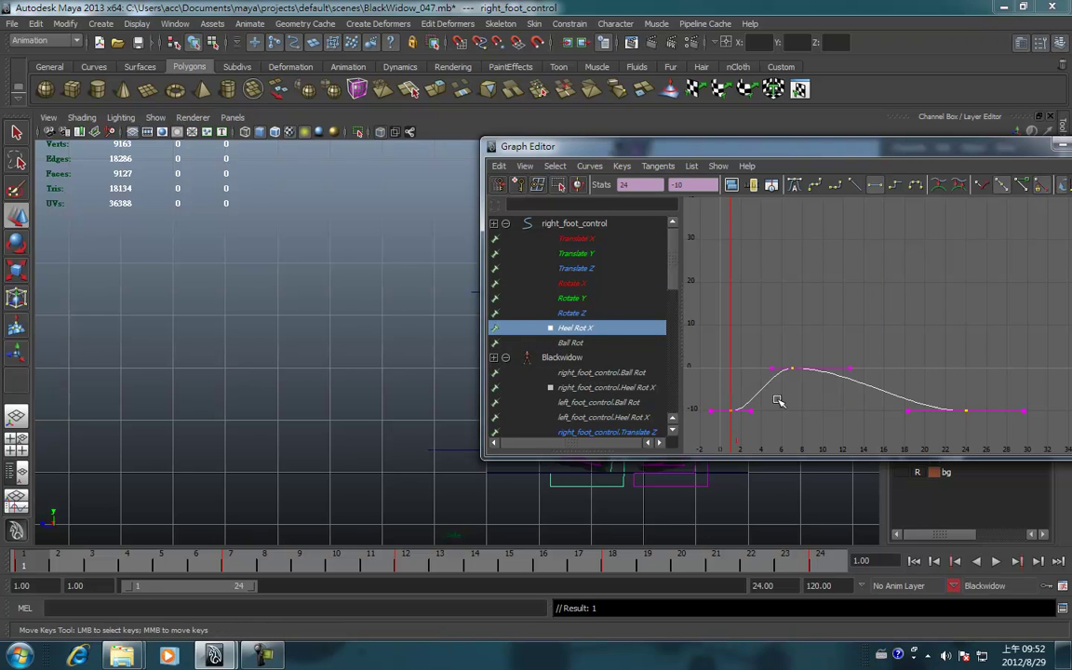
ctrl+click(579, 344)
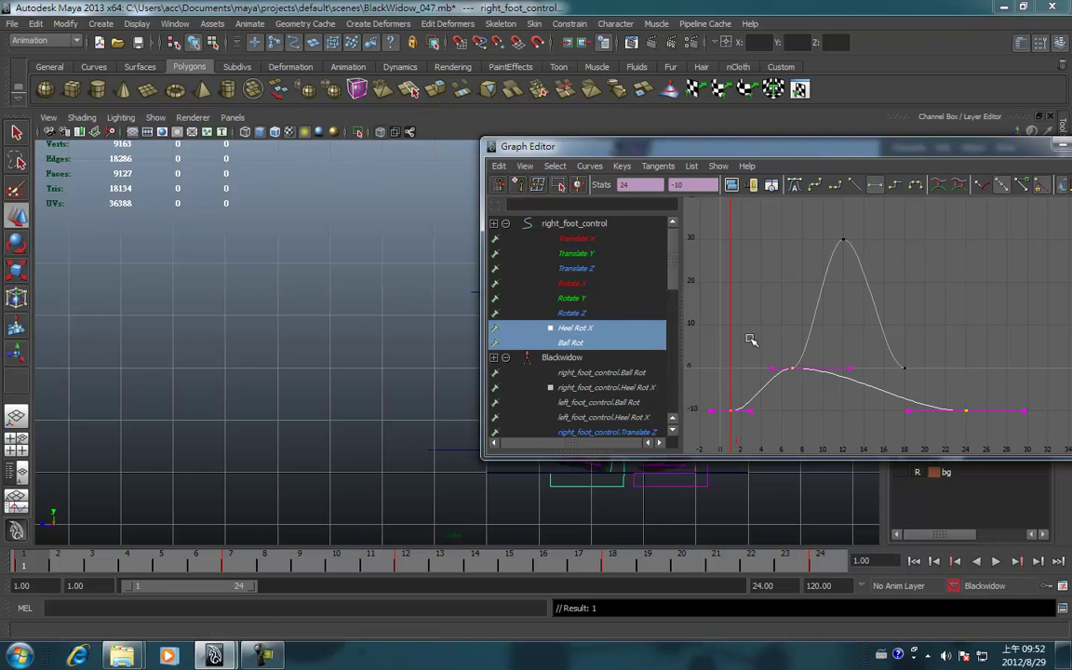
click(589, 165)
click(577, 177)
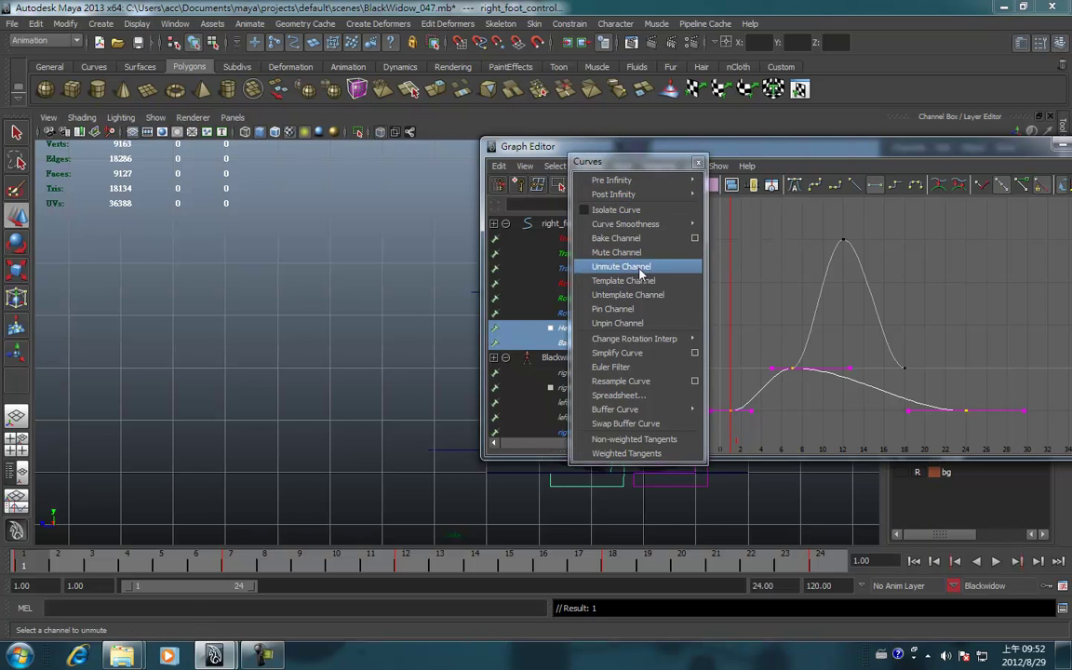
- Turn on infinity display from a torn-off View menu
click(527, 167)
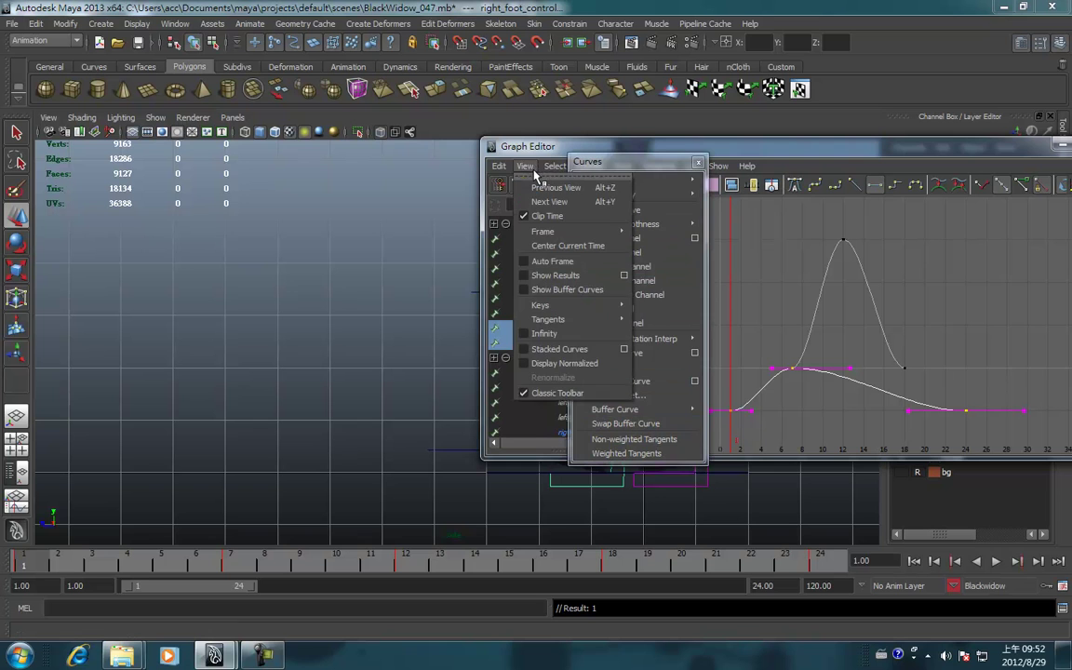
click(536, 177)
click(536, 326)
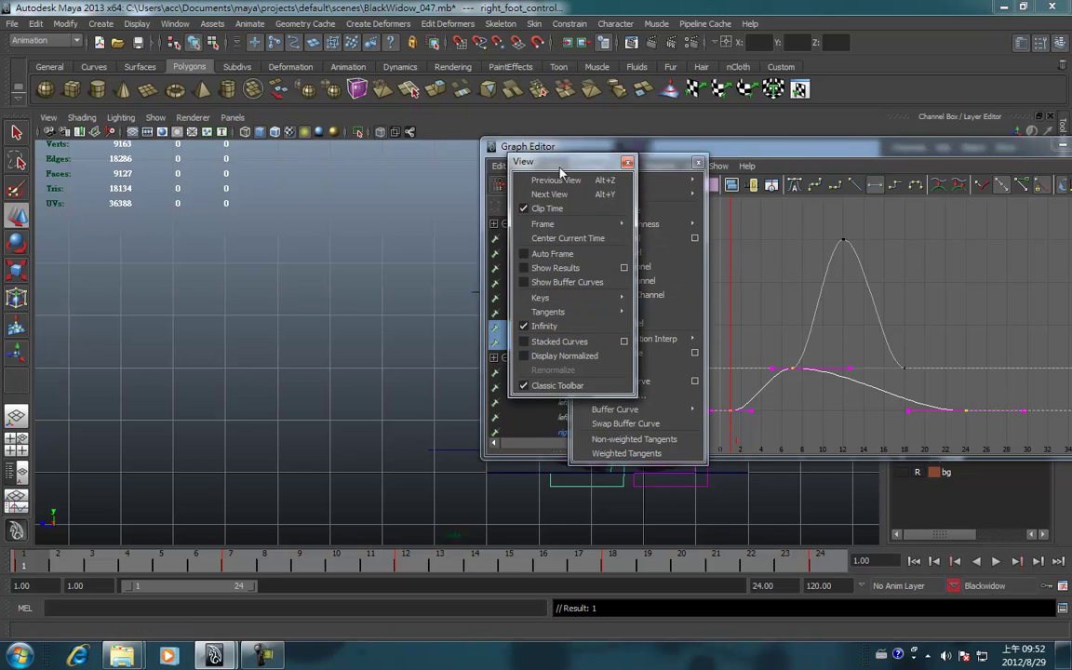
drag(560, 170, 173, 152)
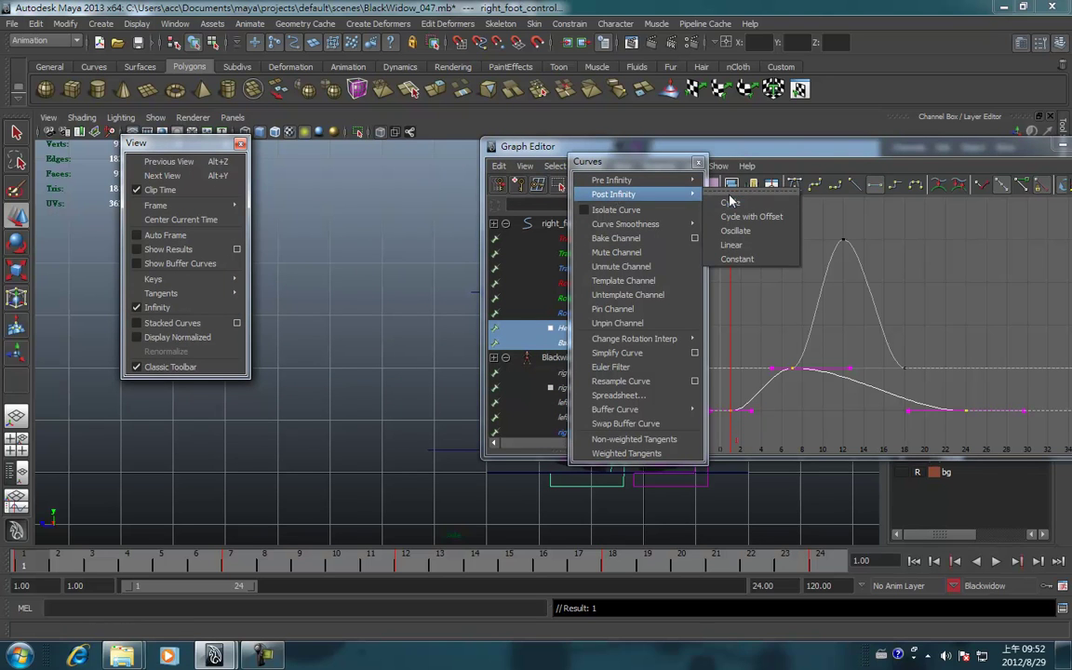
- Set post-infinity to Cycle on both right-foot curves
click(731, 191)
click(731, 218)
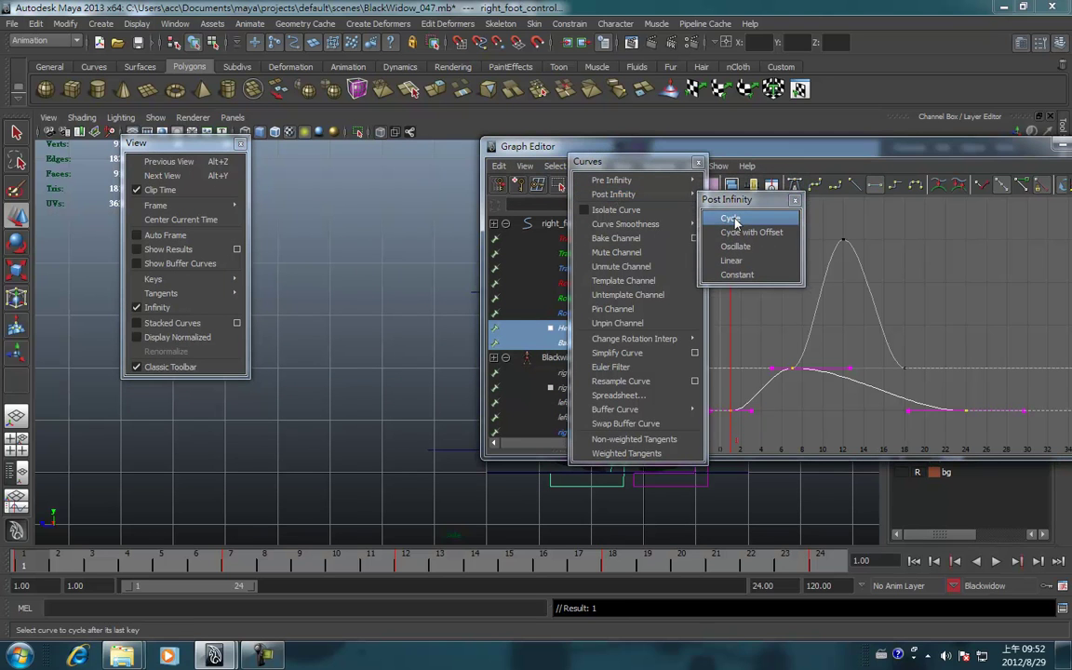
click(827, 303)
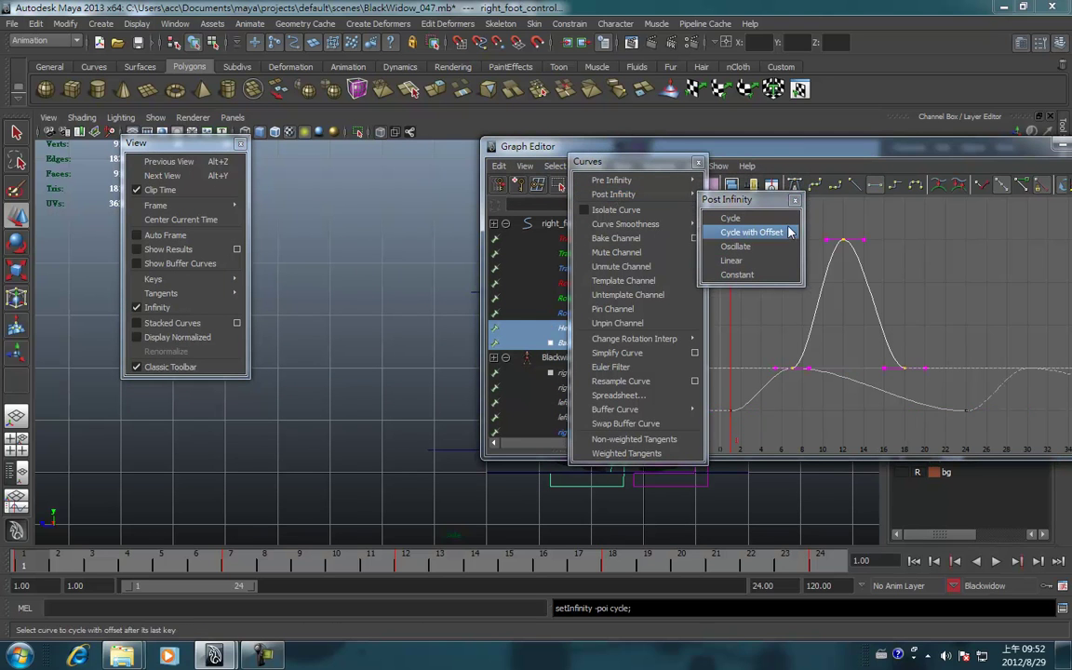
click(750, 218)
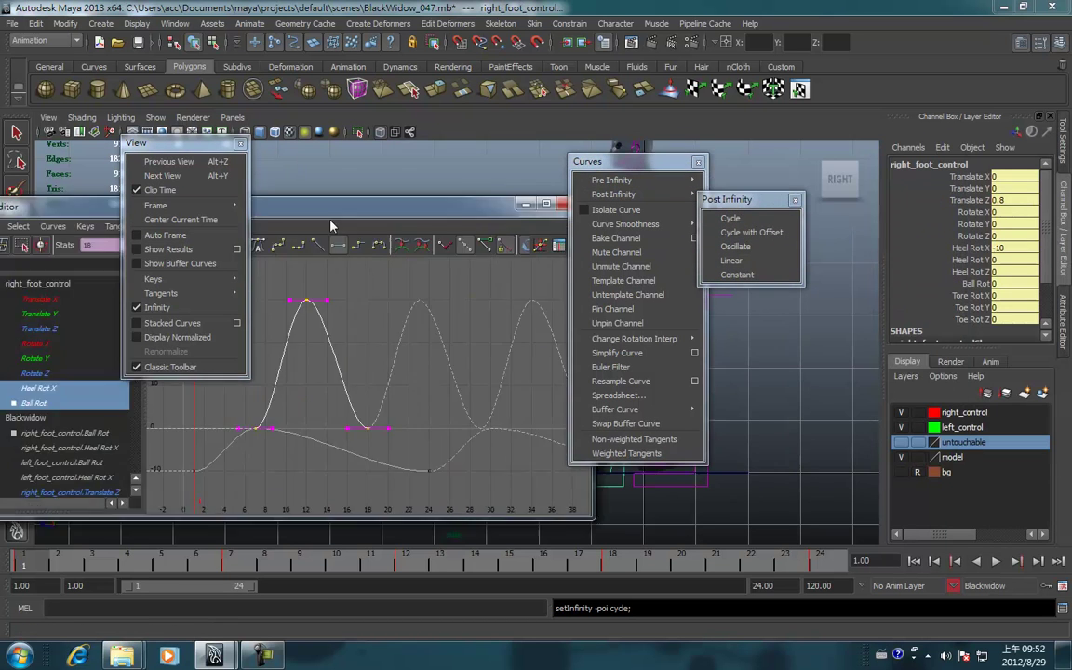
drag(910, 155, 130, 274)
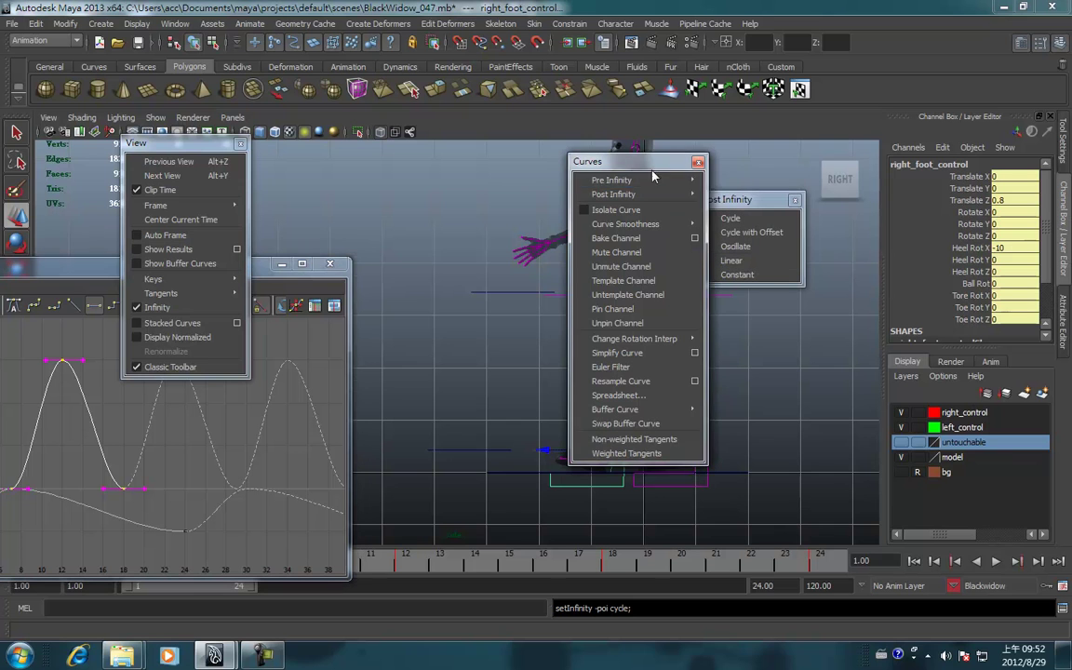
click(656, 488)
- Set the left foot's Heel Rot X curve post-infinity to Cycle
mouse_move(41, 268)
mouse_down()
mouse_move(259, 251)
mouse_move(332, 322)
mouse_up()
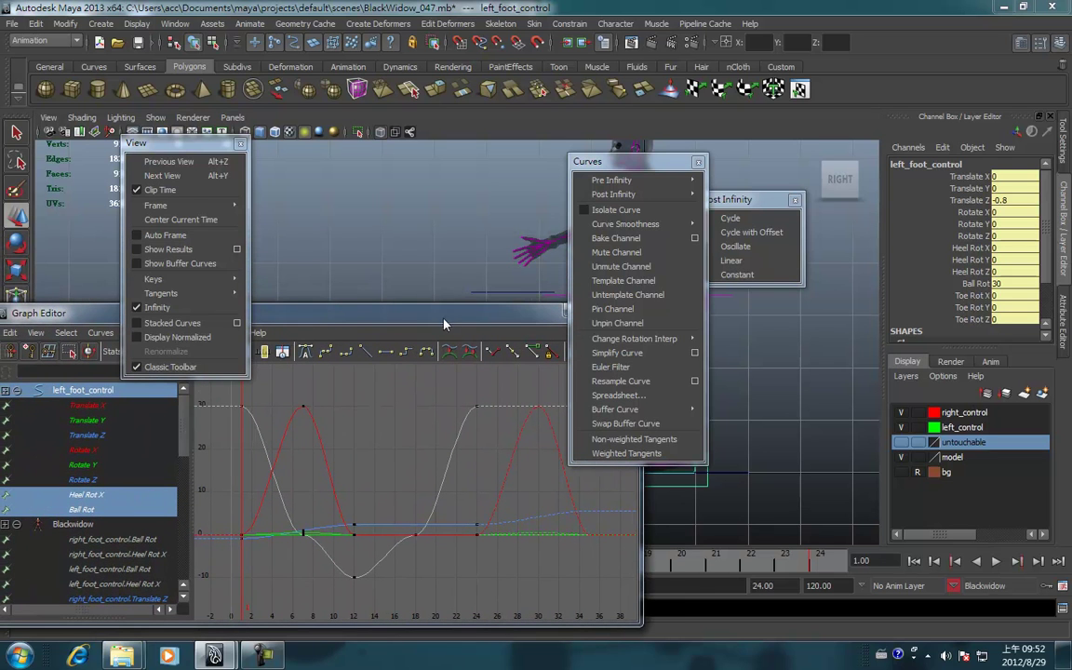
click(111, 465)
click(93, 494)
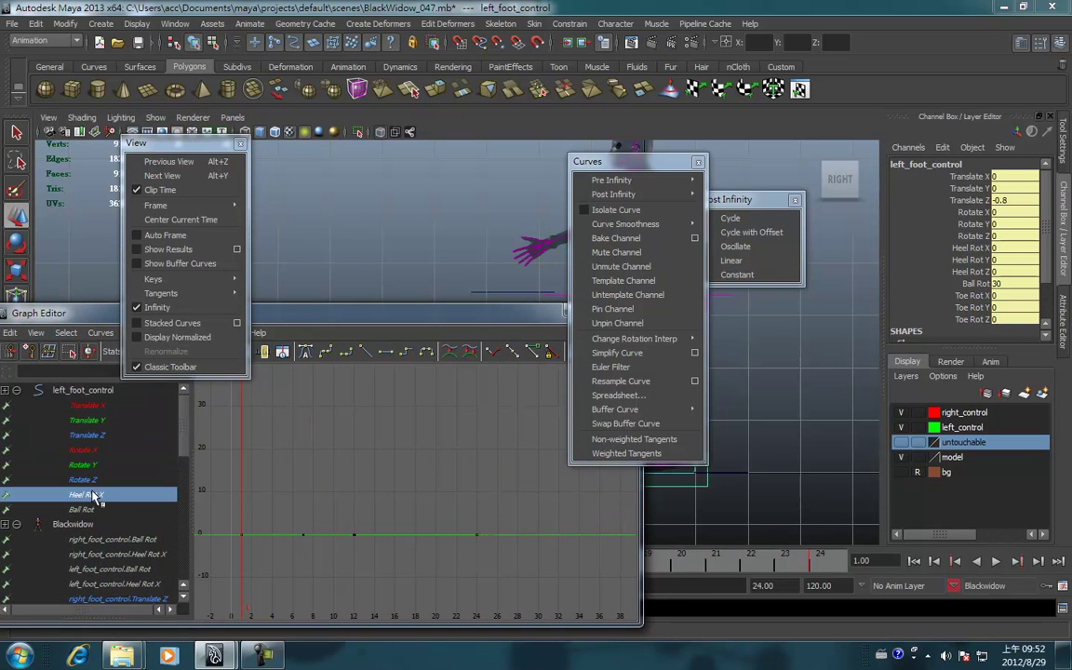
click(322, 555)
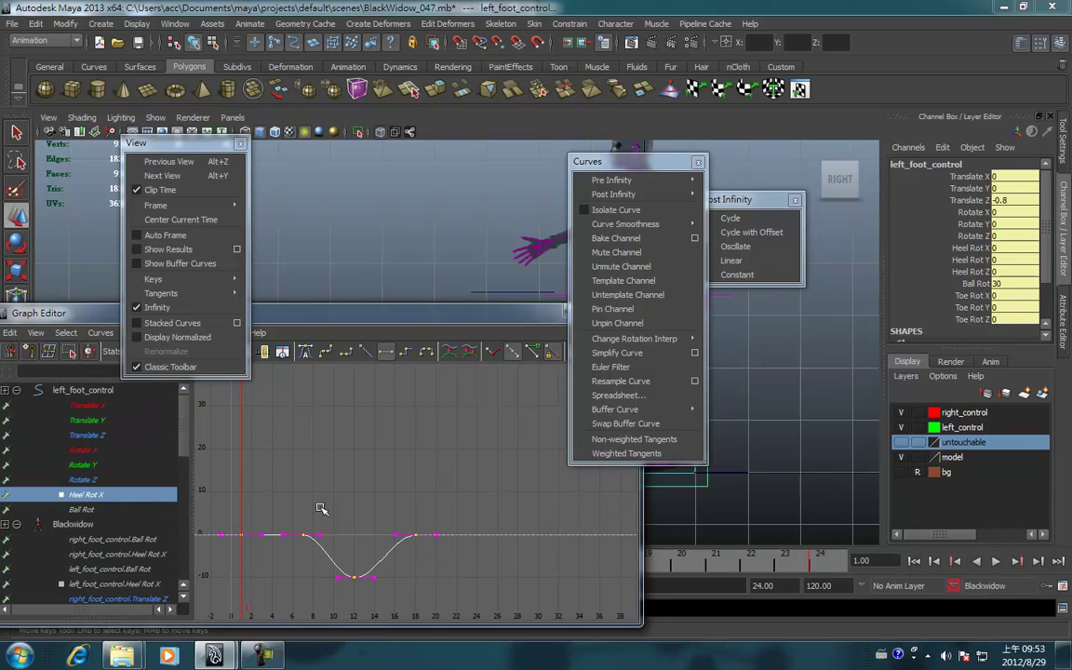
click(760, 204)
- Cycle the left foot's Ball Rot curve too and close the floating Curves panel
click(121, 511)
click(259, 454)
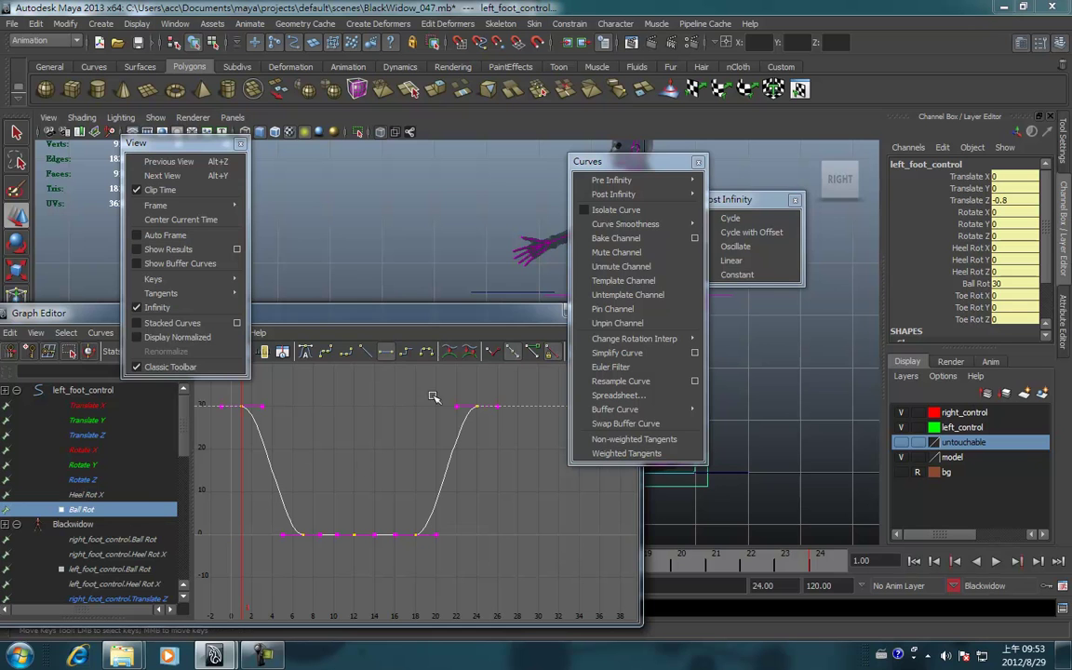
click(762, 204)
drag(444, 312, 377, 447)
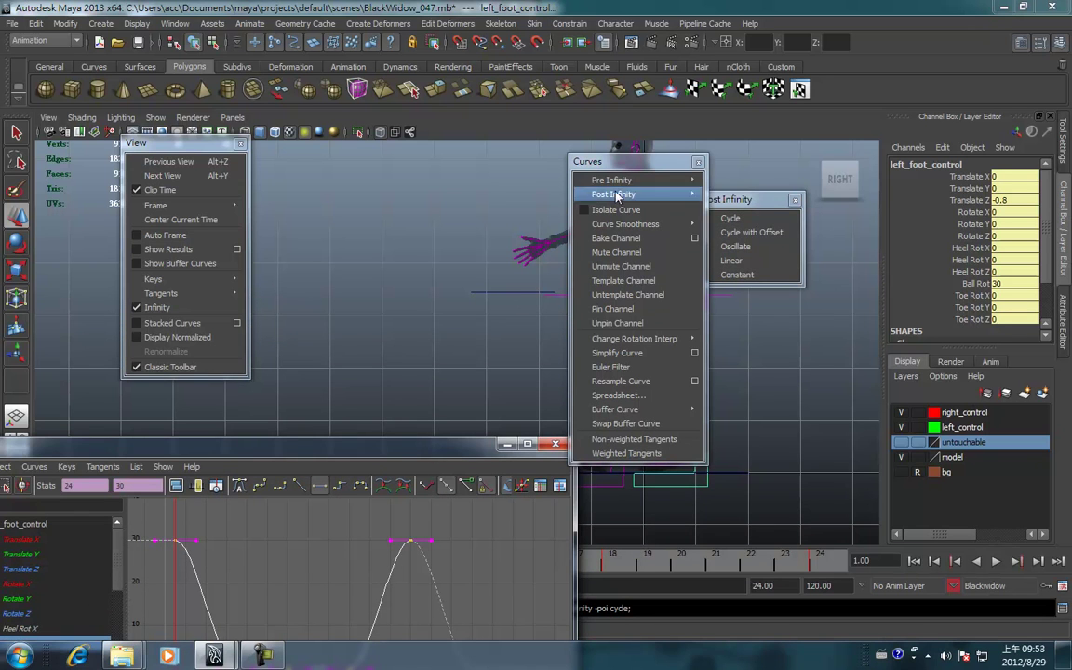
click(700, 163)
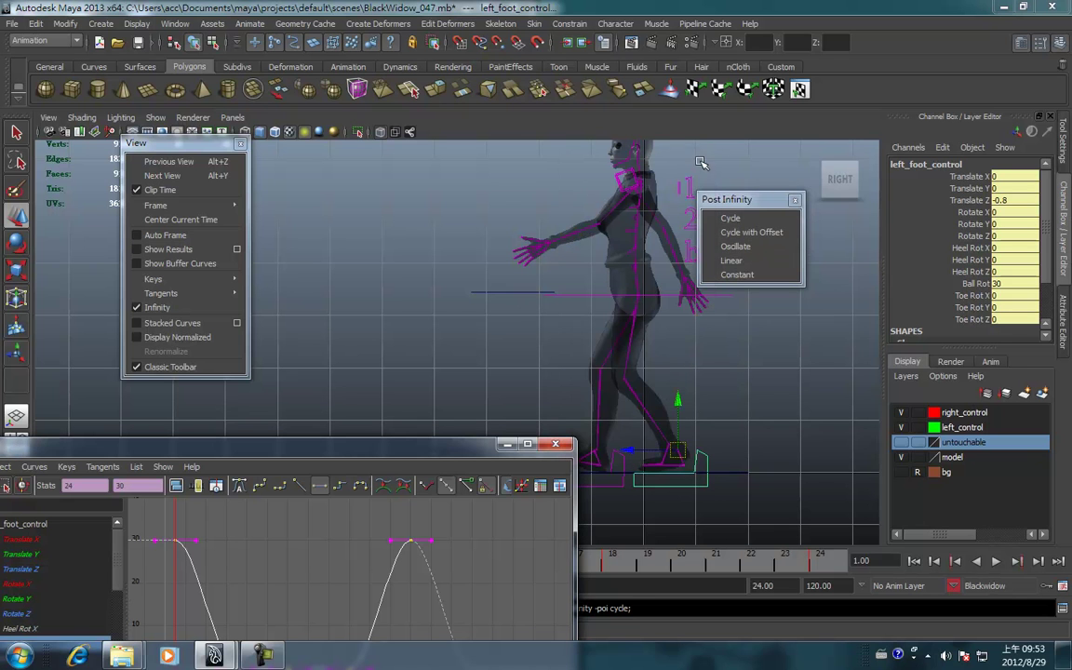
- Select global_control and frame only its Translate Y bounce curve in the Graph Editor
click(796, 201)
click(723, 296)
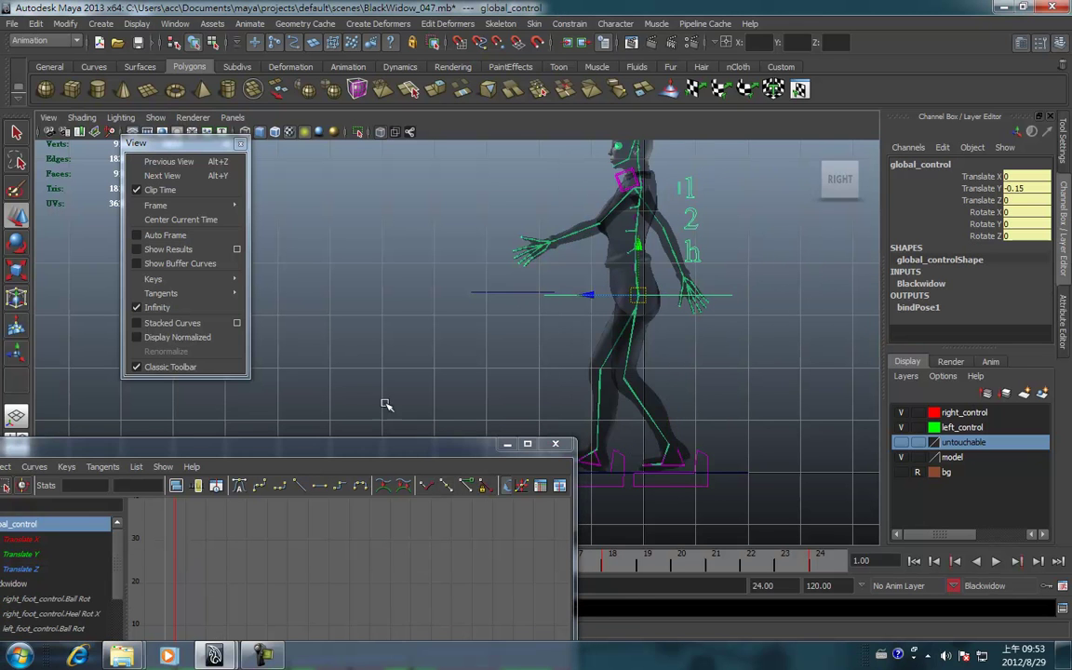
drag(219, 456, 437, 414)
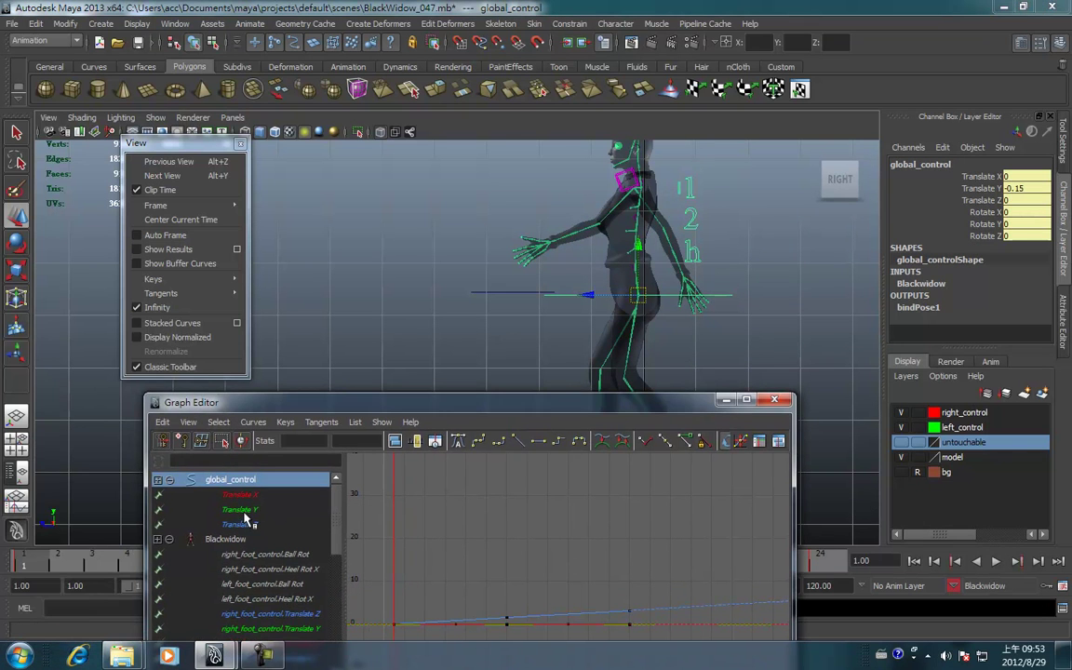
click(246, 512)
key(f)
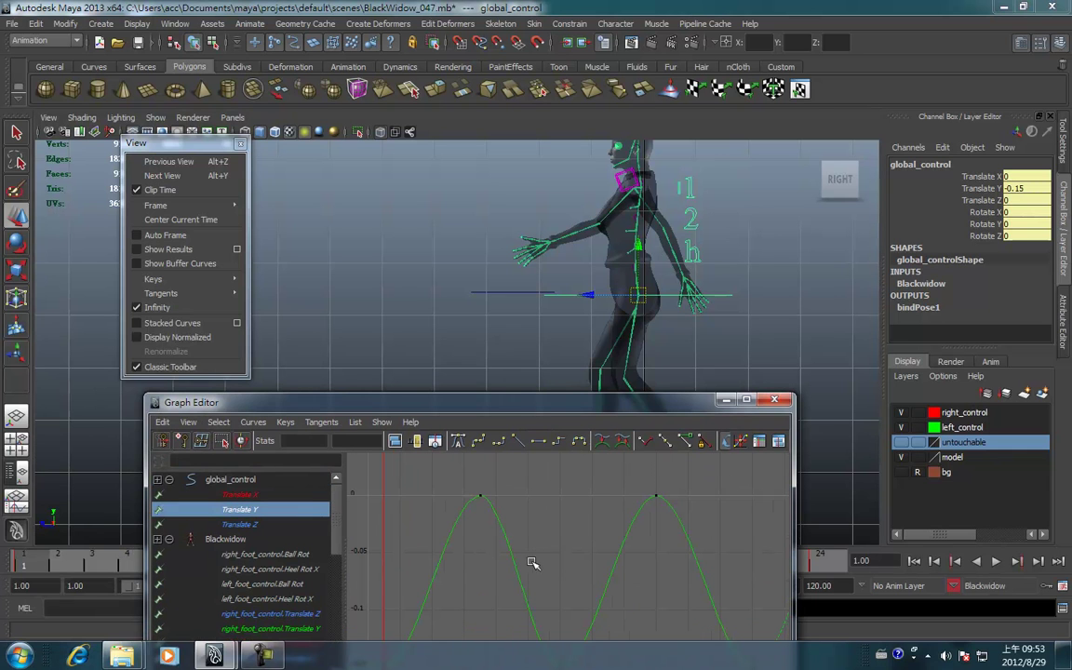
- Review the Translate Y peak keys, minimize the Graph Editor, and extend playback to frame 120
click(511, 593)
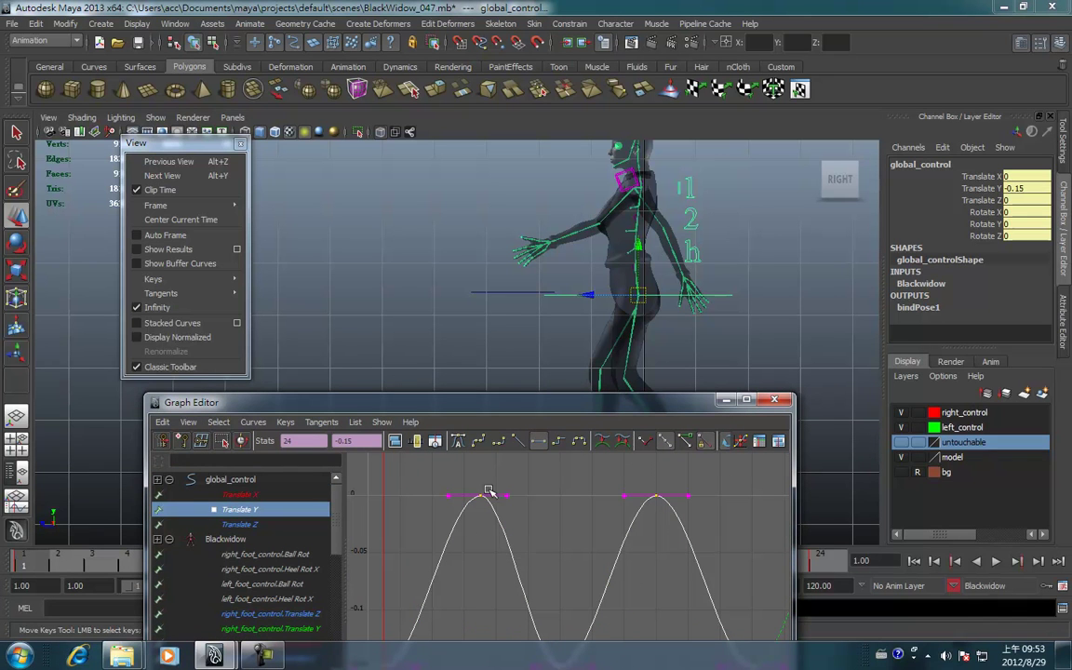
key(f)
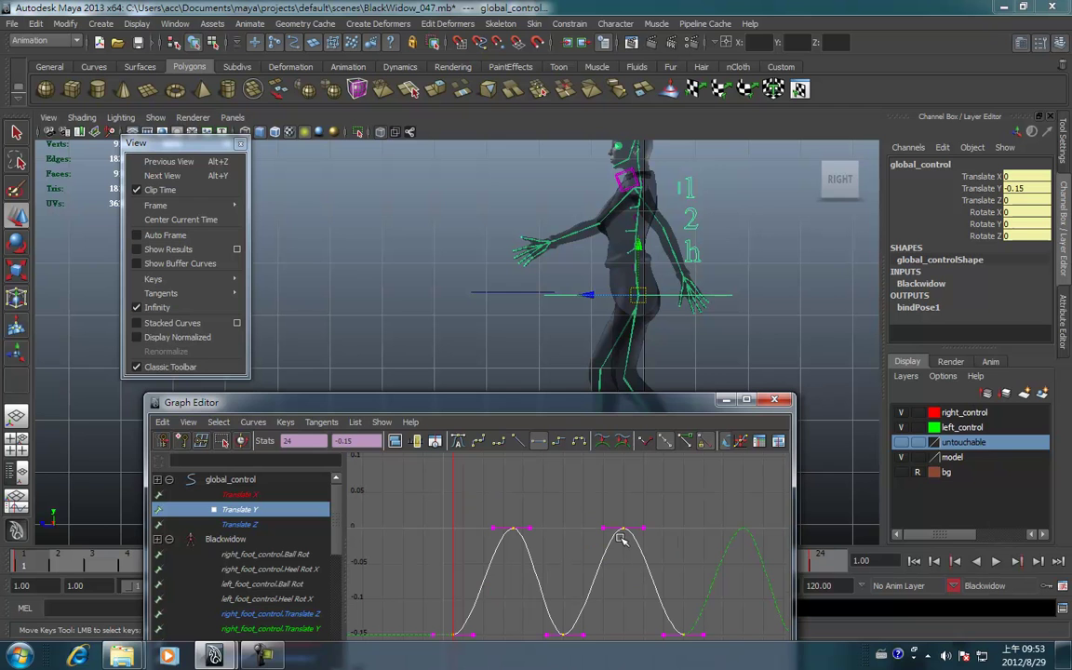
click(727, 400)
drag(250, 589, 808, 591)
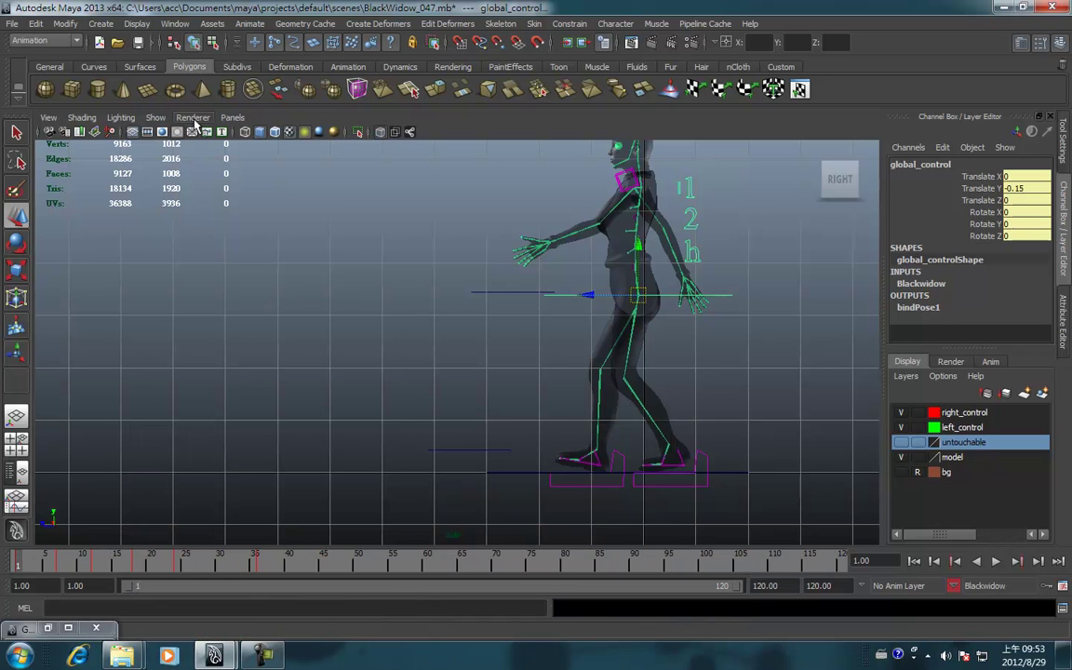
- Switch to the perspective camera, zoom out to the whole grid, and scrub to frame 34
click(193, 118)
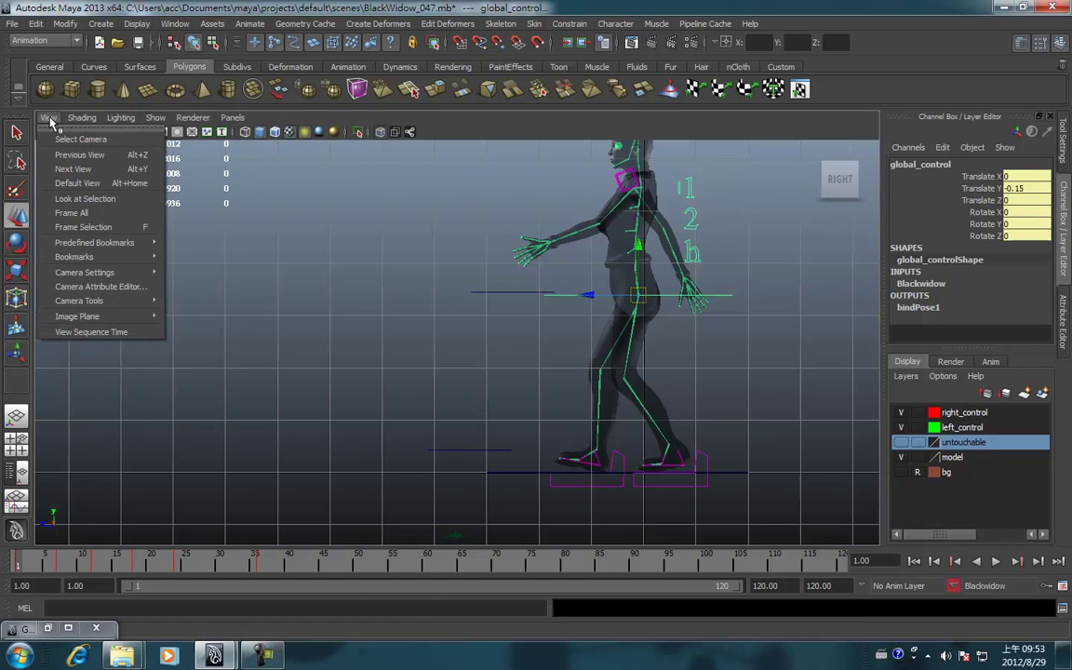
click(386, 314)
key(space)
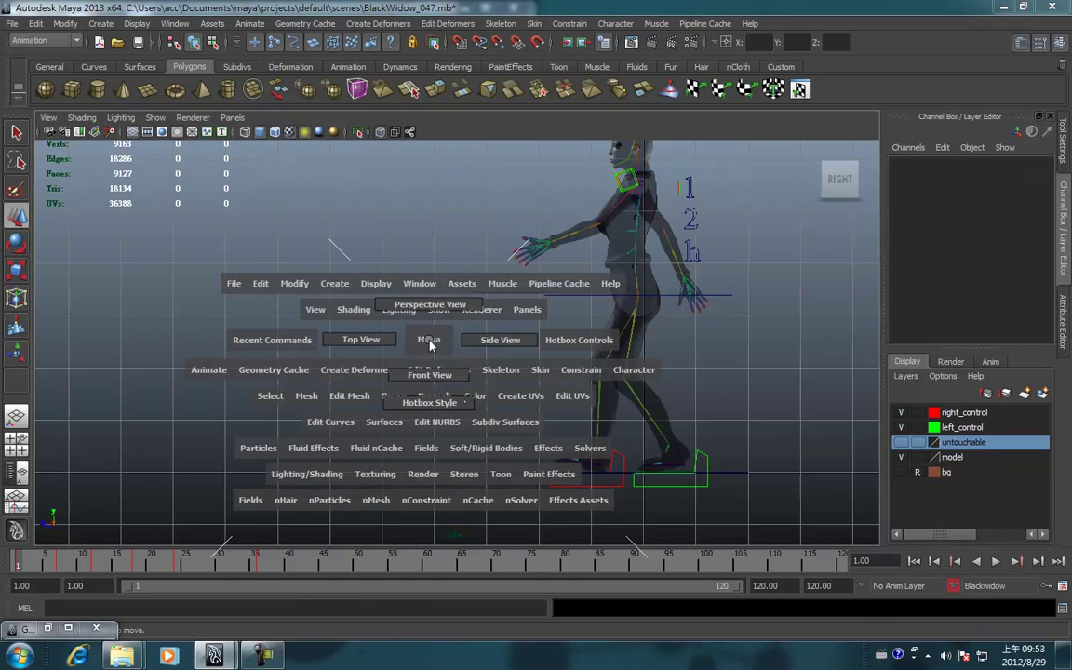
drag(431, 337, 429, 299)
mouse_move(622, 414)
alt+right_down()
mouse_move(319, 402)
mouse_move(384, 413)
alt+right_up()
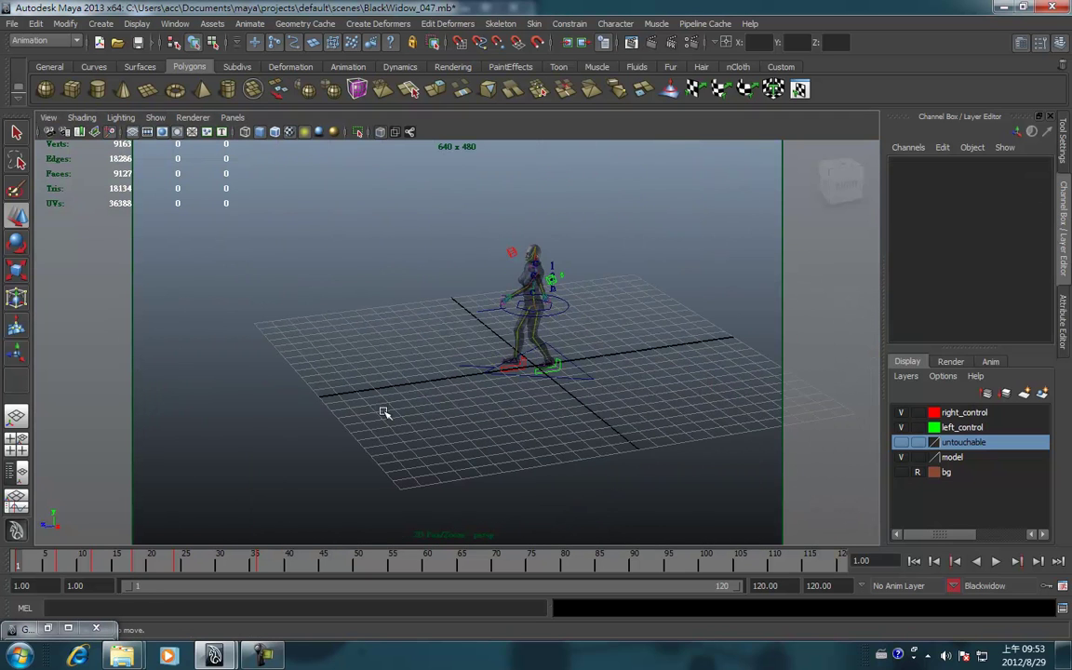
drag(128, 569, 248, 567)
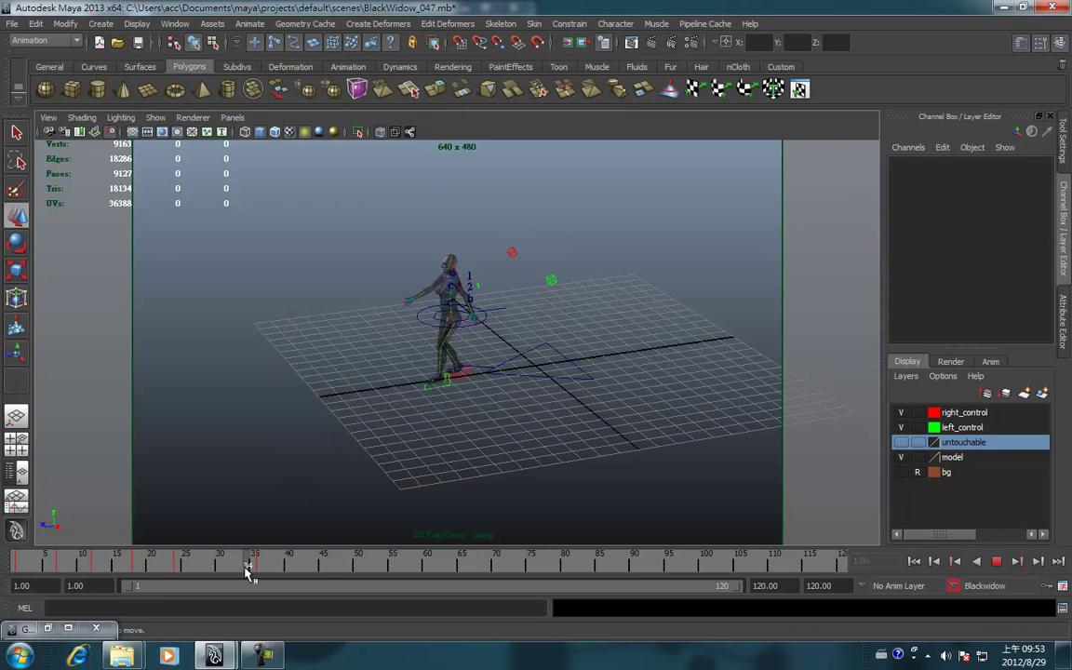
- Turn on High Quality Rendering and play the walk cycle, orbiting the camera between plays
click(195, 117)
click(198, 153)
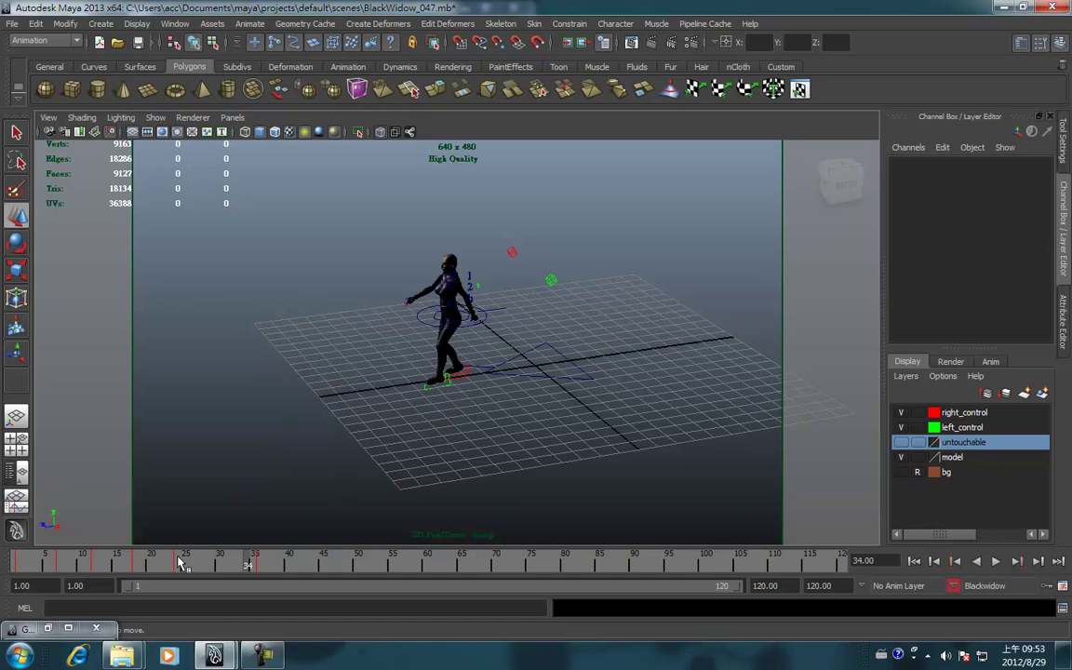
key(alt+v)
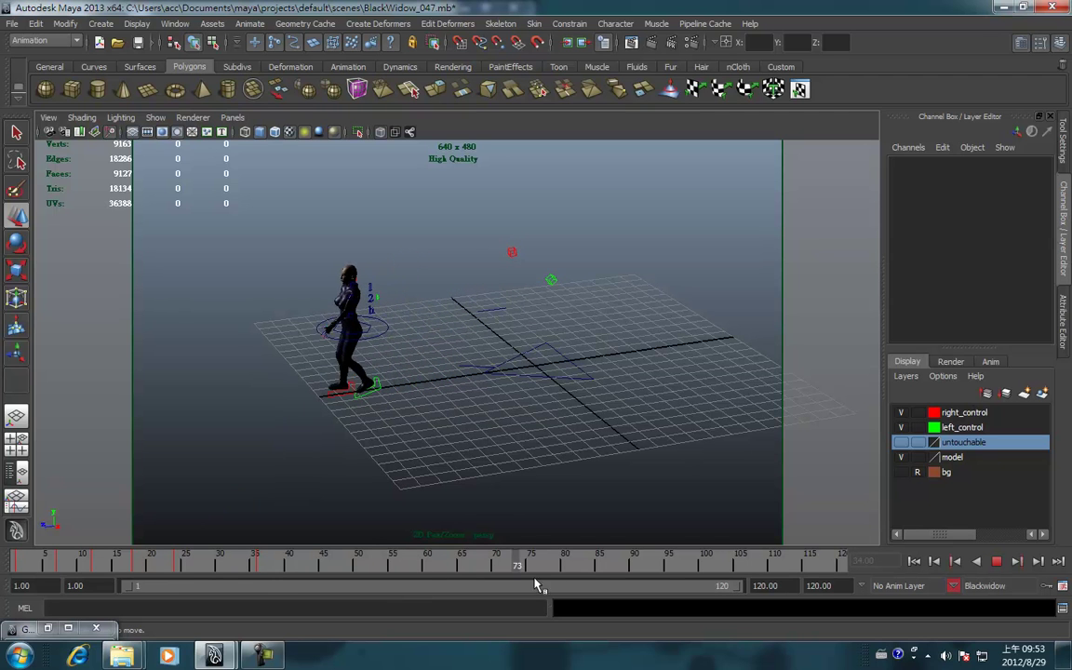
key(alt+v)
alt+drag(436, 454, 665, 555)
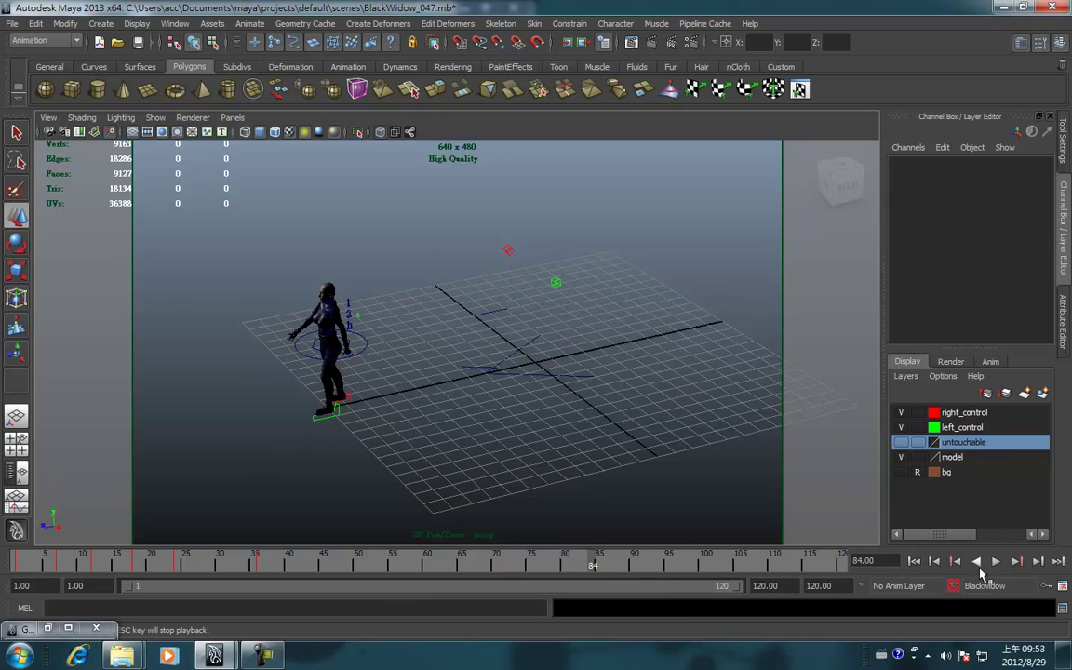
click(995, 562)
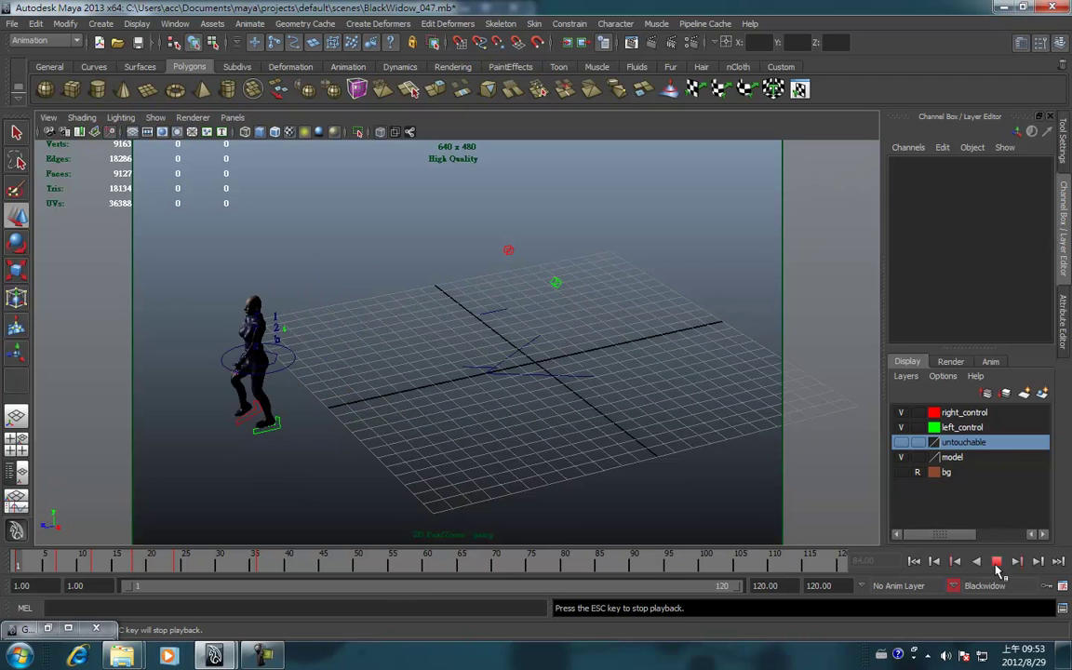
key(space)
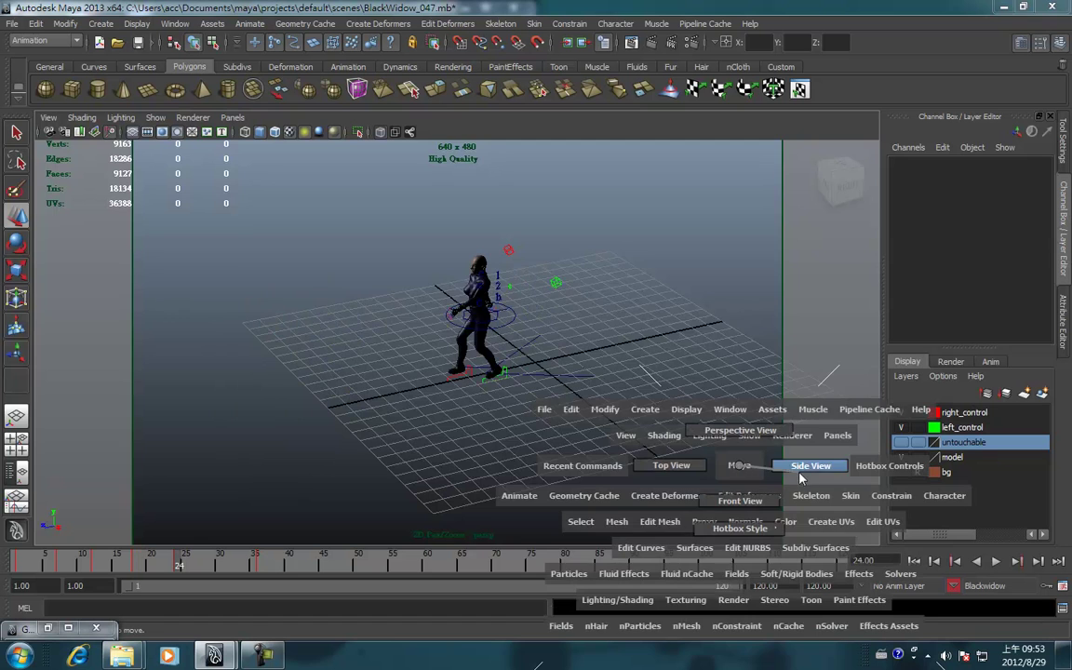
- Replay the walk from the side view and scrub it from frame 9 to 19
drag(742, 462, 811, 462)
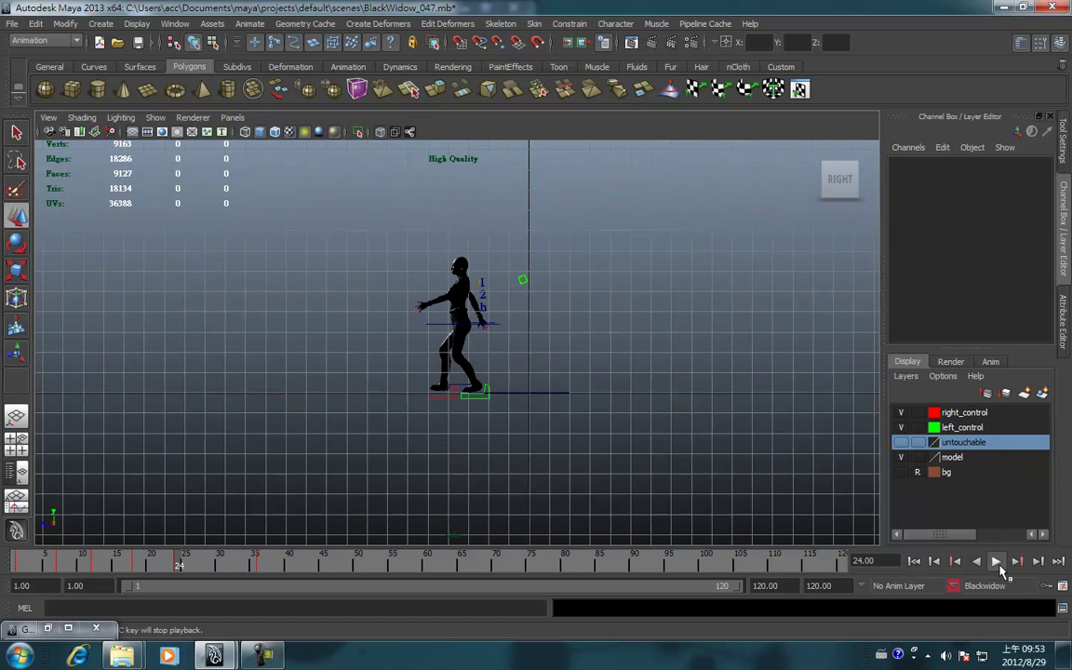
click(996, 562)
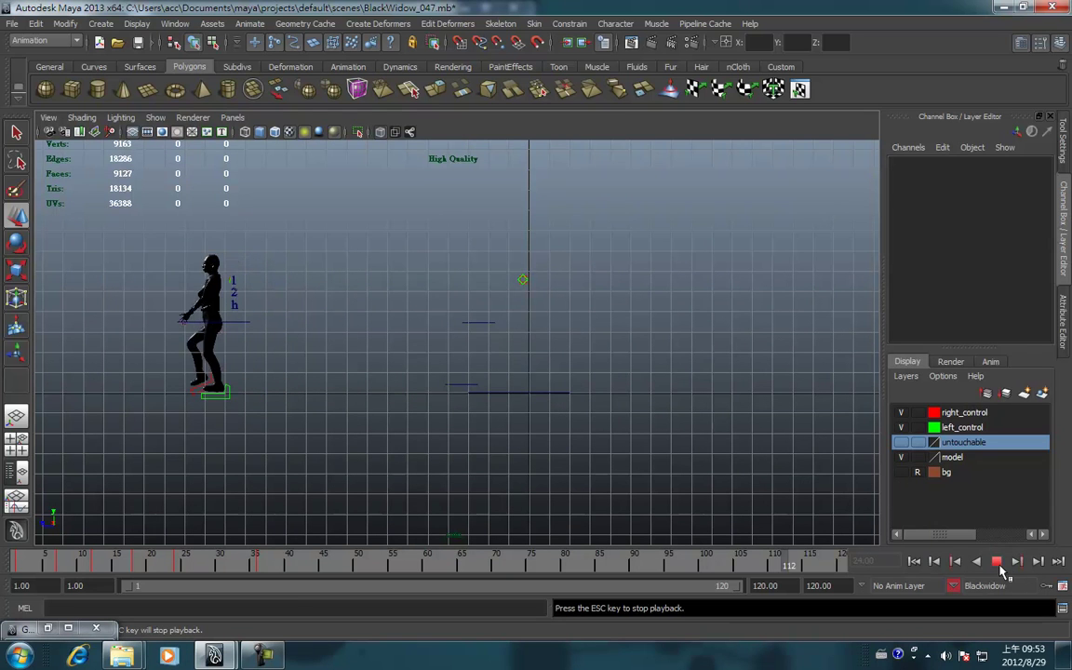
key(Escape)
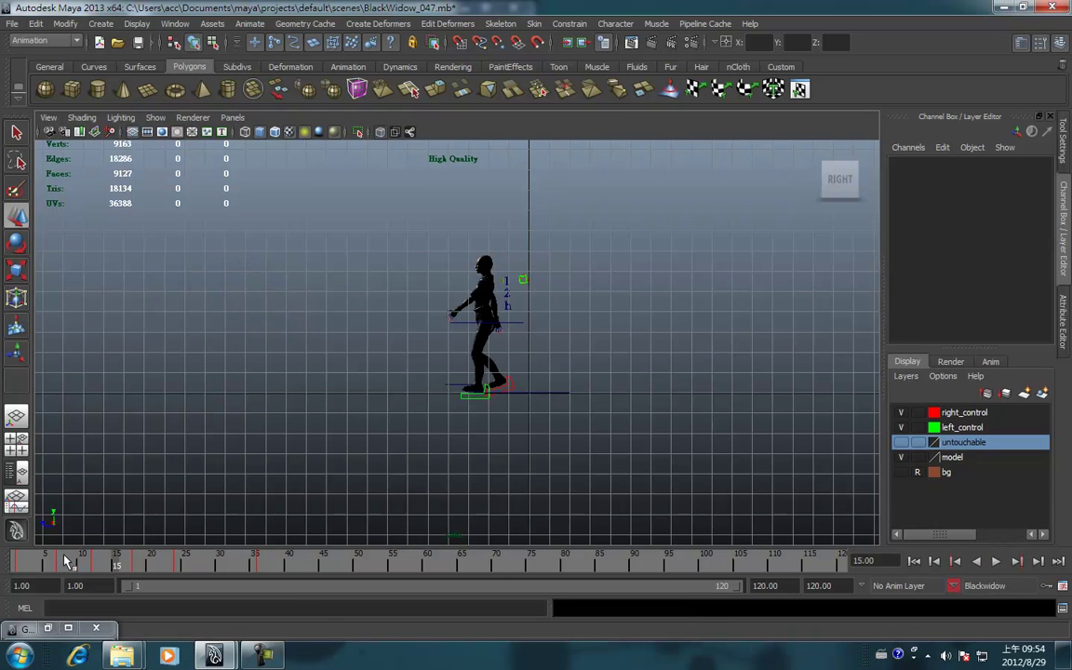
key(alt+v)
mouse_move(78, 568)
mouse_down()
mouse_move(362, 602)
mouse_move(330, 600)
mouse_move(345, 601)
mouse_up()
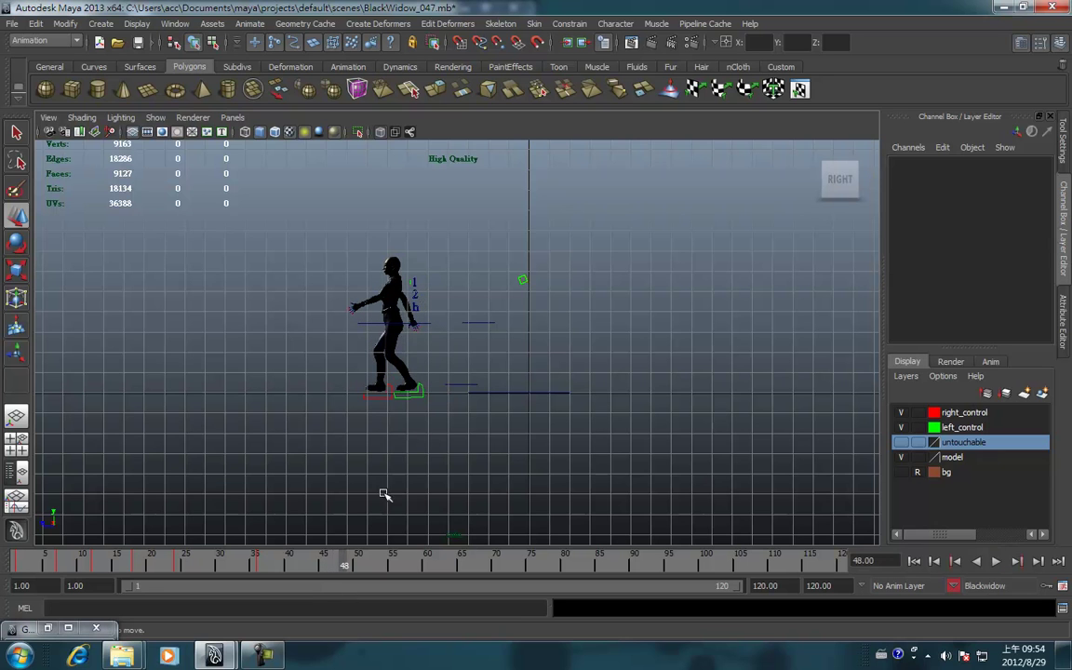
- Select left_foot_control, restore the Graph Editor, and scrub the walk to frame 39
click(415, 398)
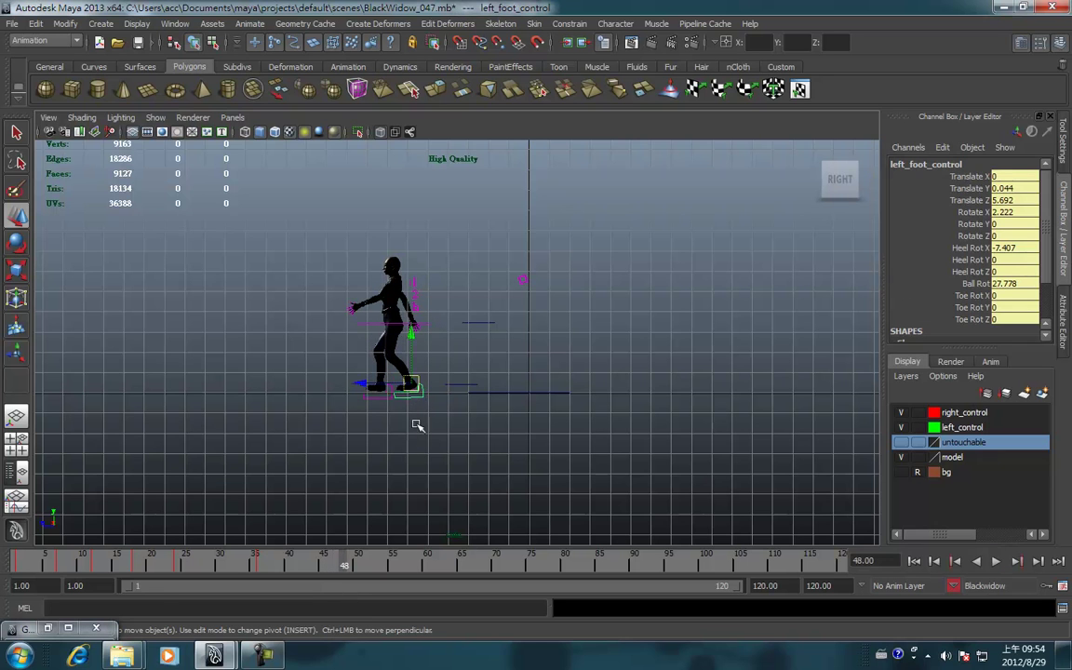
click(47, 628)
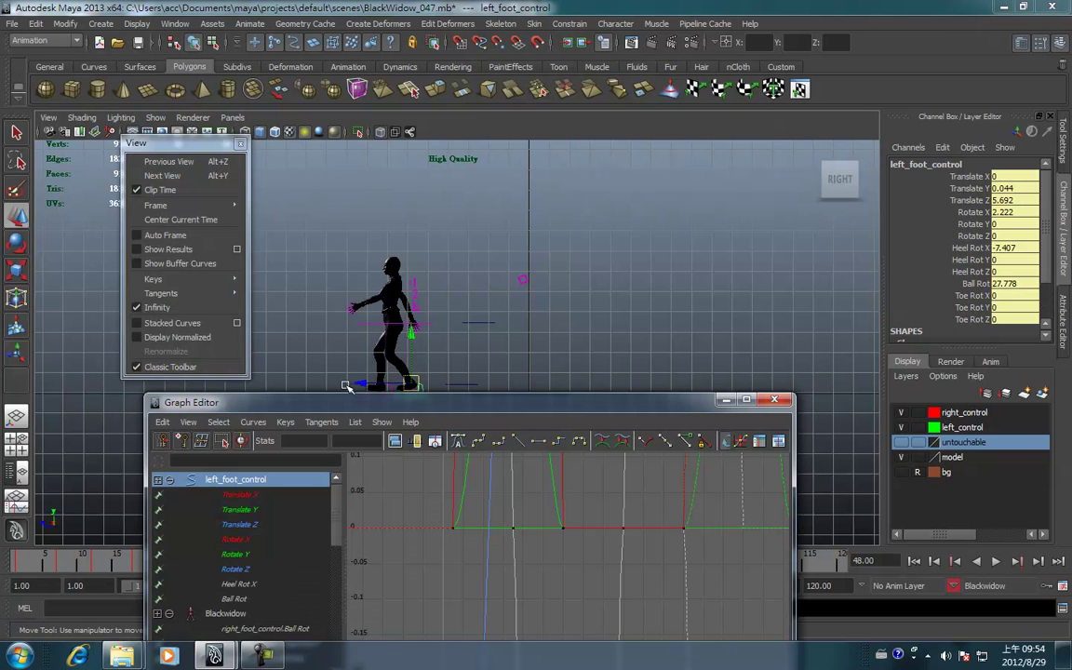
drag(348, 407, 911, 185)
mouse_move(344, 570)
mouse_down()
mouse_move(285, 575)
mouse_move(363, 593)
mouse_move(305, 593)
mouse_move(390, 614)
mouse_move(437, 605)
mouse_move(299, 591)
mouse_move(413, 607)
mouse_up()
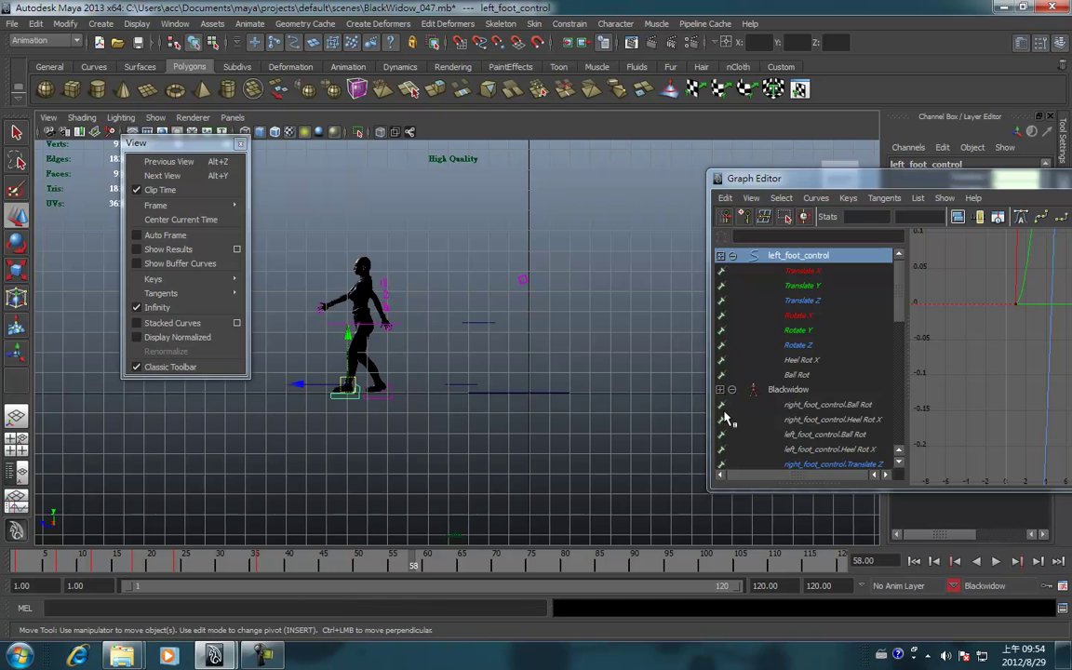
scroll(884, 344, down, 2)
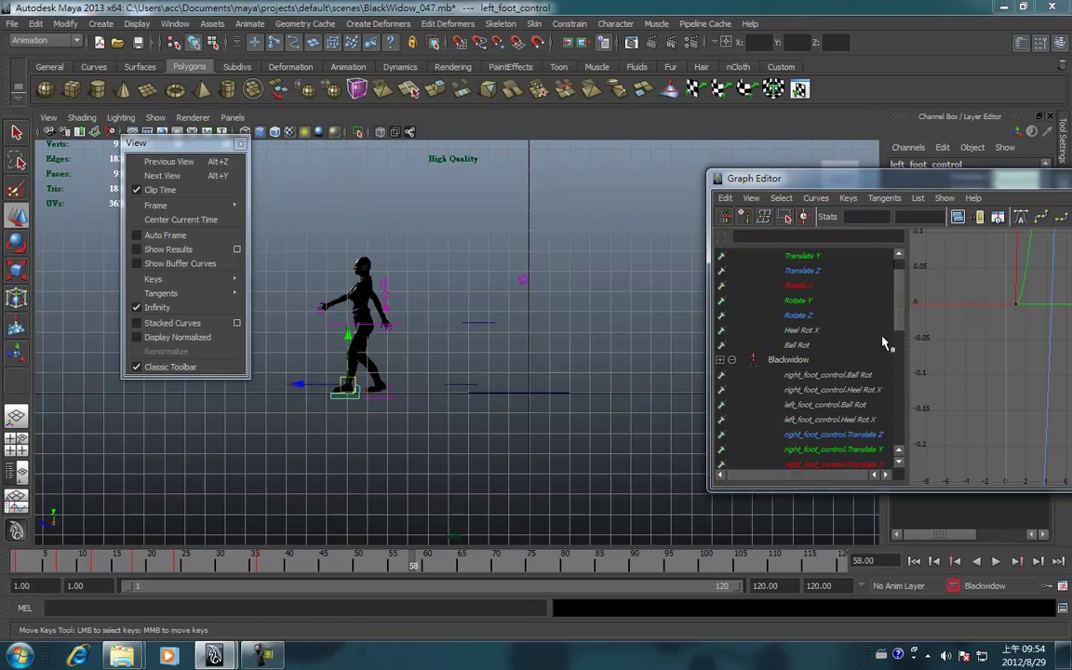
- Reselect the left foot control and isolate its Heel Rot X curve in the Graph Editor
drag(745, 179, 680, 404)
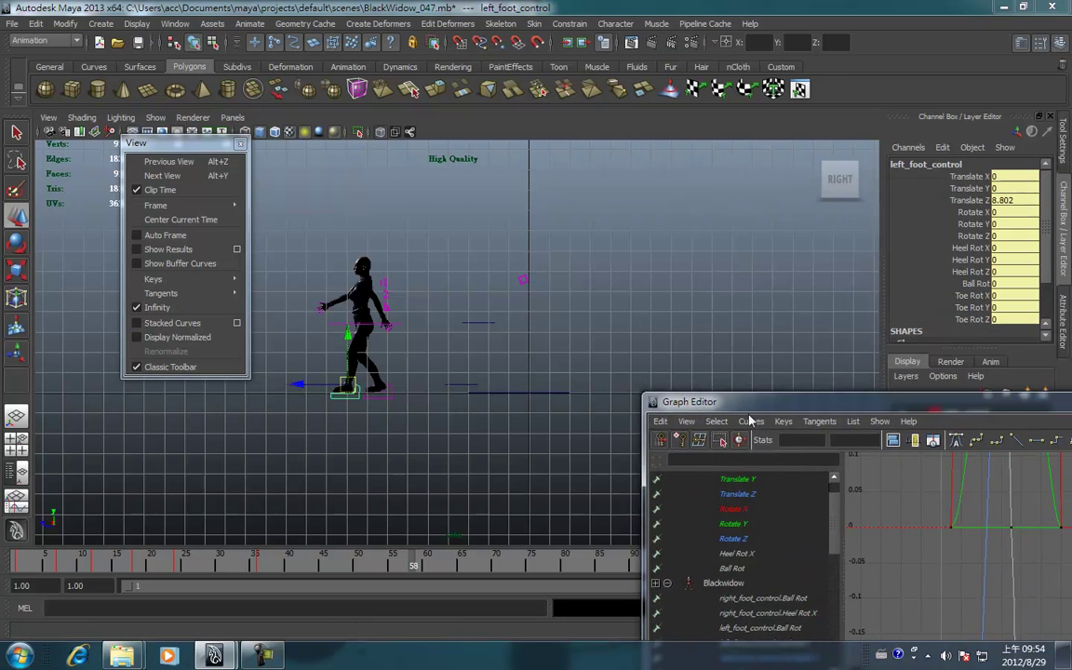
click(443, 456)
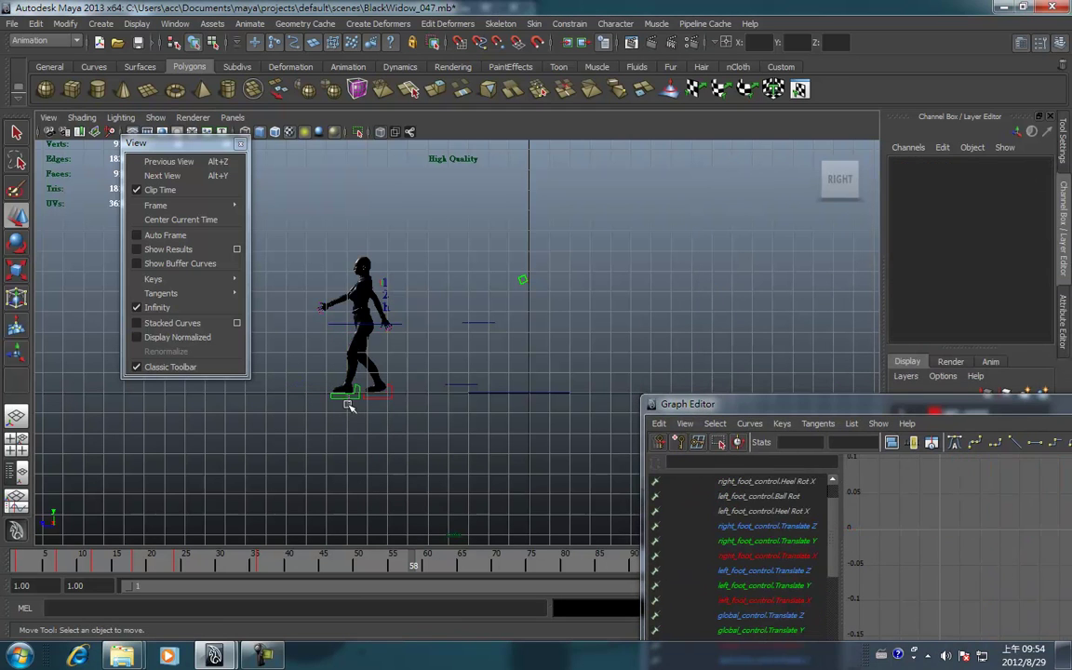
click(347, 402)
click(758, 557)
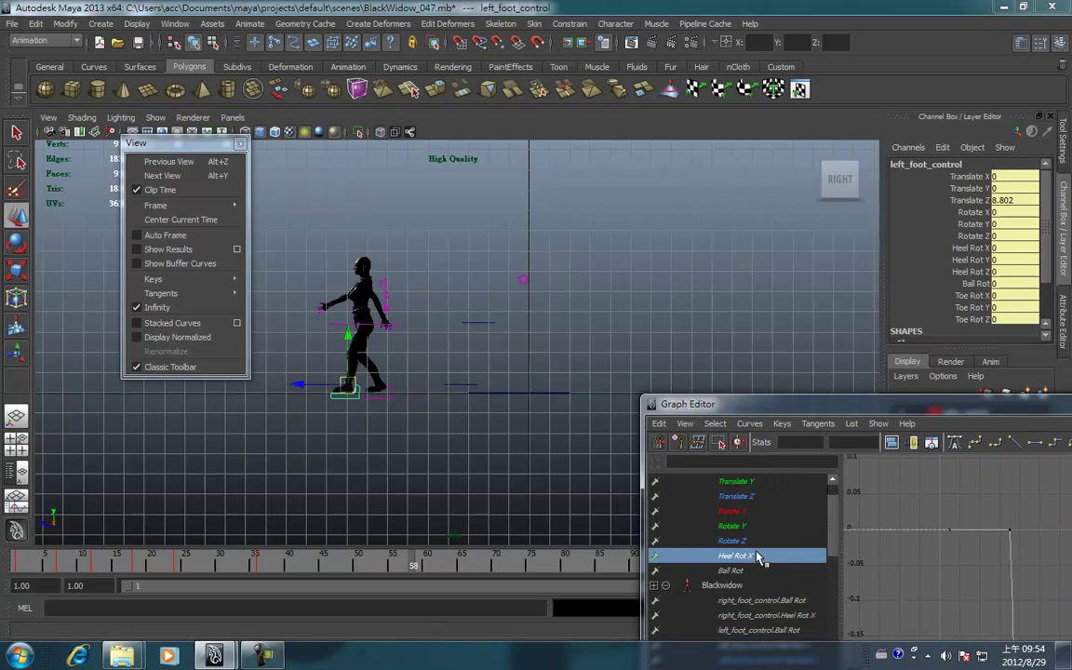
mouse_move(707, 404)
mouse_down()
mouse_move(512, 232)
mouse_move(426, 176)
mouse_up()
- Frame and enlarge the repeating Heel Rot X curve in the Graph Editor
key(a)
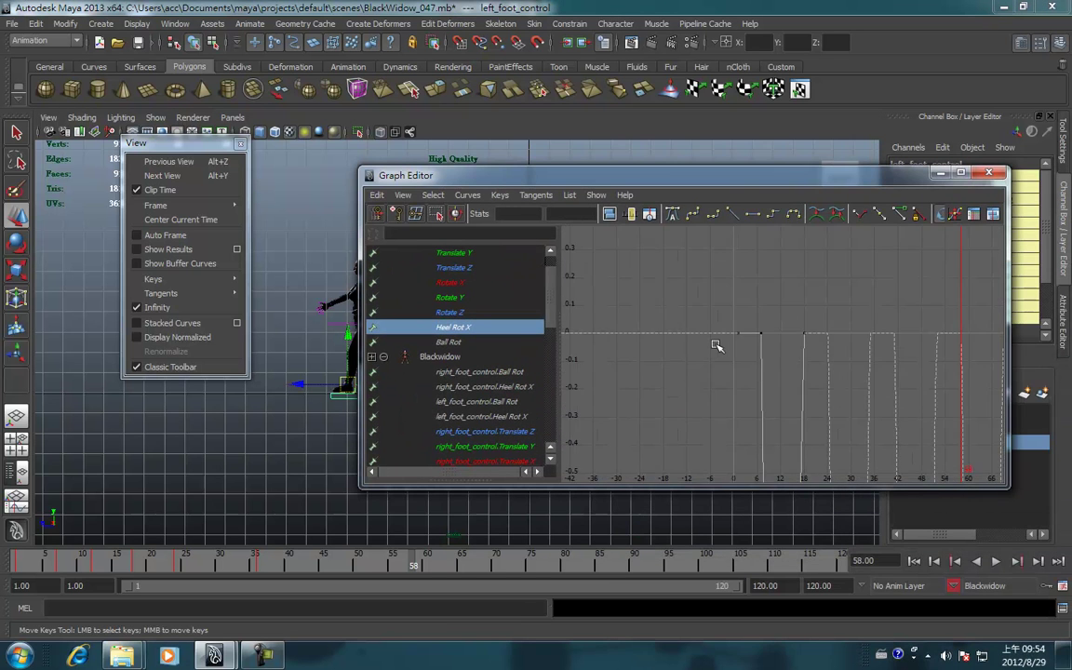
key(f)
mouse_move(806, 364)
alt+right_down()
mouse_move(720, 384)
mouse_move(610, 276)
alt+right_up()
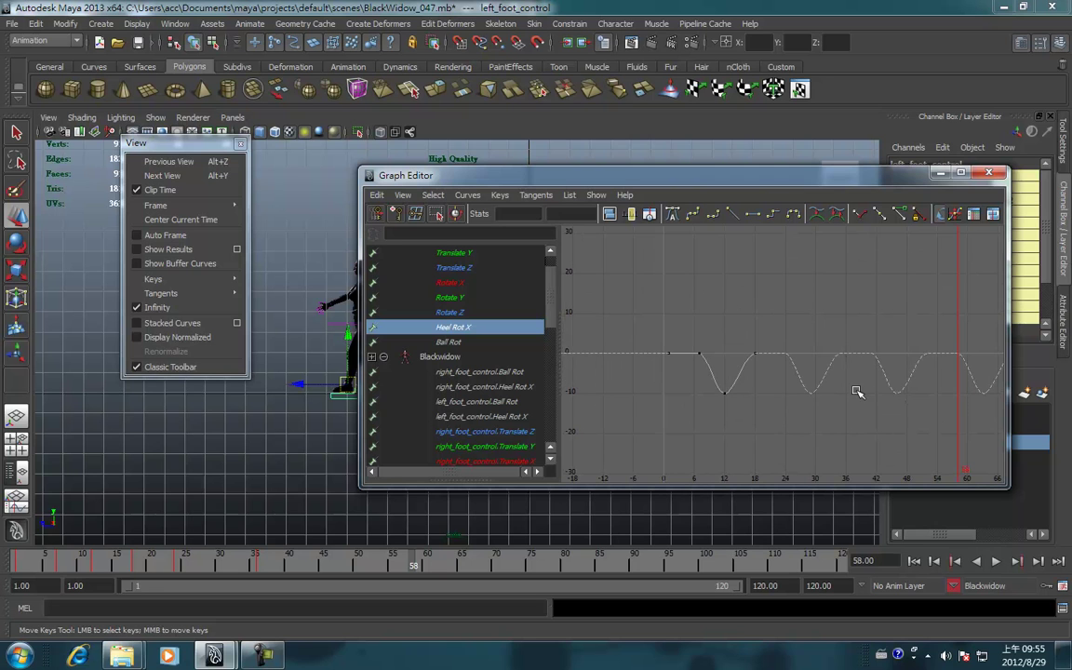
drag(646, 175, 750, 157)
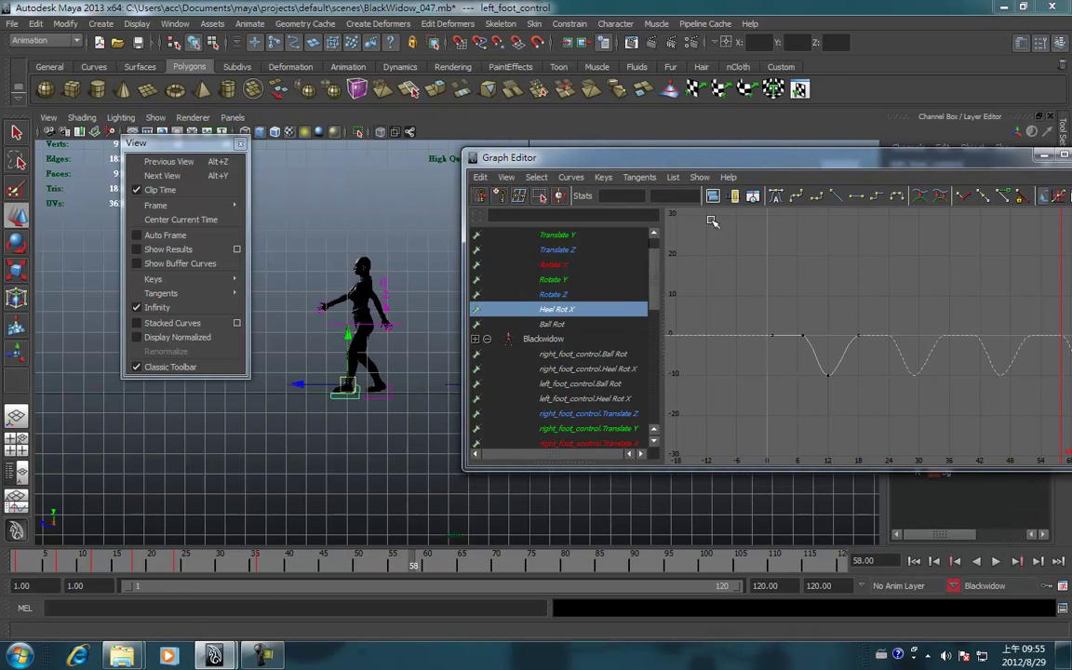
- Replay the walk and scrub frames 1 to 9 while watching the cycling Heel Rot X curve
drag(90, 565, 60, 568)
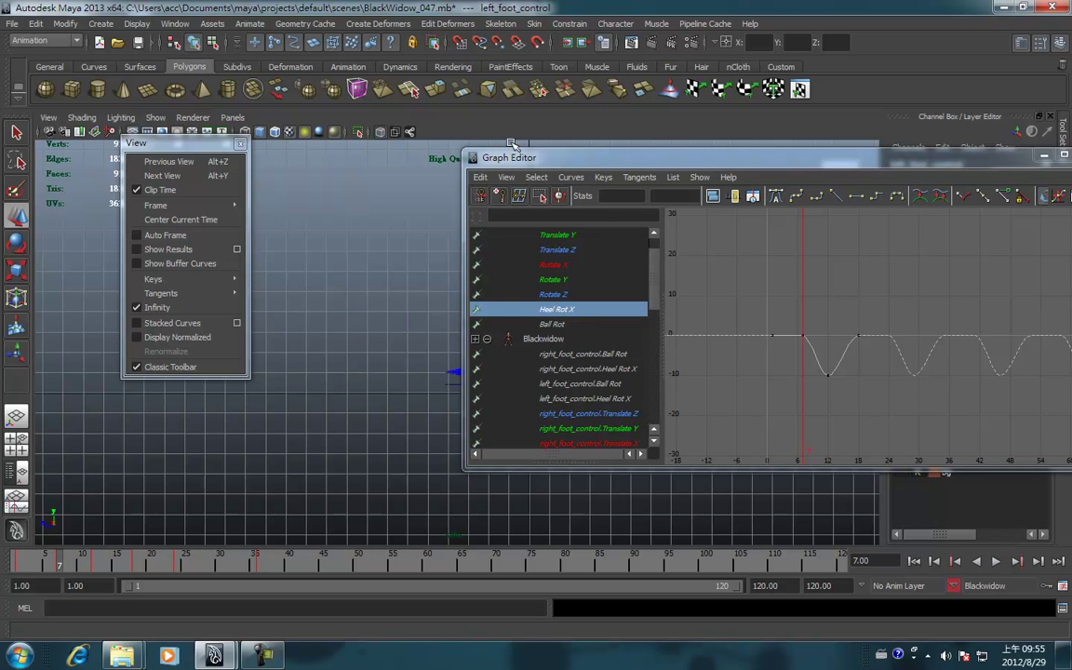
drag(558, 157, 756, 186)
key(alt+v)
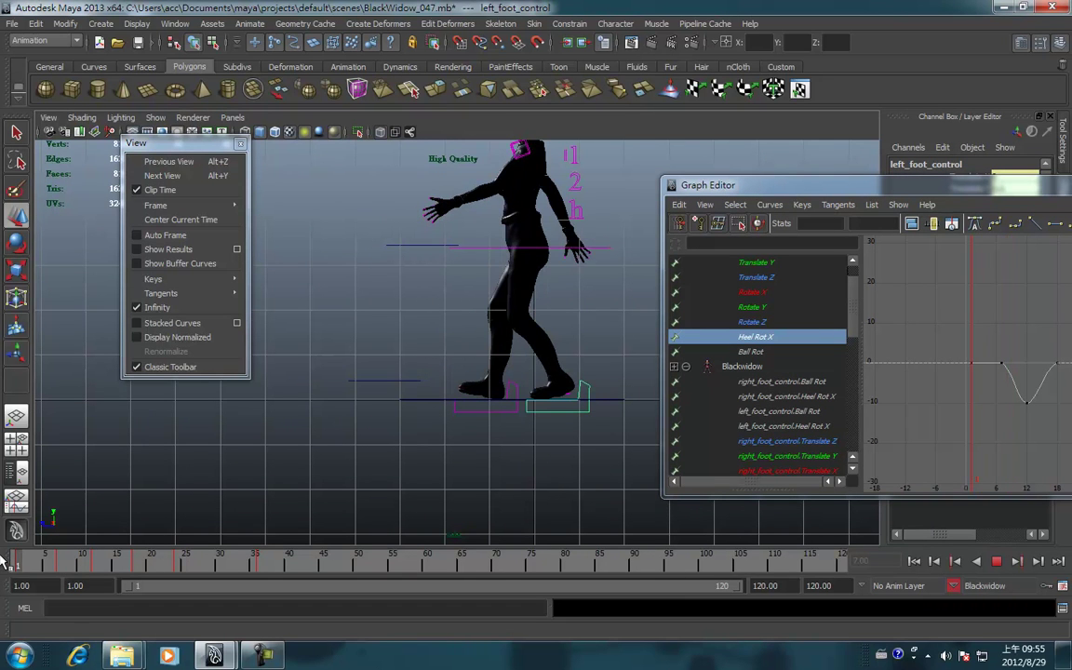
drag(4, 563, 181, 577)
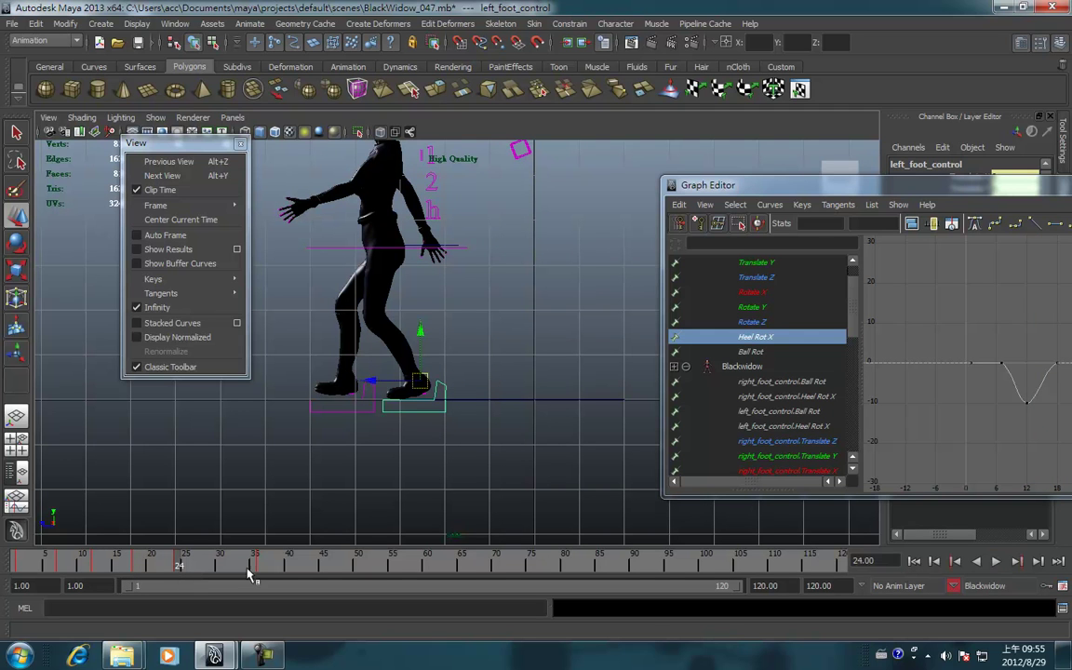
mouse_move(988, 191)
mouse_down()
mouse_move(765, 158)
mouse_move(836, 171)
mouse_up()
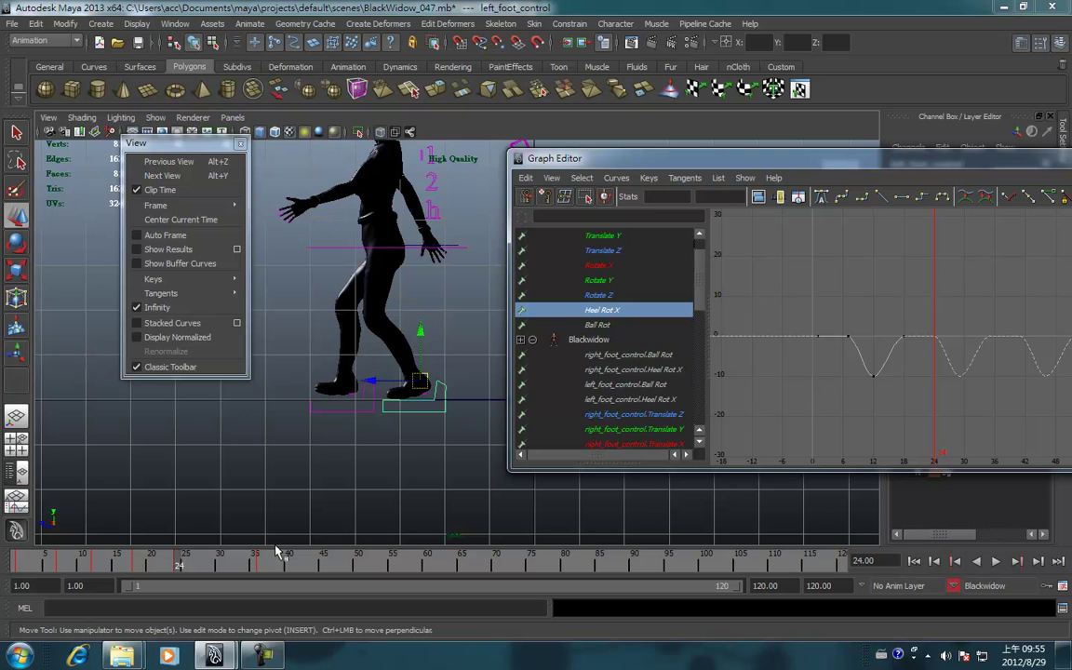
key(alt+v)
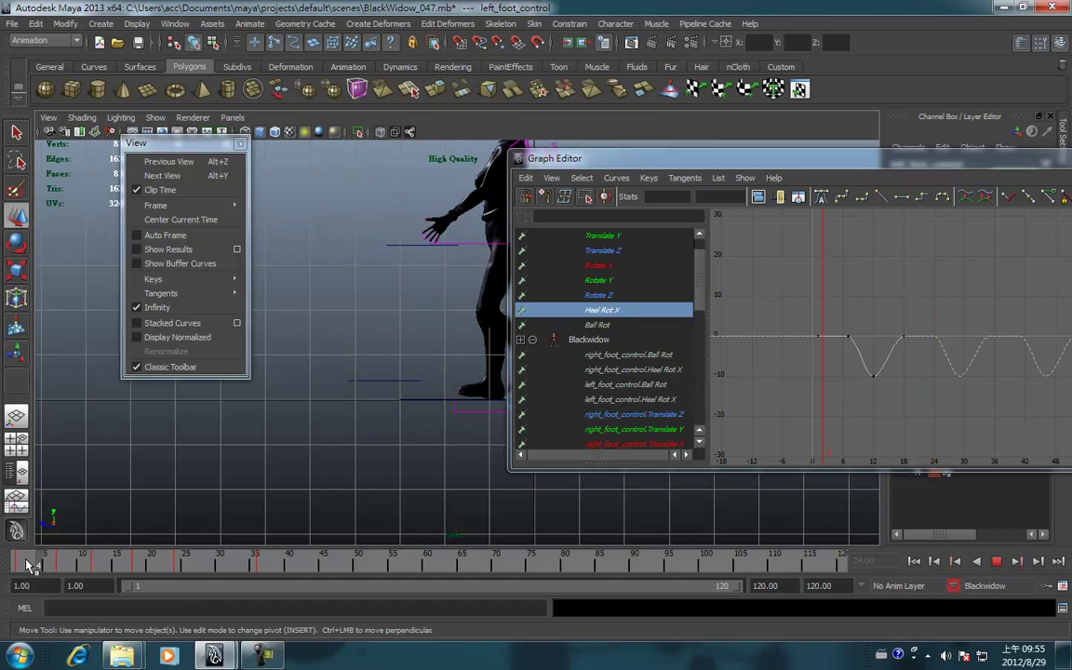
- Stop playback, step through frames 22 to 35, and reposition the Graph Editor
drag(684, 158, 800, 157)
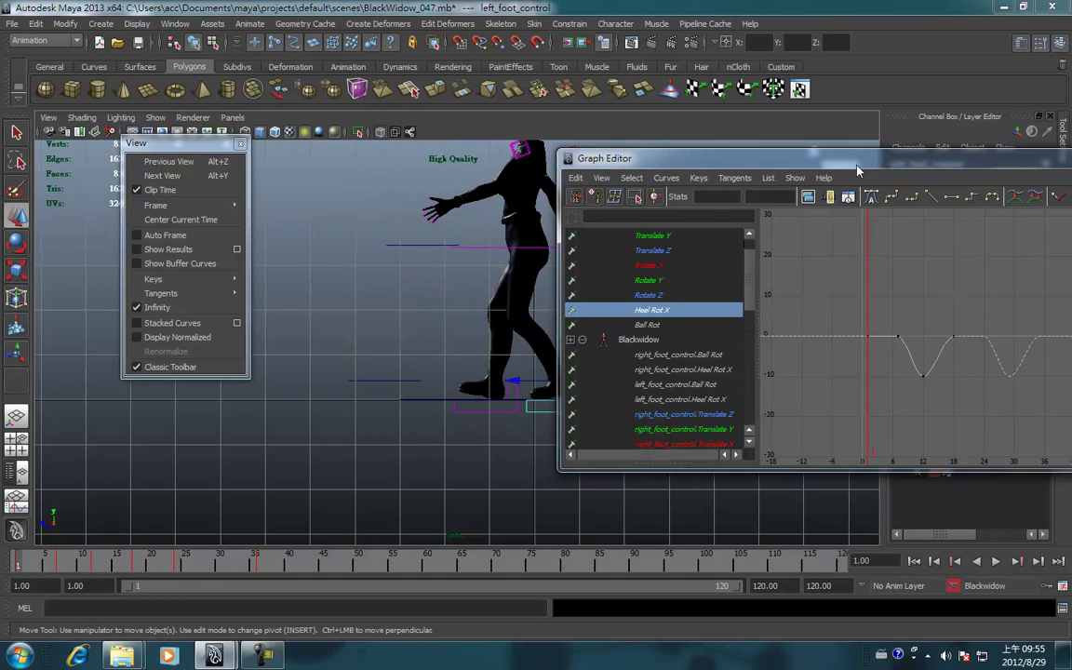
key(alt+v)
key(alt+v)
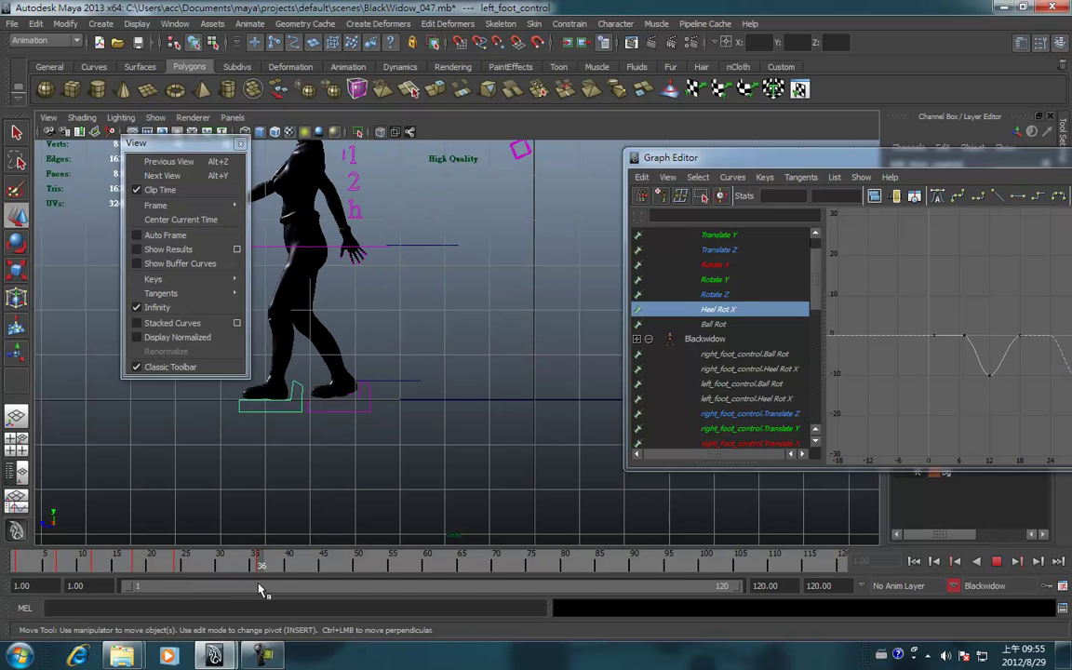
mouse_move(261, 589)
mouse_down()
mouse_move(4, 575)
mouse_move(181, 572)
mouse_up()
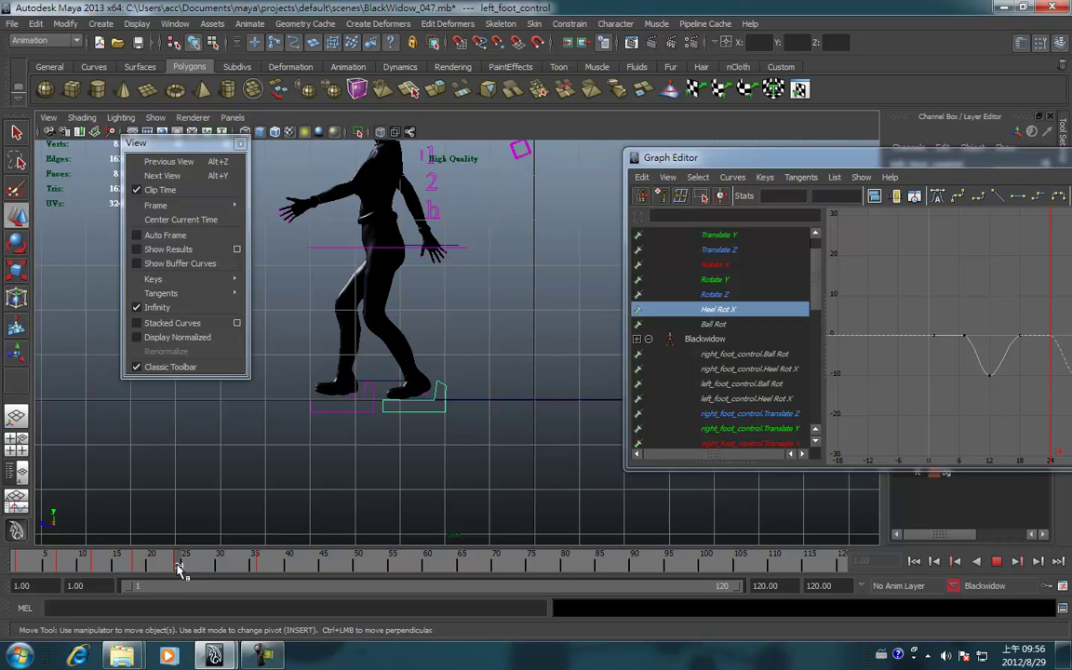
drag(180, 569, 236, 572)
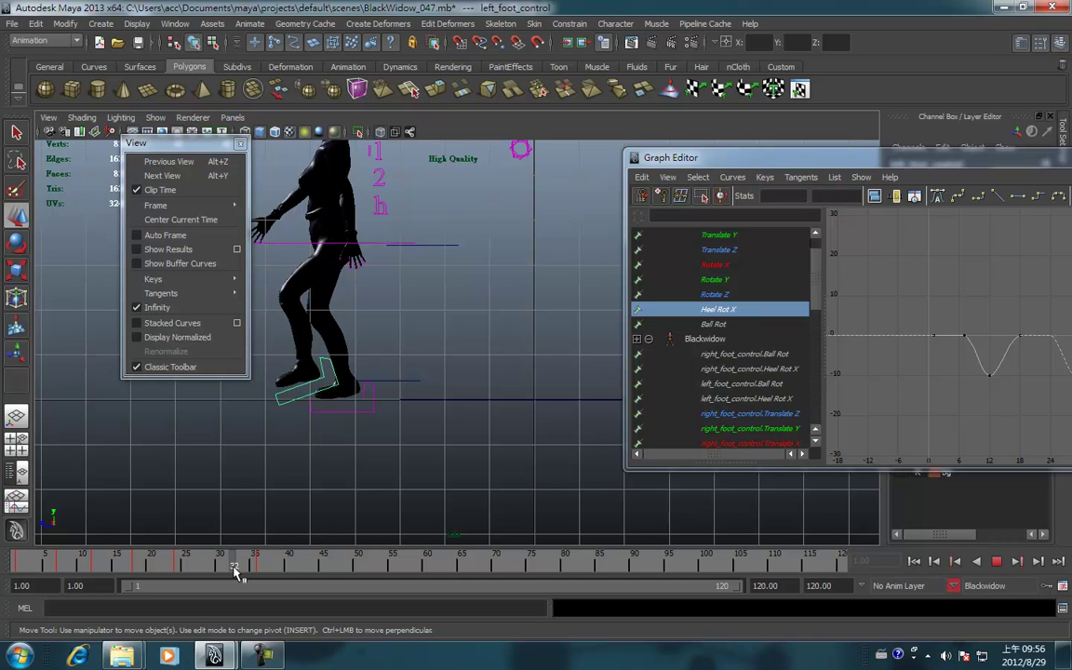
drag(238, 572, 261, 572)
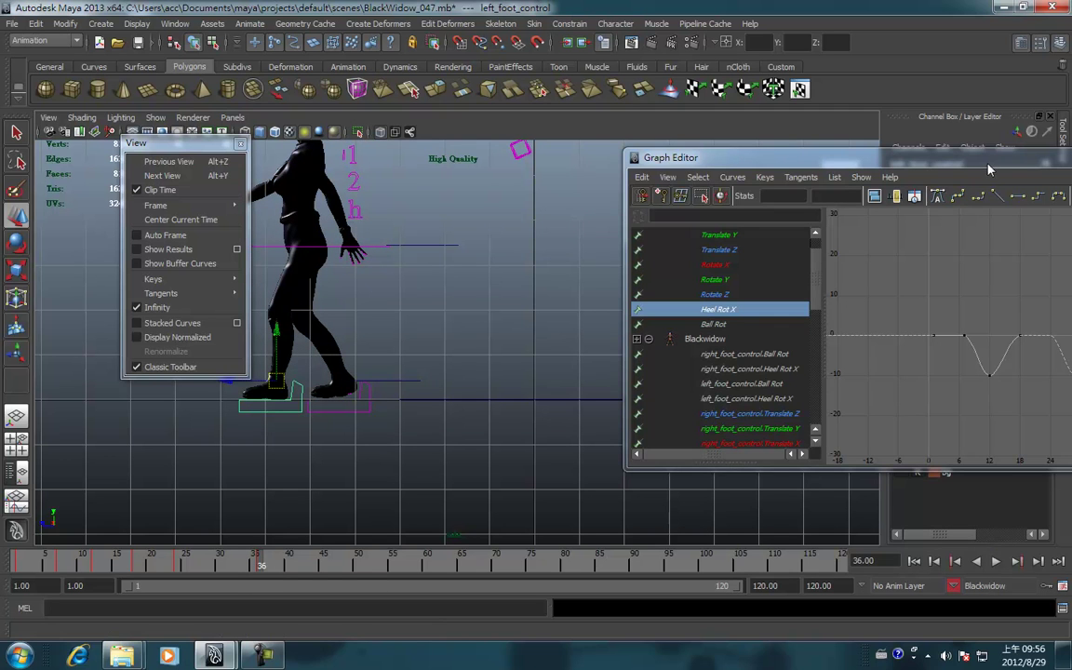
drag(989, 168, 769, 145)
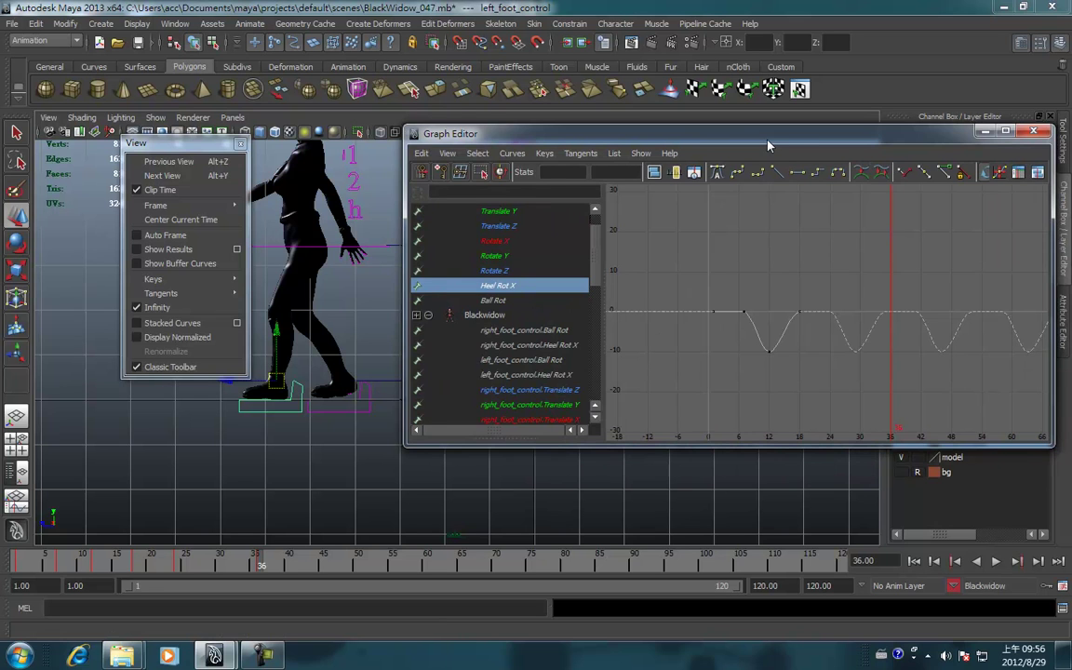
drag(769, 144, 815, 163)
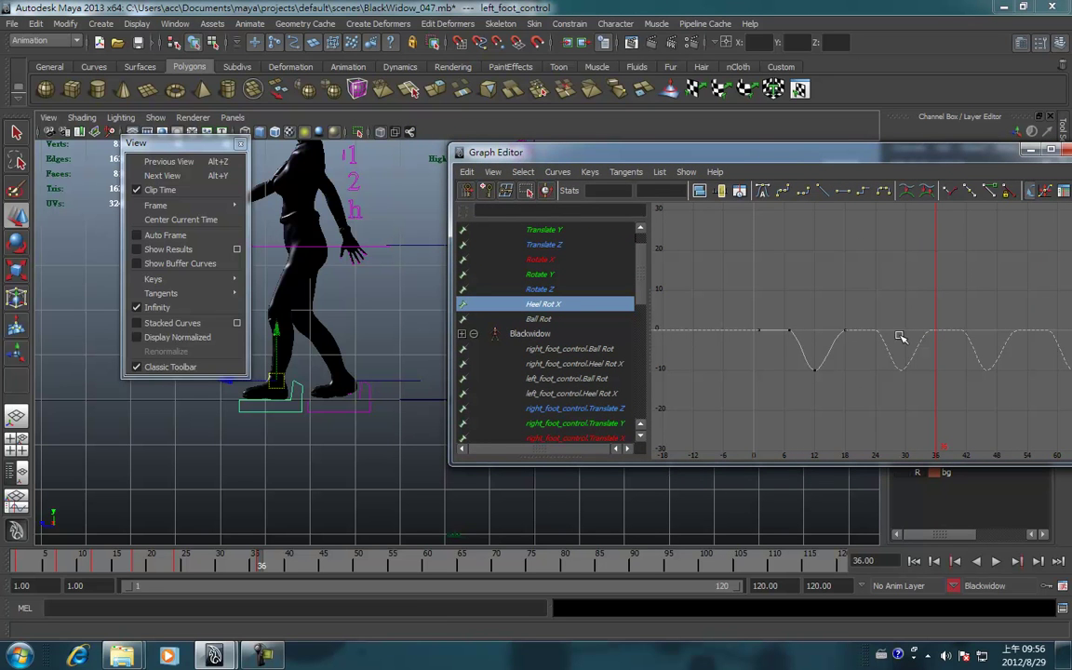
- Slide the first Heel Rot X key from frame 7 to frame 1, then return to frame 1
key(w)
drag(809, 311, 790, 347)
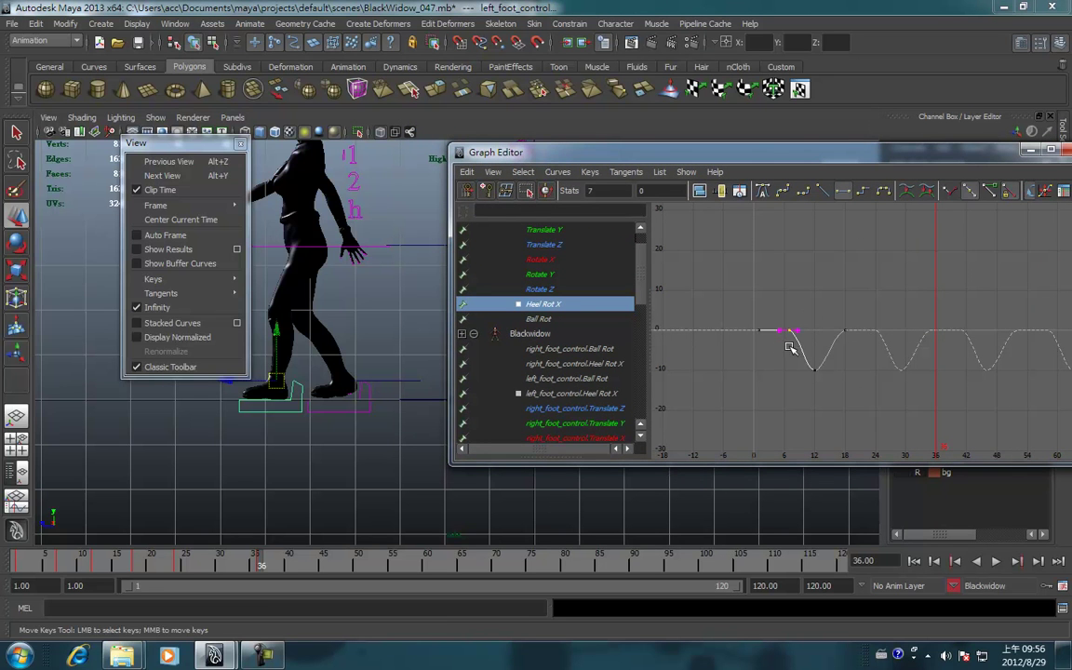
key(Delete)
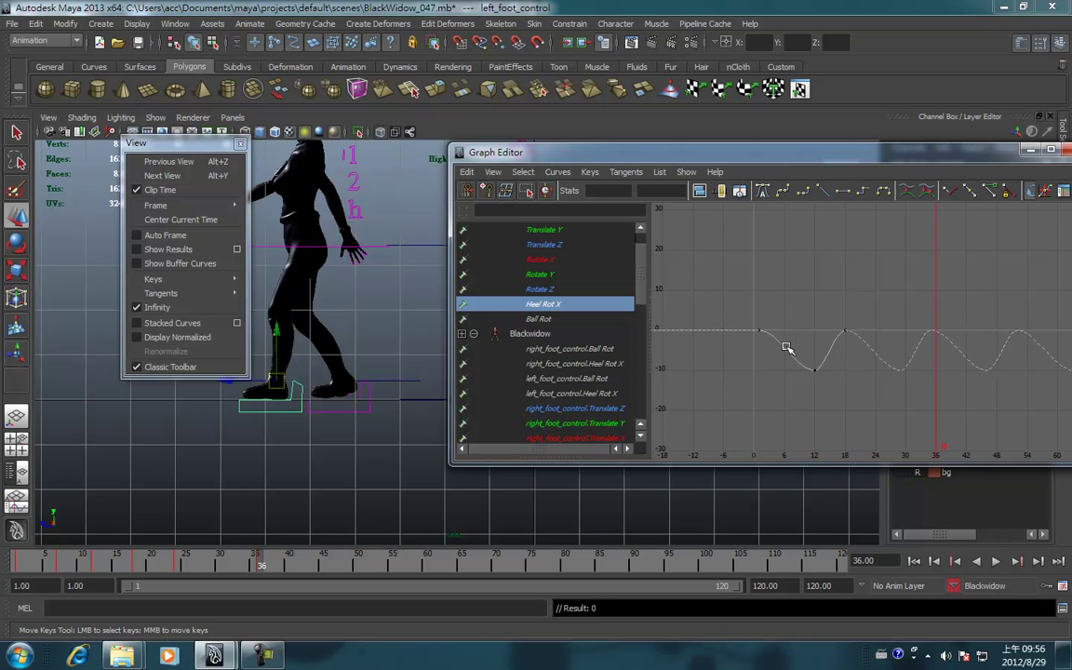
key(ctrl+z)
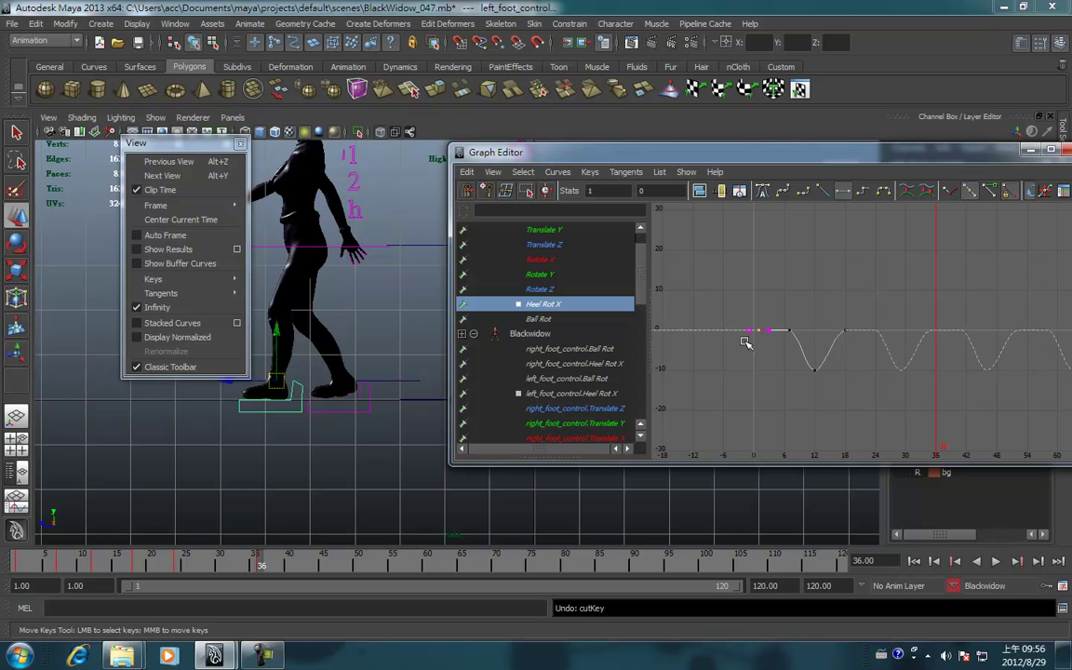
middle_drag(868, 352, 837, 352)
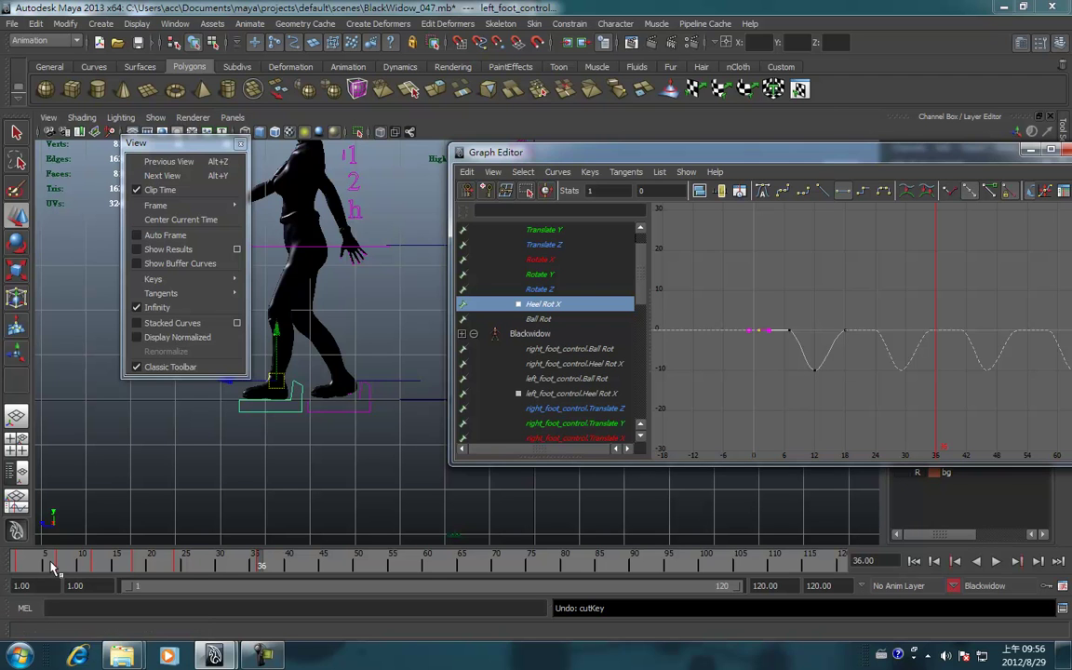
click(18, 560)
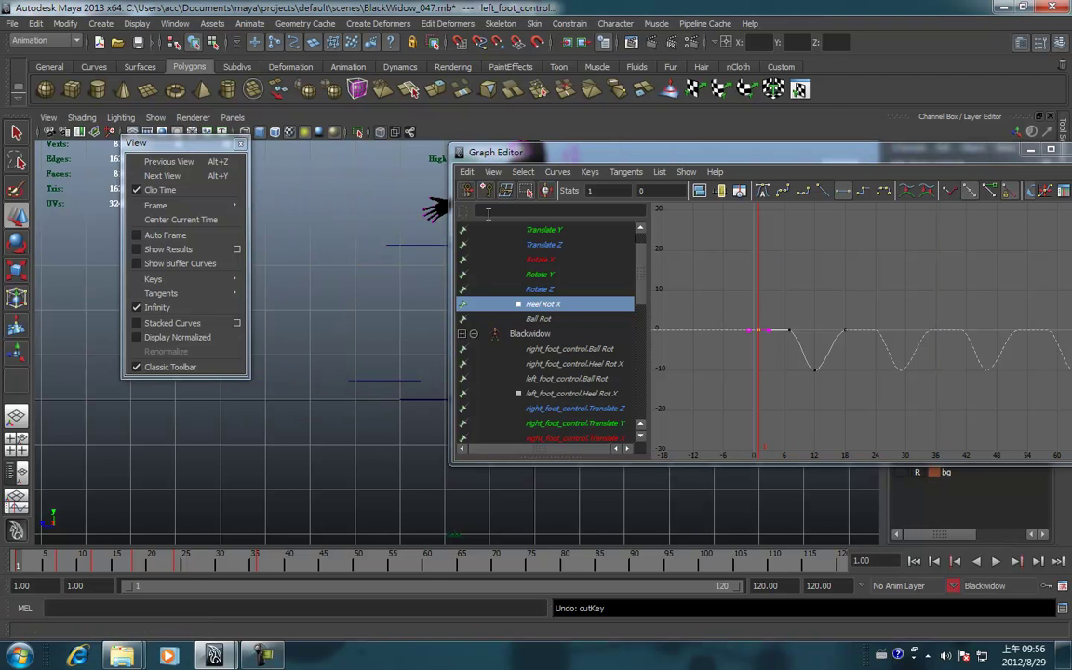
- Play and step through the walk from frame 7 to 25, then move the Graph Editor lower right
drag(521, 151, 706, 148)
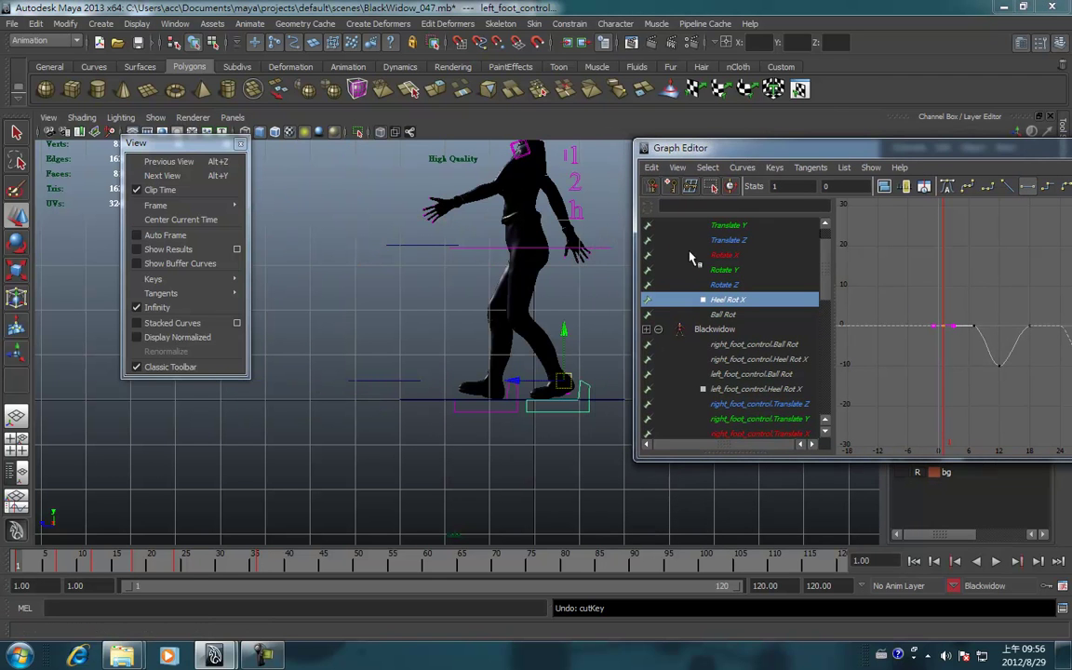
key(alt+v)
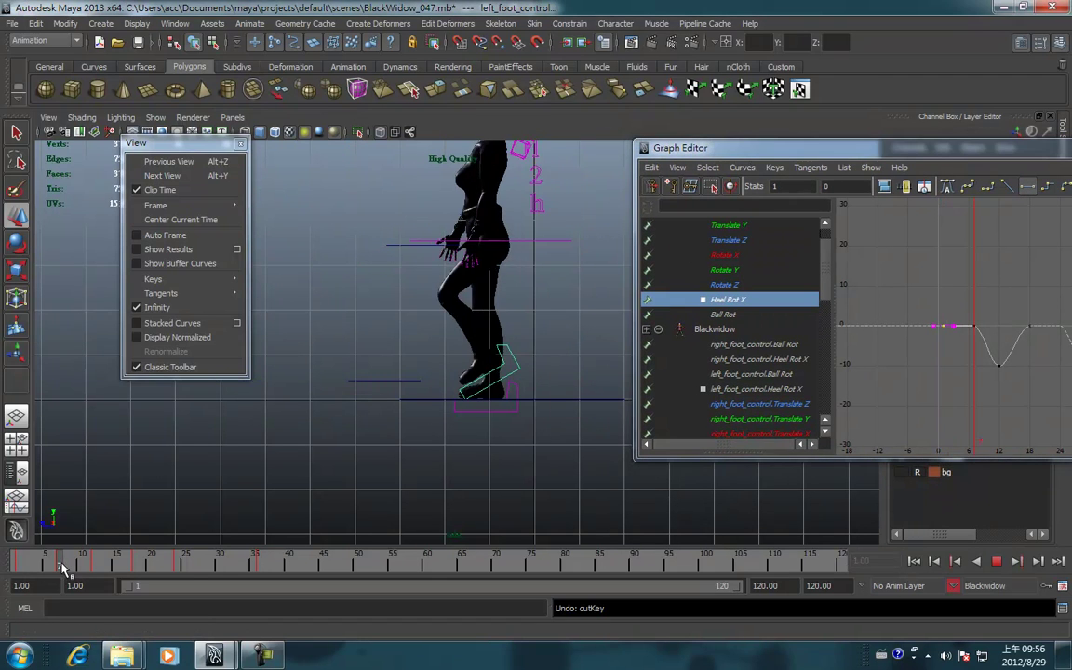
drag(65, 569, 97, 570)
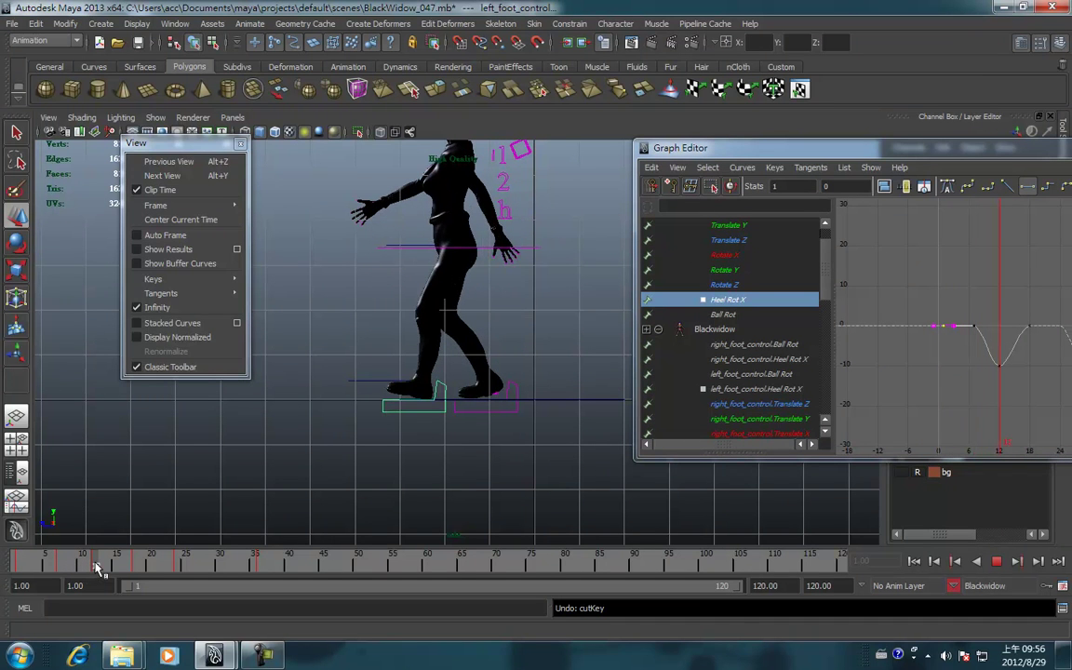
drag(98, 570, 182, 569)
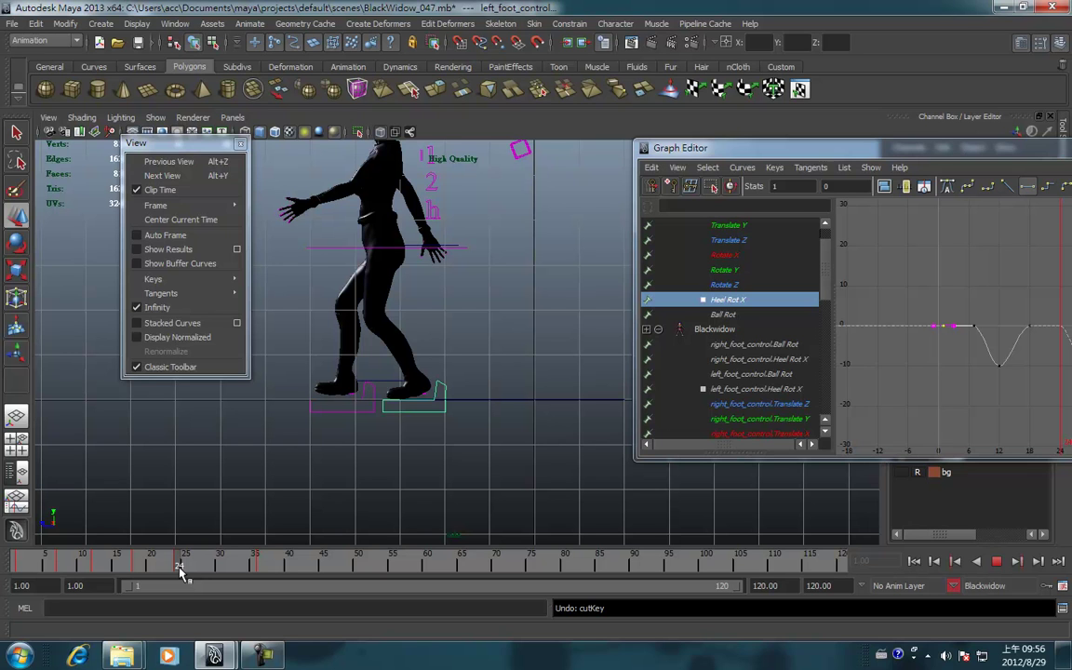
drag(183, 570, 183, 570)
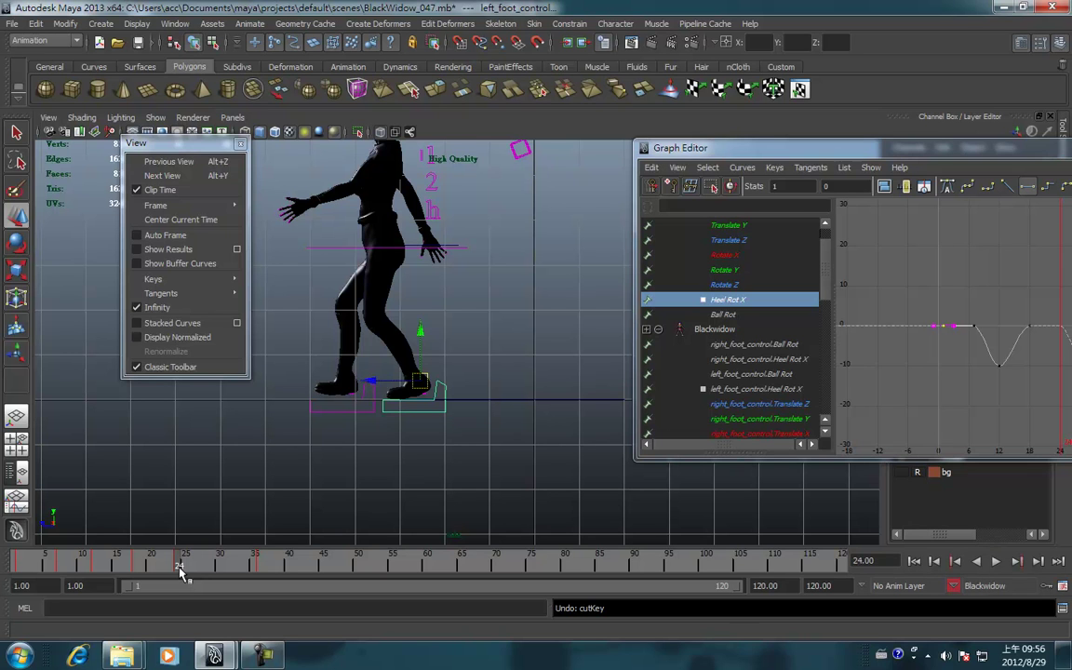
key(alt+v)
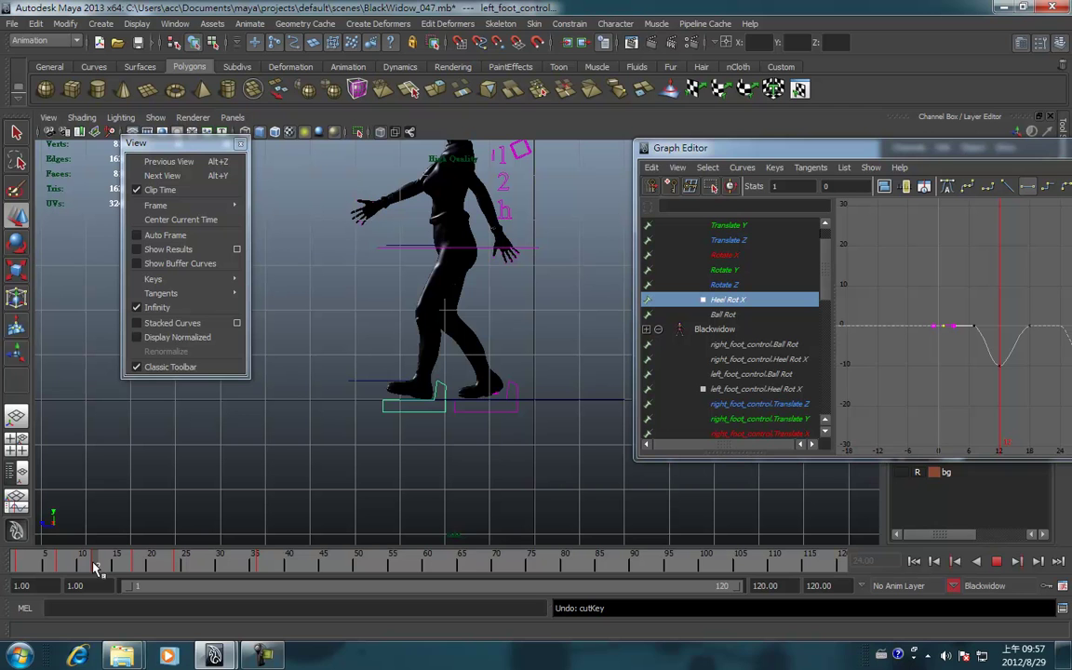
drag(97, 569, 263, 574)
mouse_move(919, 149)
mouse_down()
mouse_move(721, 139)
mouse_move(801, 445)
mouse_up()
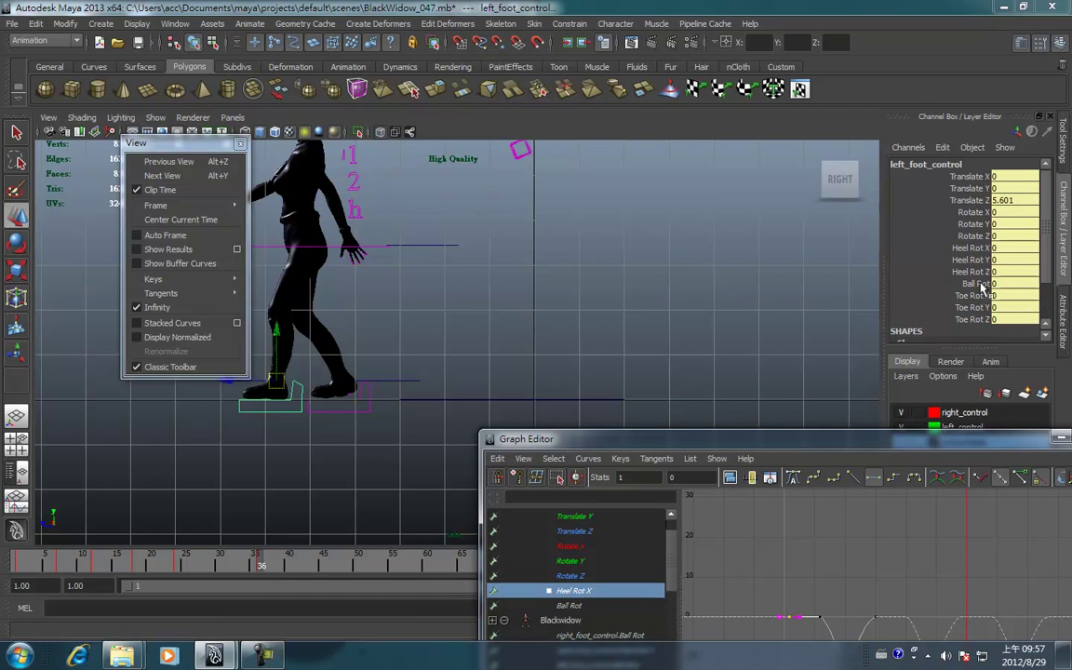
- Key left_foot_control's Heel Rot X at -10 on frame 36
click(973, 248)
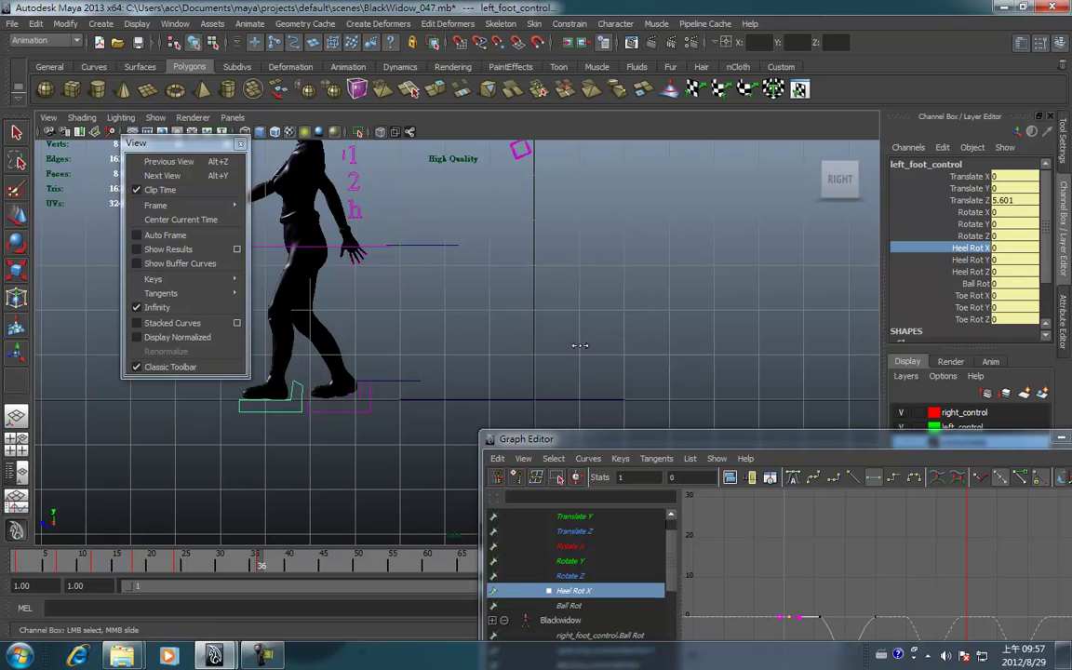
middle_drag(613, 340, 430, 358)
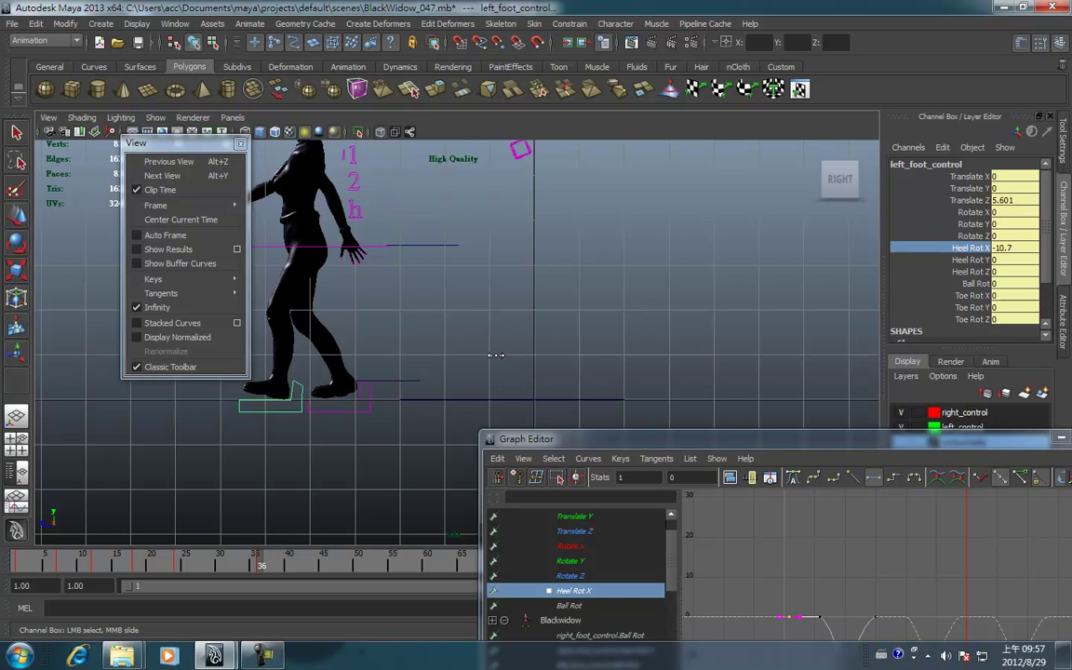
double_click(1016, 248)
text(-1)
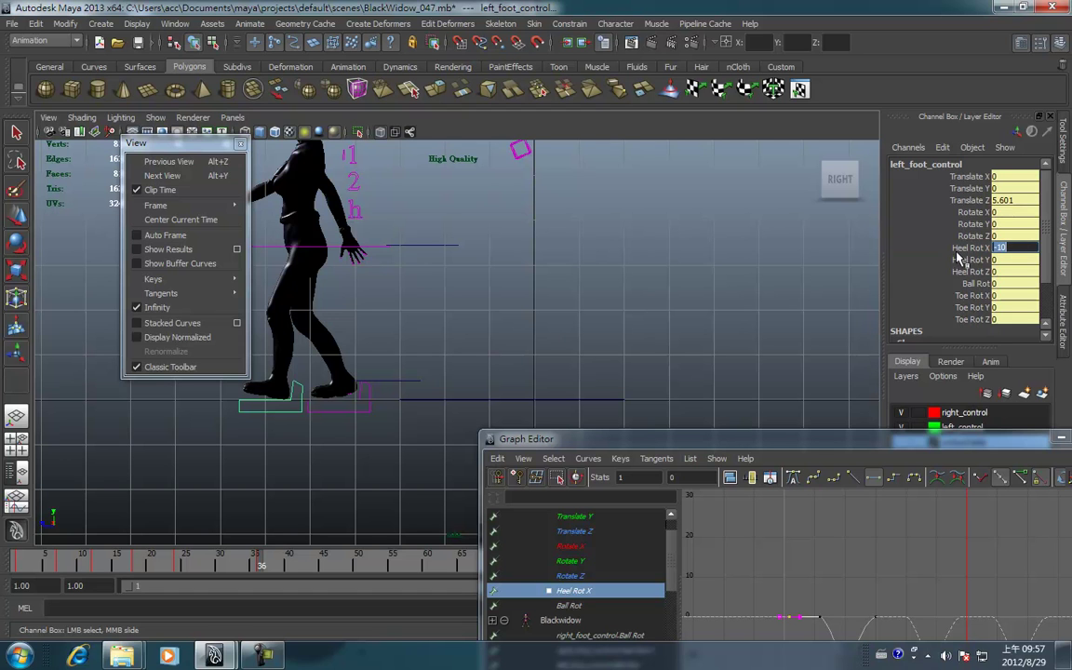
click(968, 248)
right_click(931, 251)
click(970, 276)
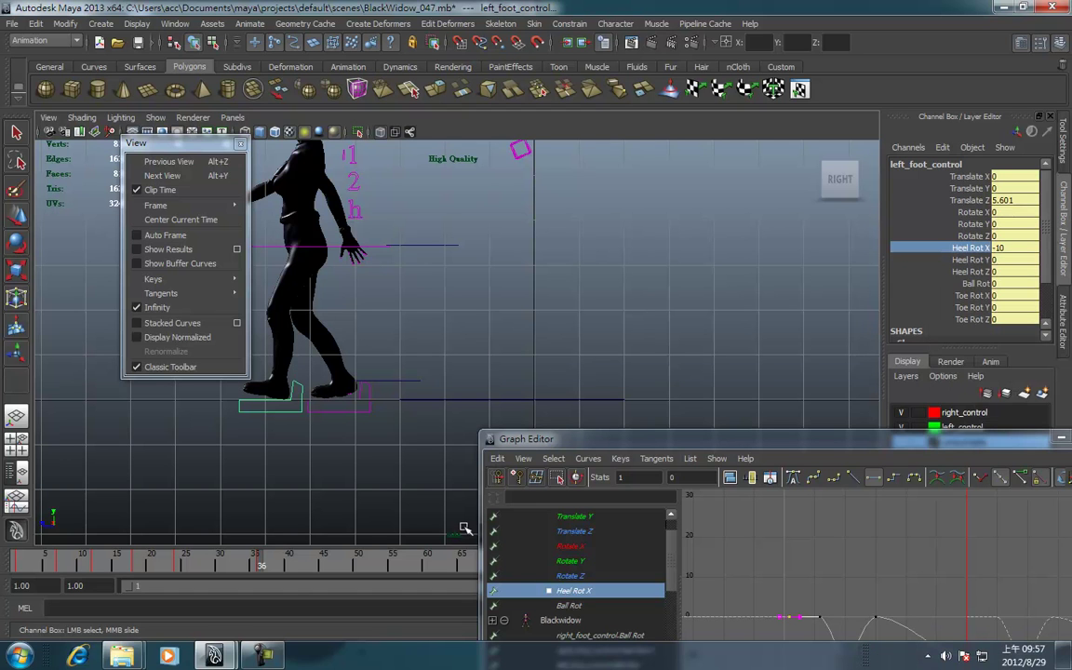
- Scrub the walk between frames 43 and 53 to check the new heel roll
mouse_move(243, 563)
mouse_down()
mouse_move(144, 560)
mouse_move(203, 578)
mouse_move(293, 568)
mouse_move(298, 590)
mouse_move(351, 569)
mouse_move(428, 587)
mouse_move(378, 565)
mouse_up()
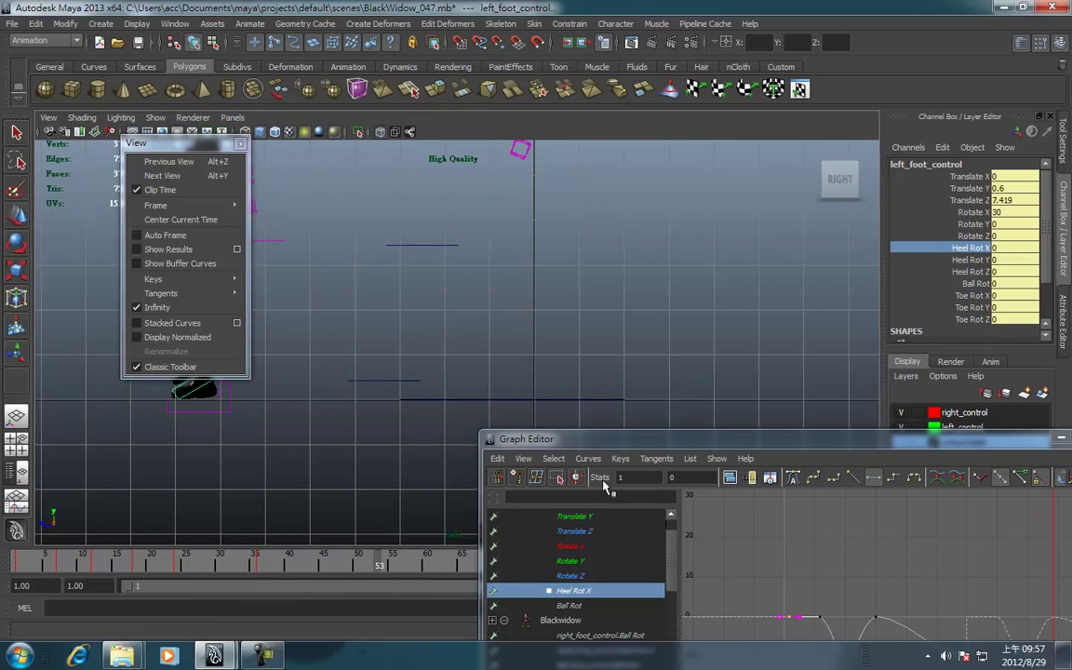
drag(610, 441, 423, 194)
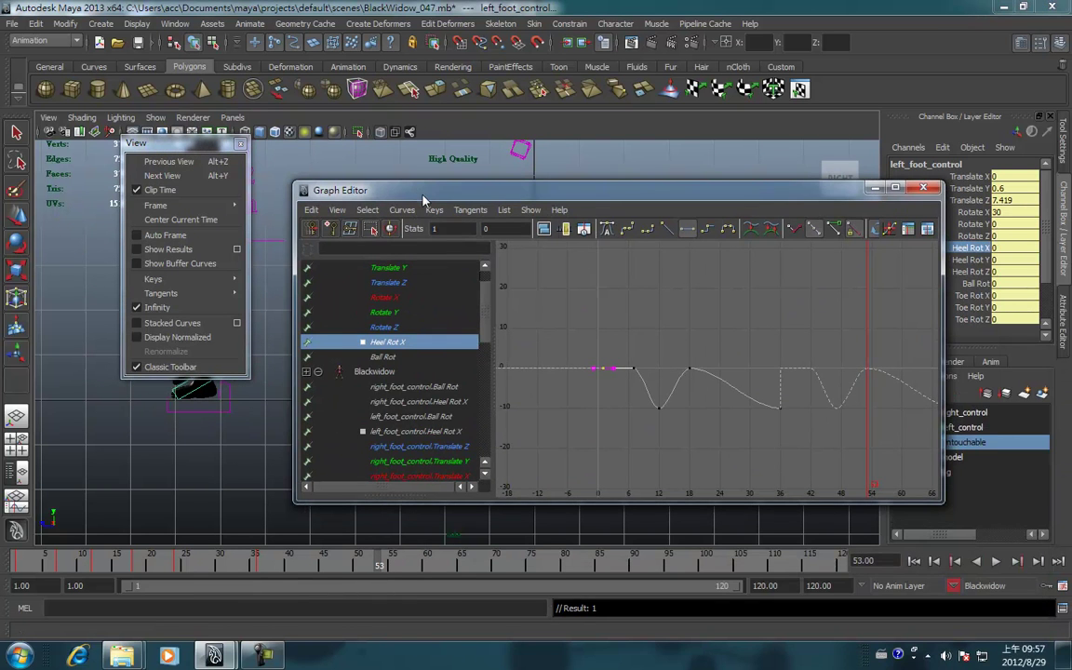
drag(359, 567, 314, 571)
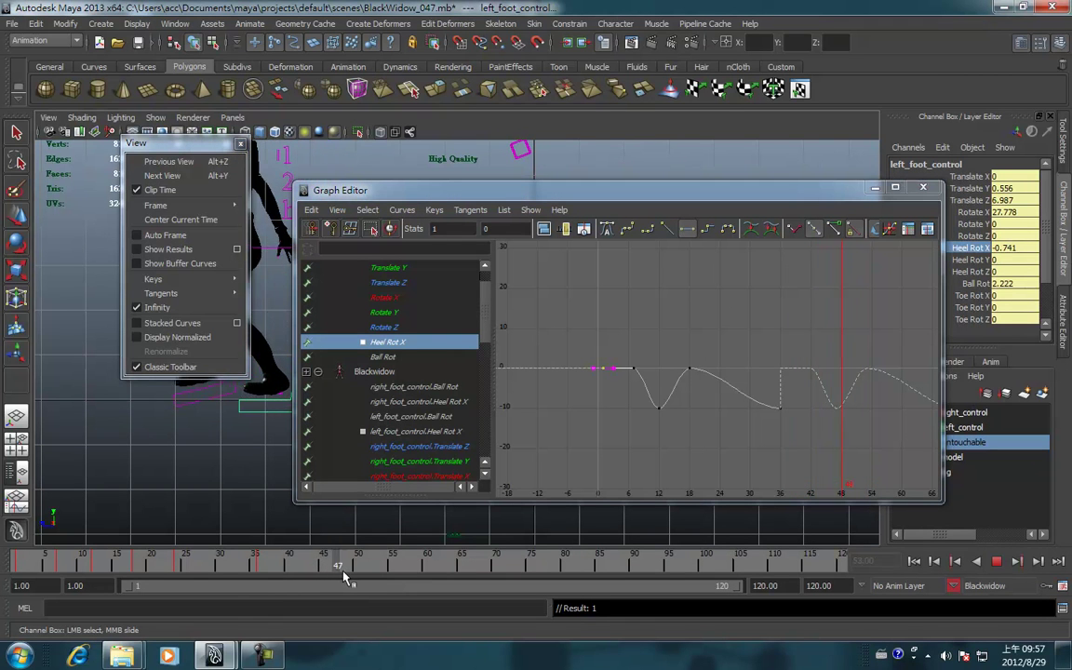
mouse_move(314, 570)
mouse_down()
mouse_move(425, 588)
mouse_move(259, 571)
mouse_move(319, 568)
mouse_up()
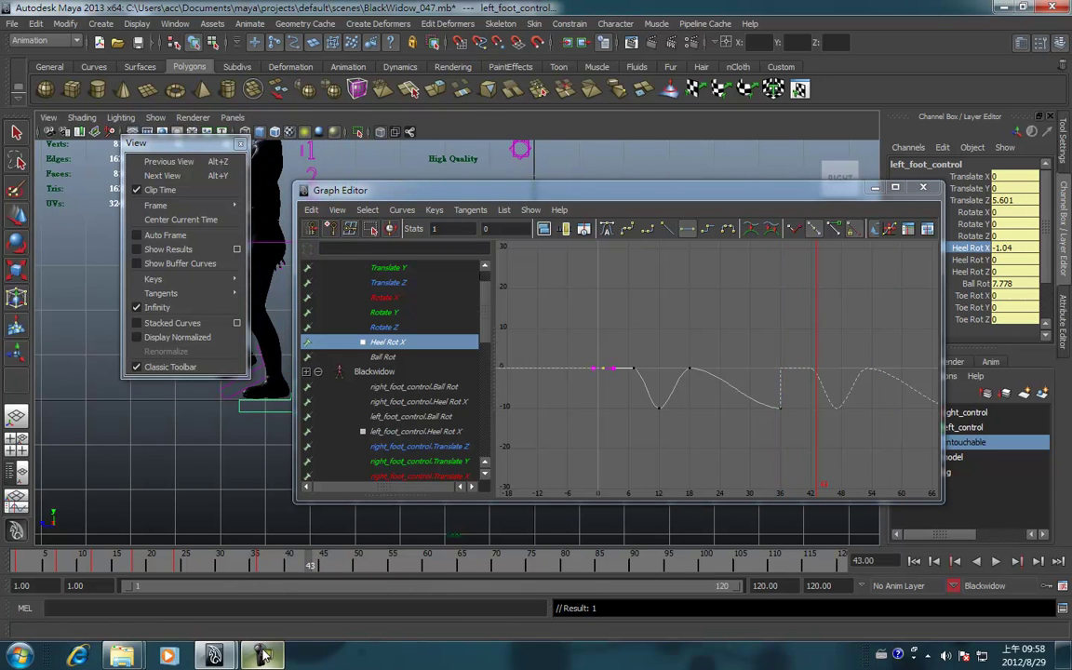
key(F10)
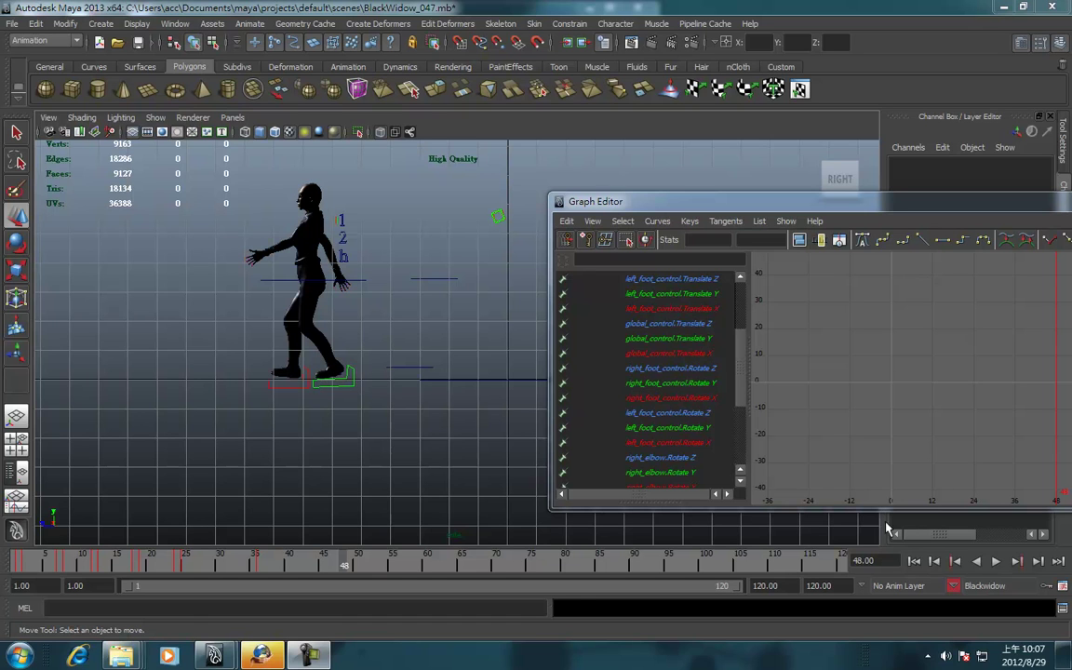
- Set the playback end to 24 and play the walk cycle, stopping at frame 14
drag(234, 563, 31, 563)
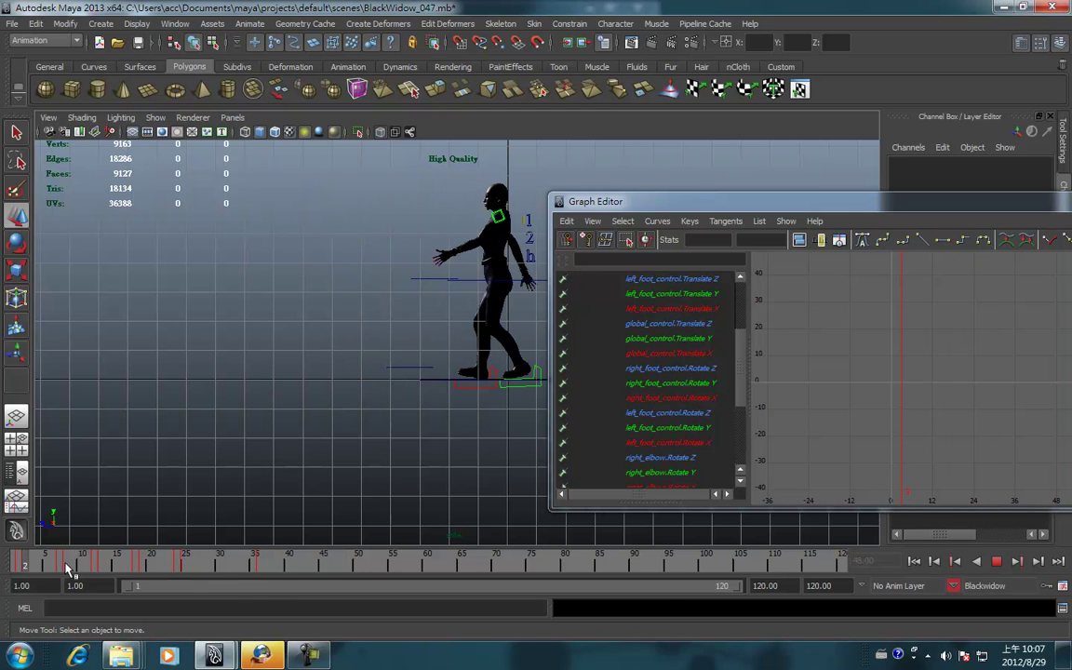
text(24)
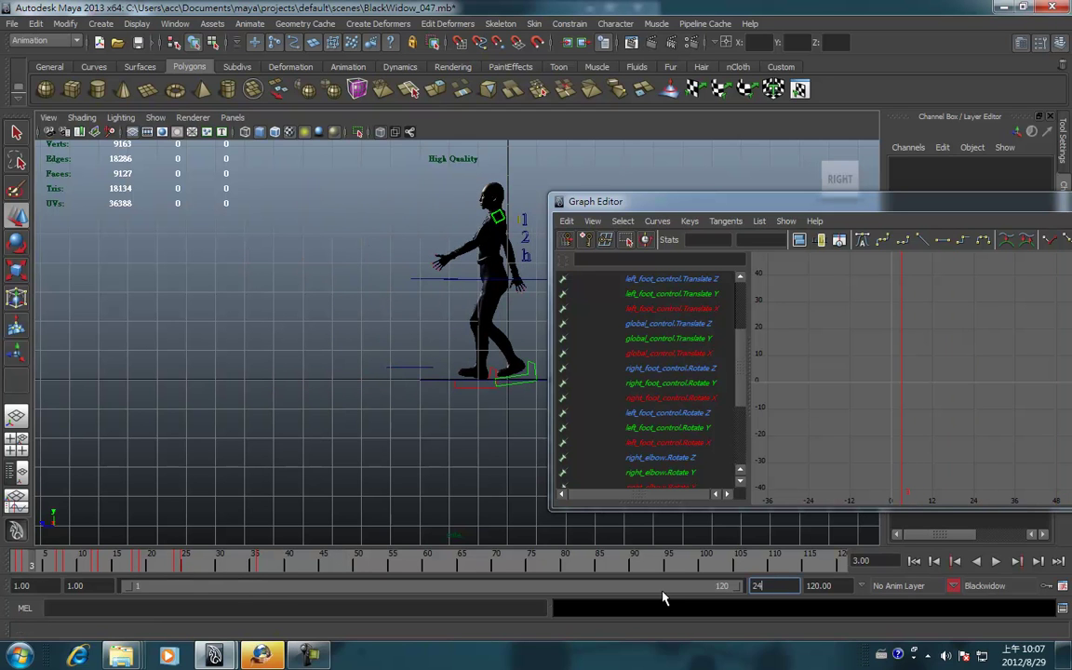
key(Return)
key(alt+v)
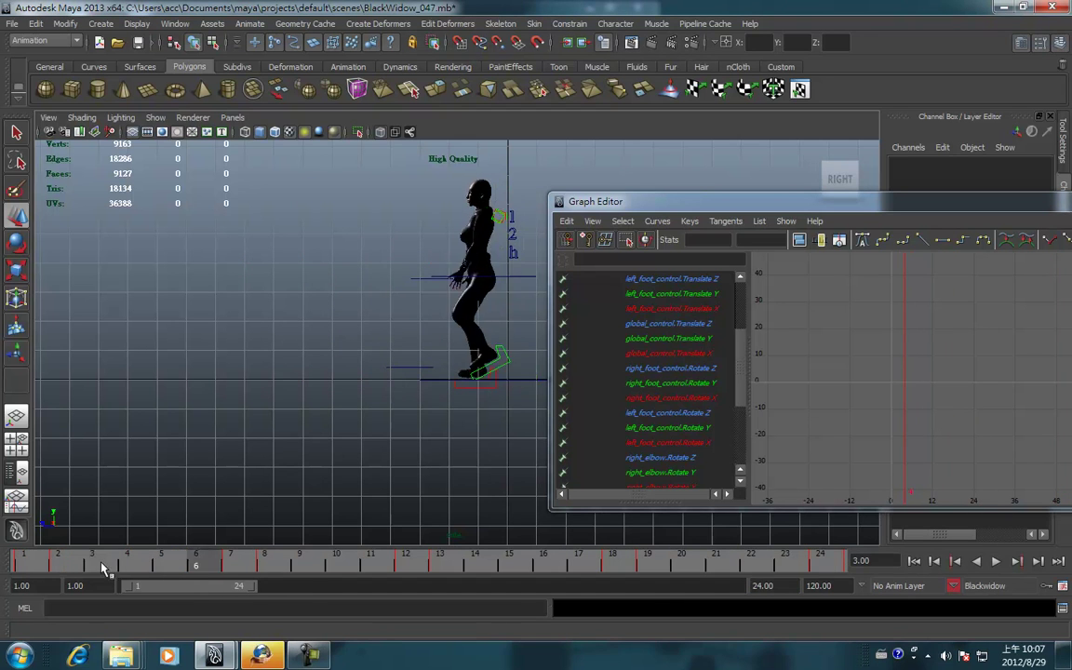
click(470, 557)
- Inspect right_foot_control's Ball Rot and Heel Rot X curves, then select left_foot_control to list both
click(480, 389)
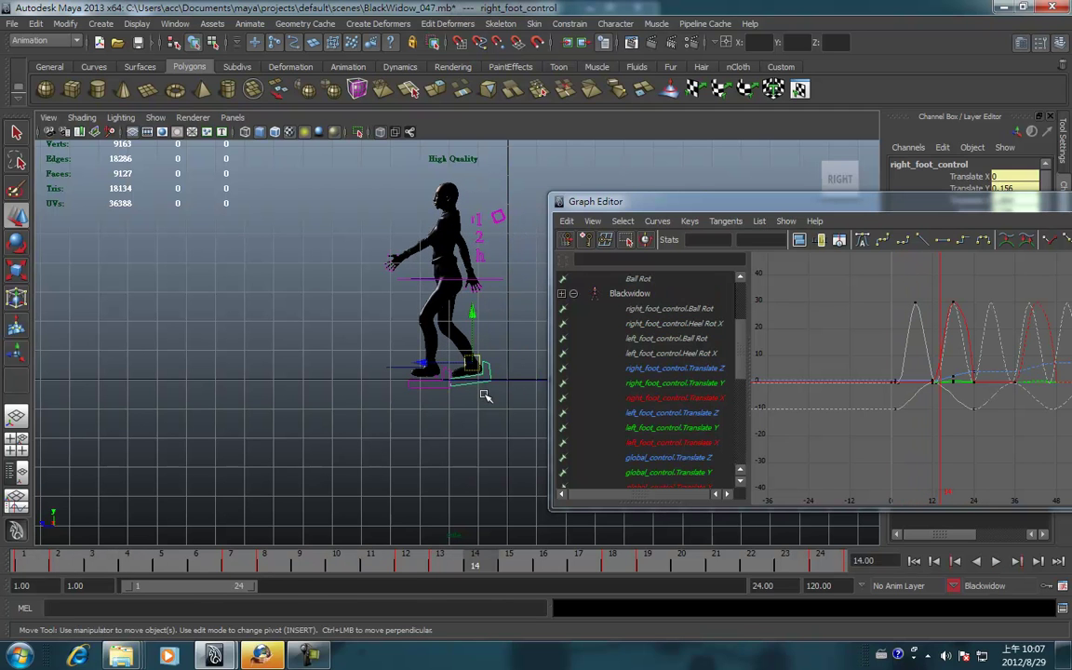
scroll(742, 340, up, 2)
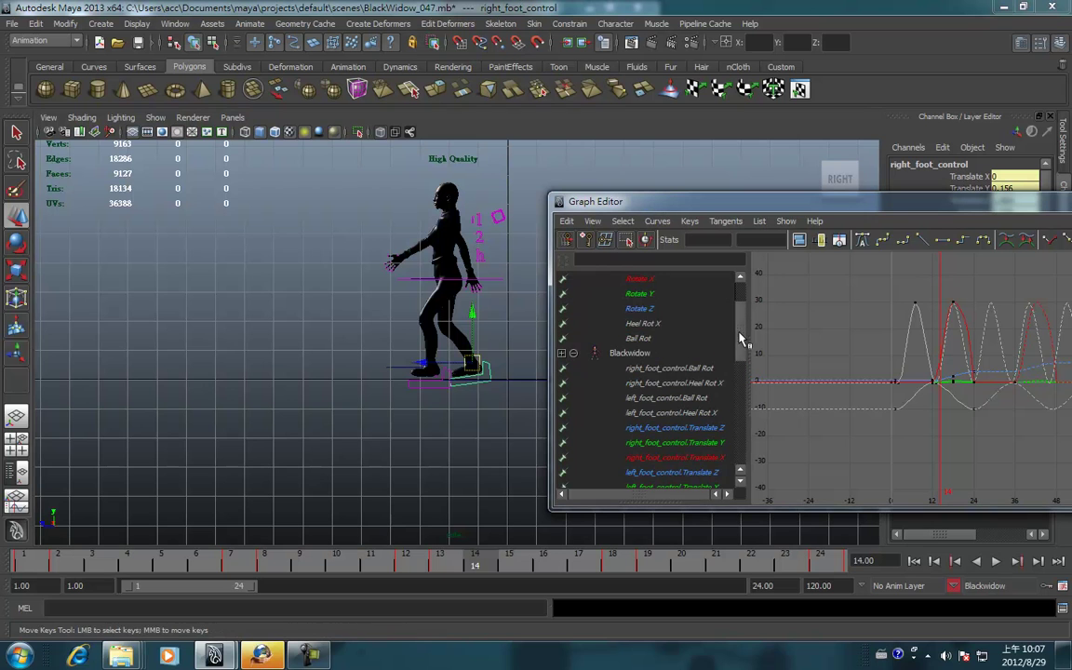
click(656, 339)
click(658, 325)
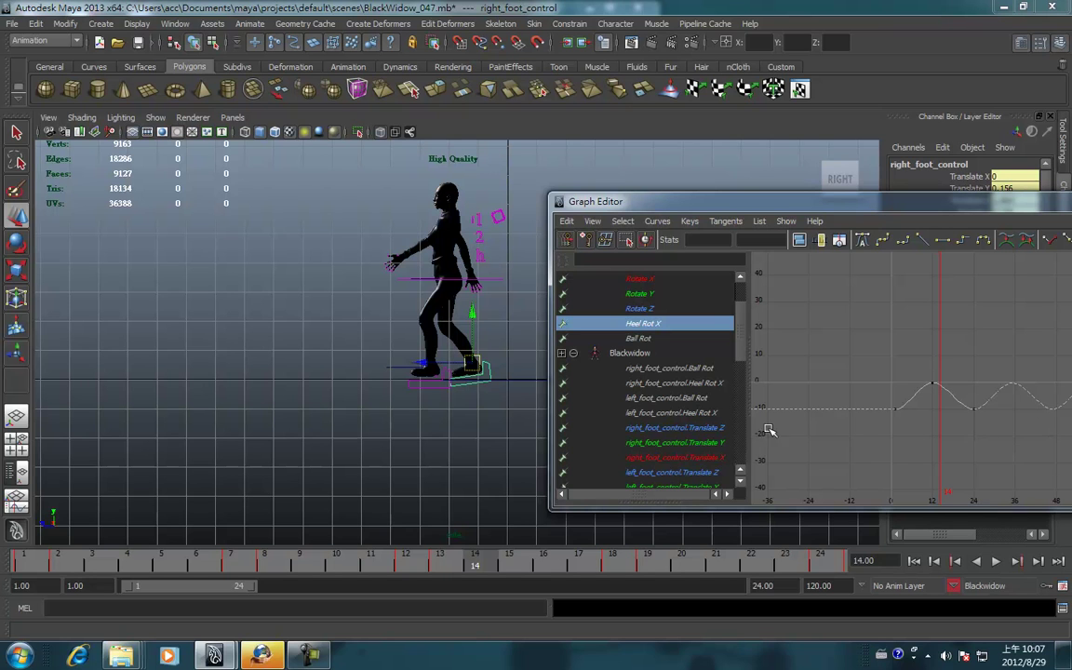
key(q)
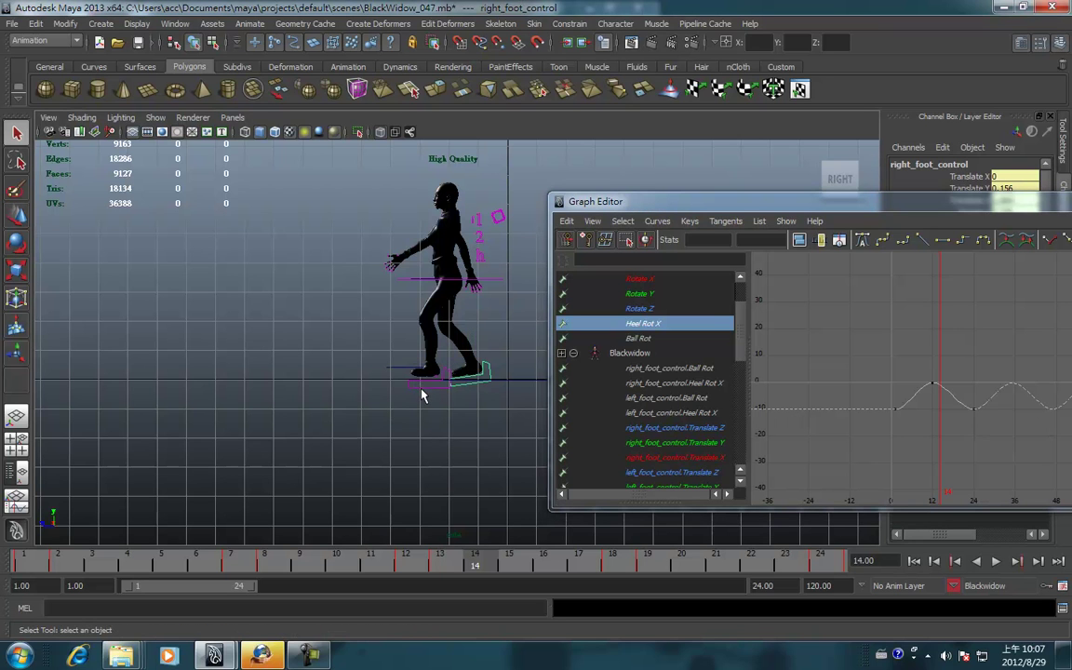
click(424, 389)
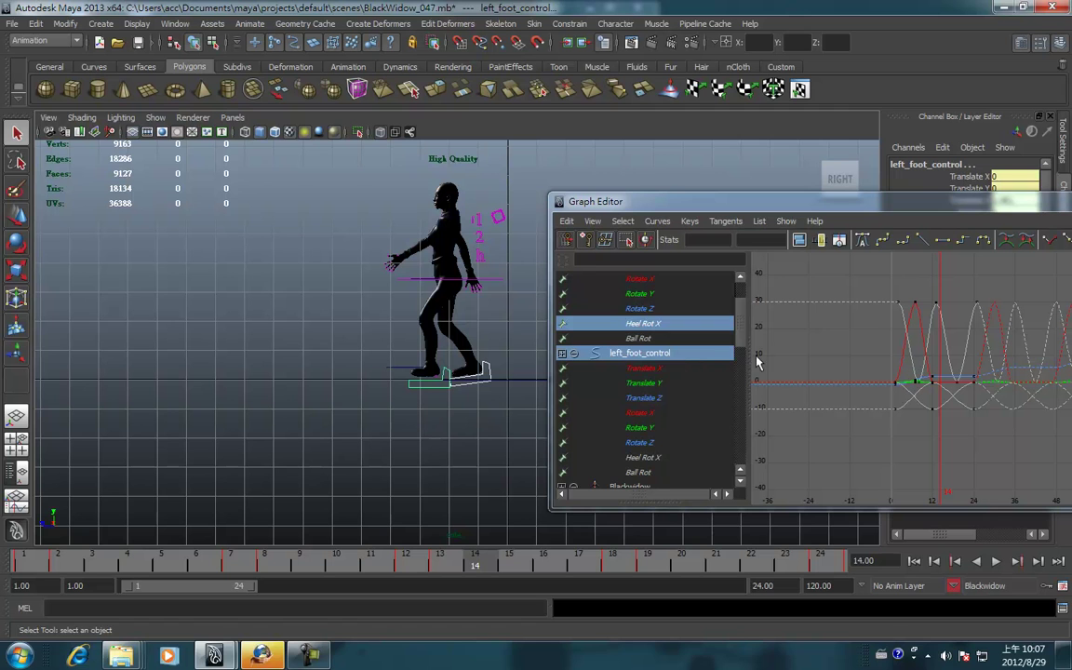
scroll(742, 345, up, 2)
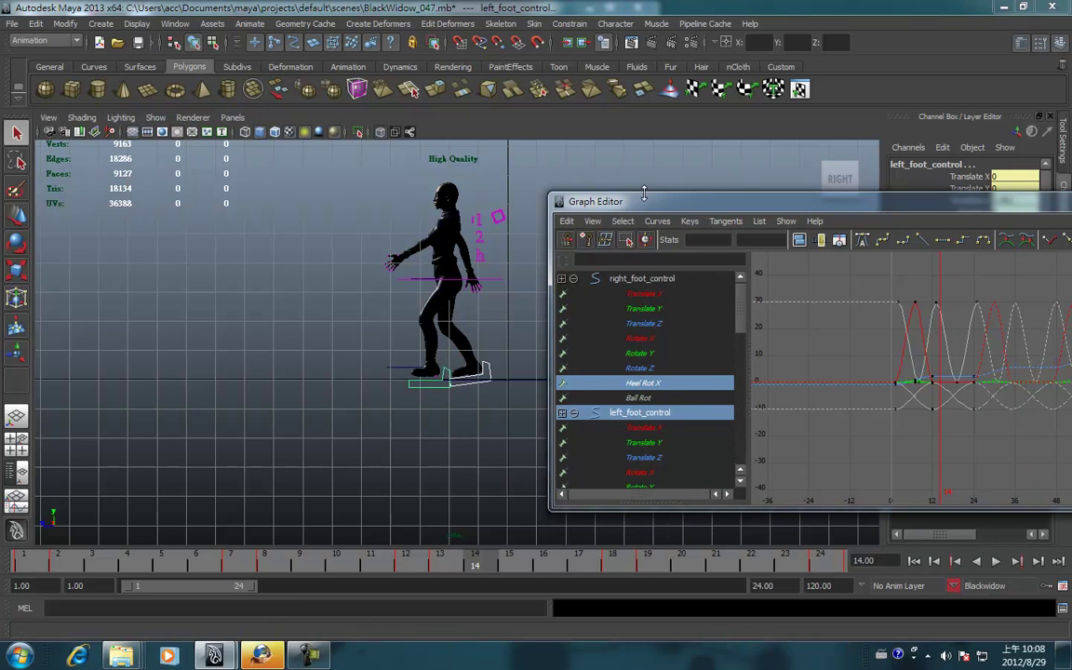
- Raise the Graph Editor higher and marquee-select both foot controls together
drag(644, 194, 643, 108)
click(503, 438)
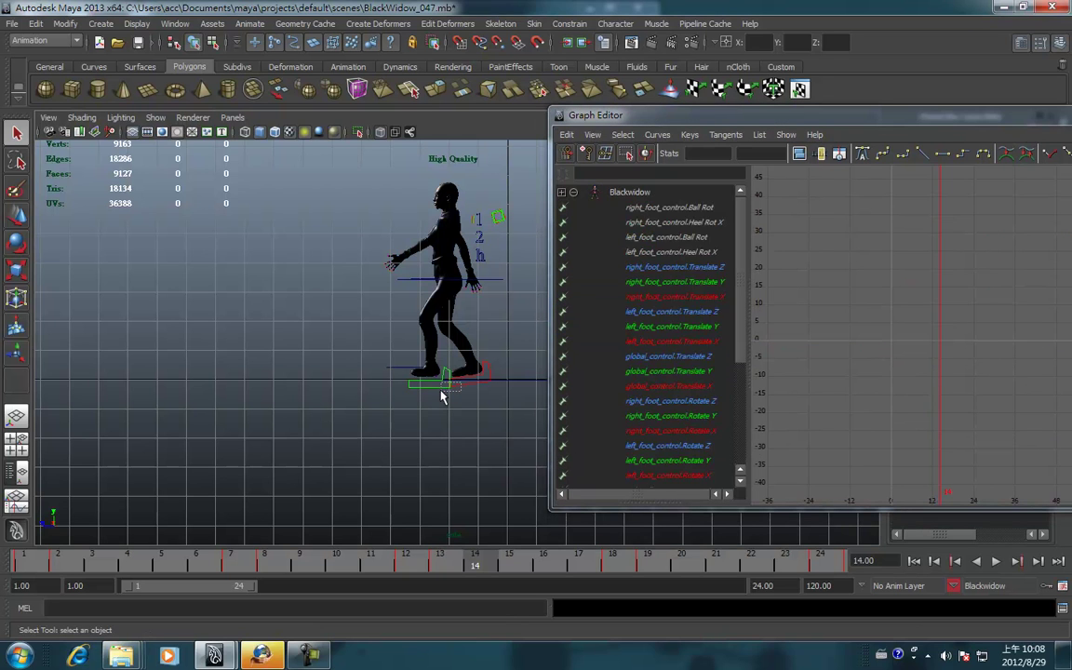
drag(443, 395, 494, 358)
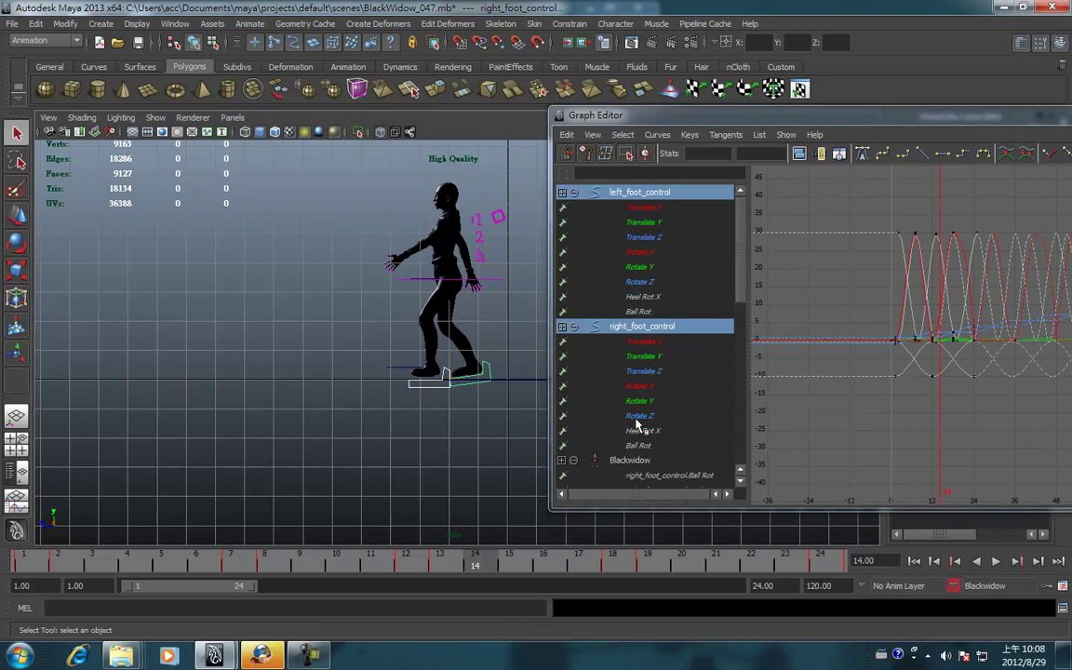
- Show only the left and right feet's Ball Rot curves, cycling between 0 and 30
click(651, 297)
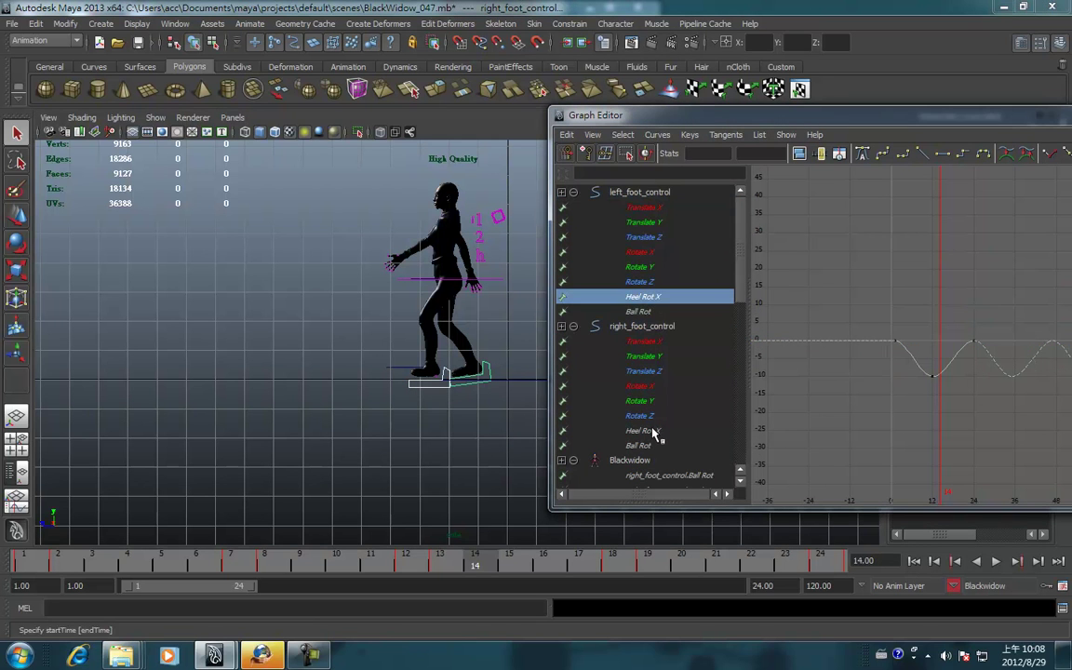
ctrl+click(687, 431)
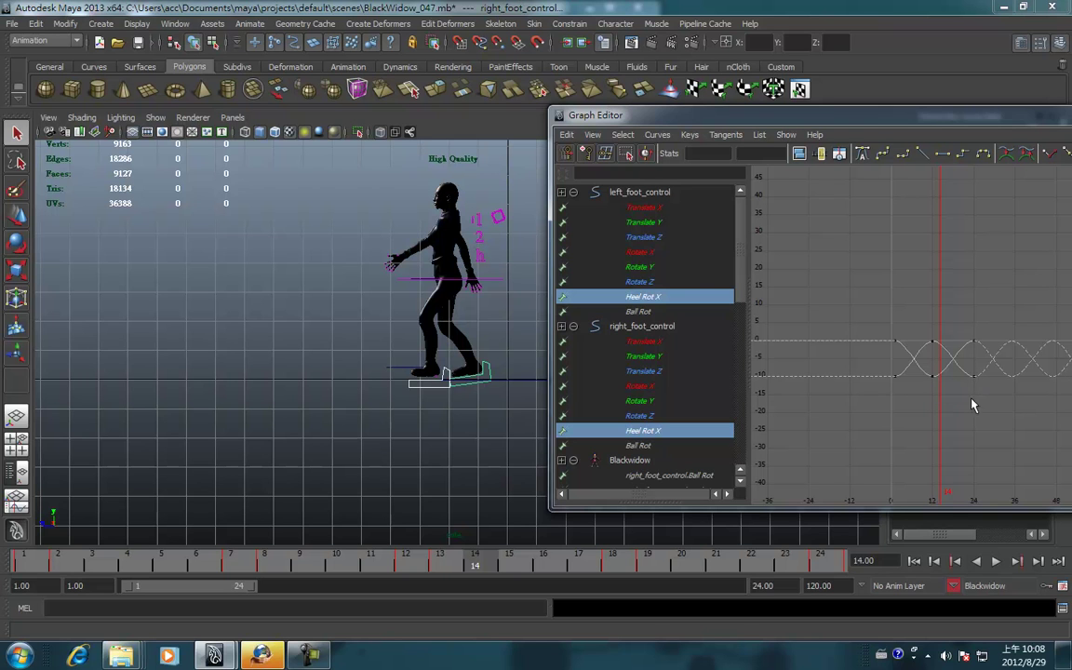
click(642, 311)
ctrl+click(642, 445)
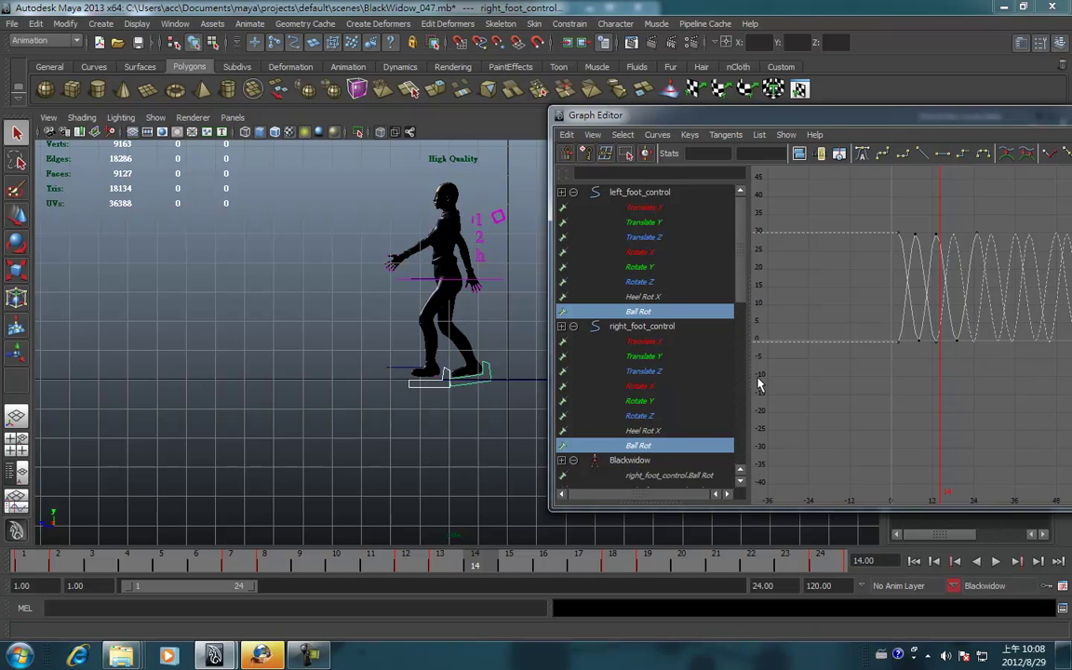
click(624, 313)
click(640, 445)
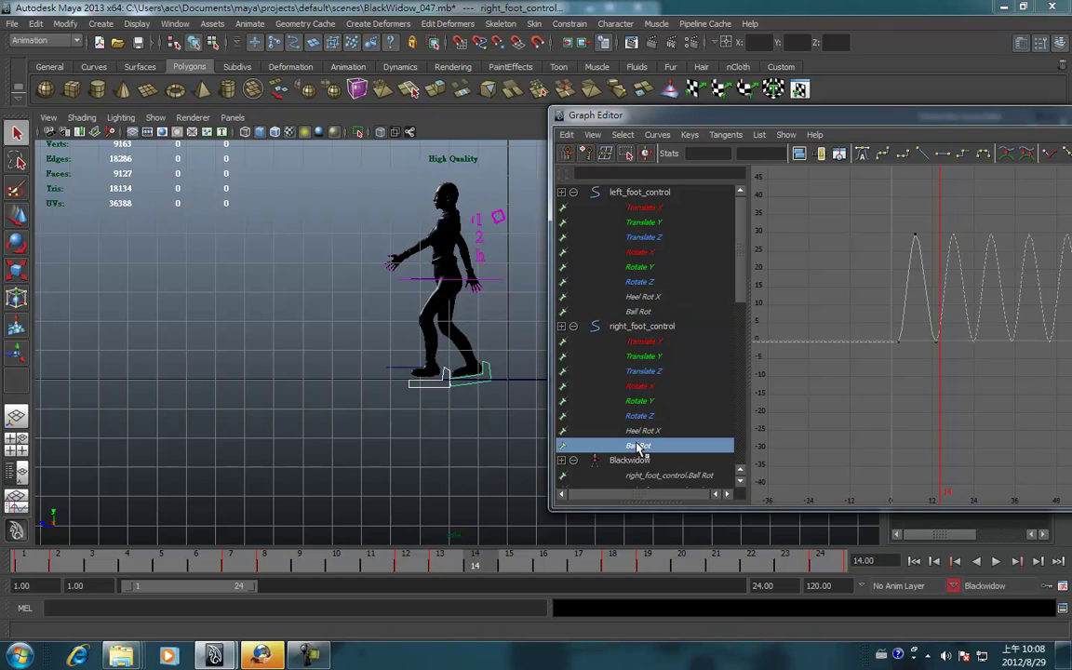
ctrl+click(642, 312)
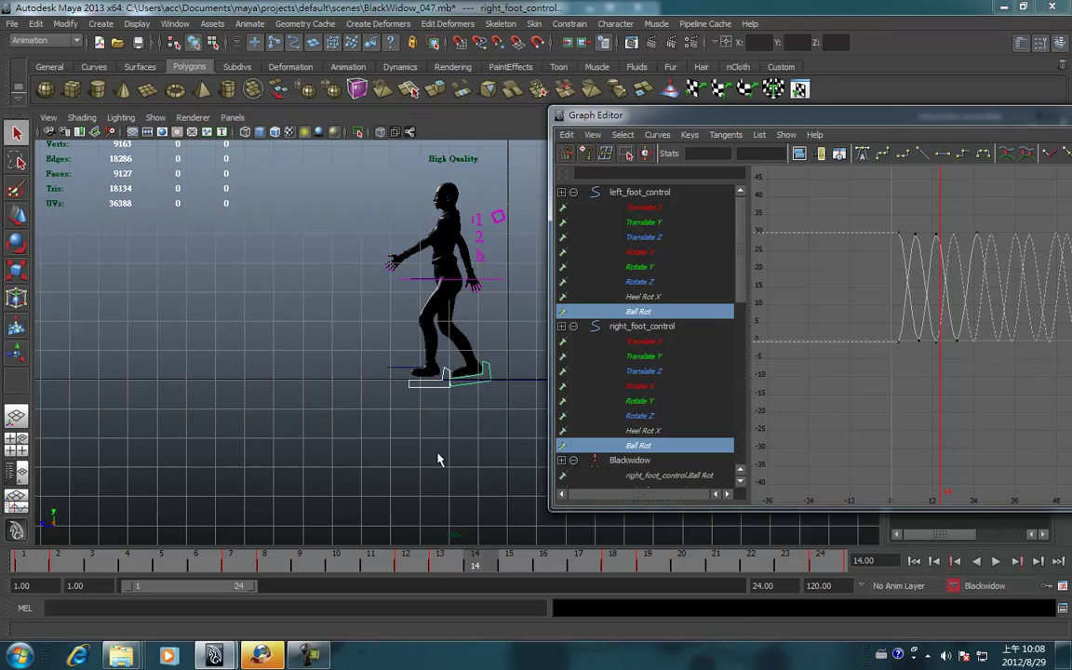
- Preview the walk, then extend the playback range end to frame 120 and replay it
key(alt+v)
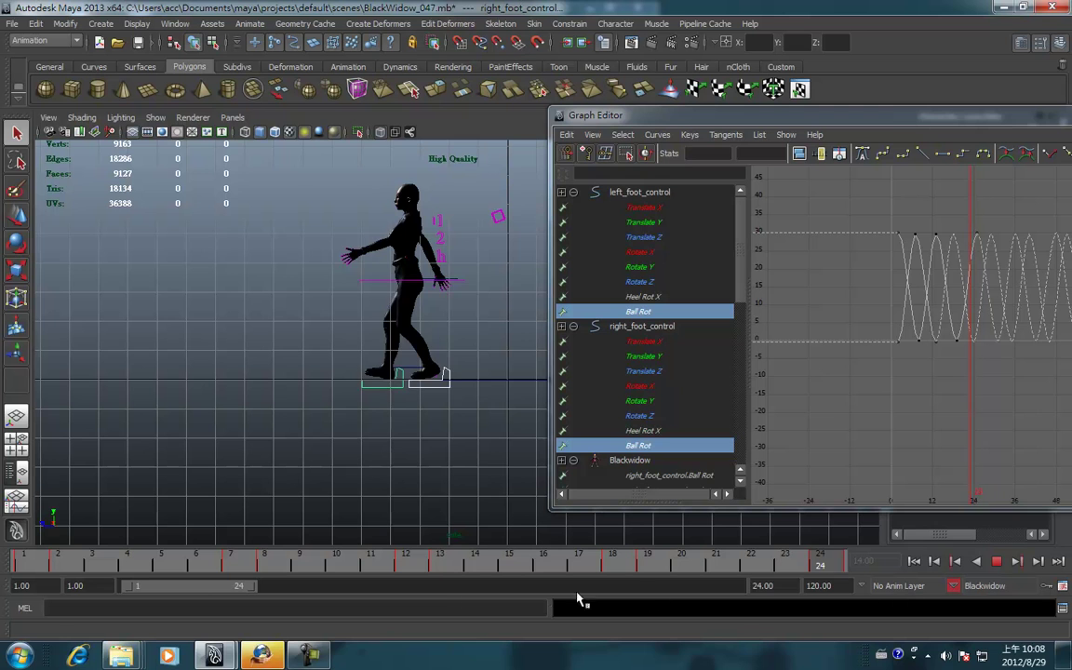
key(Escape)
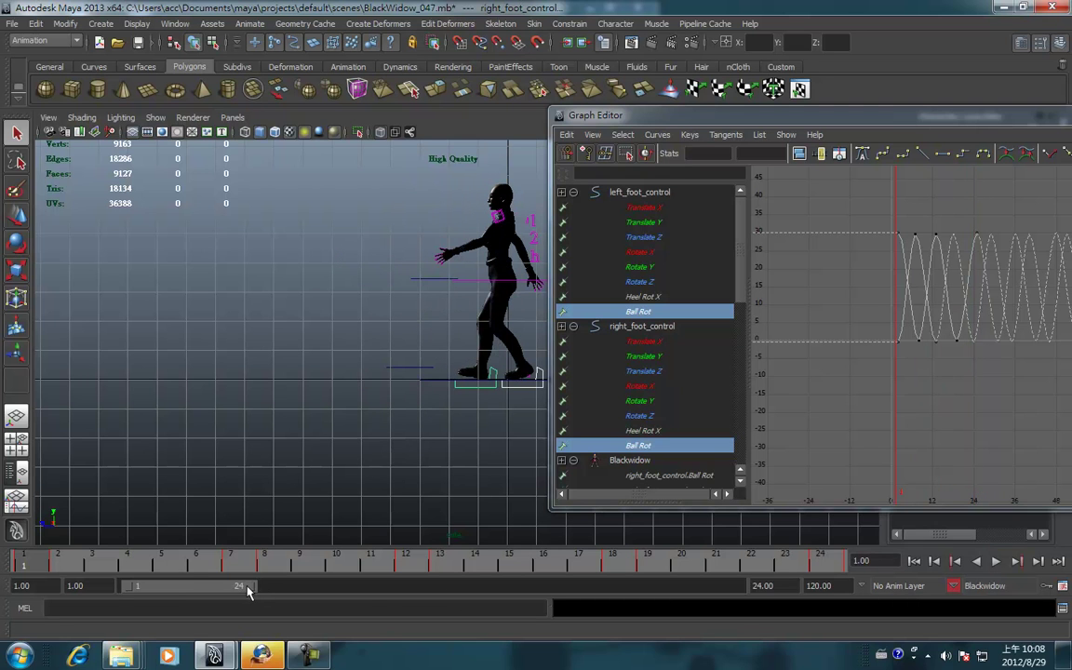
drag(249, 589, 726, 587)
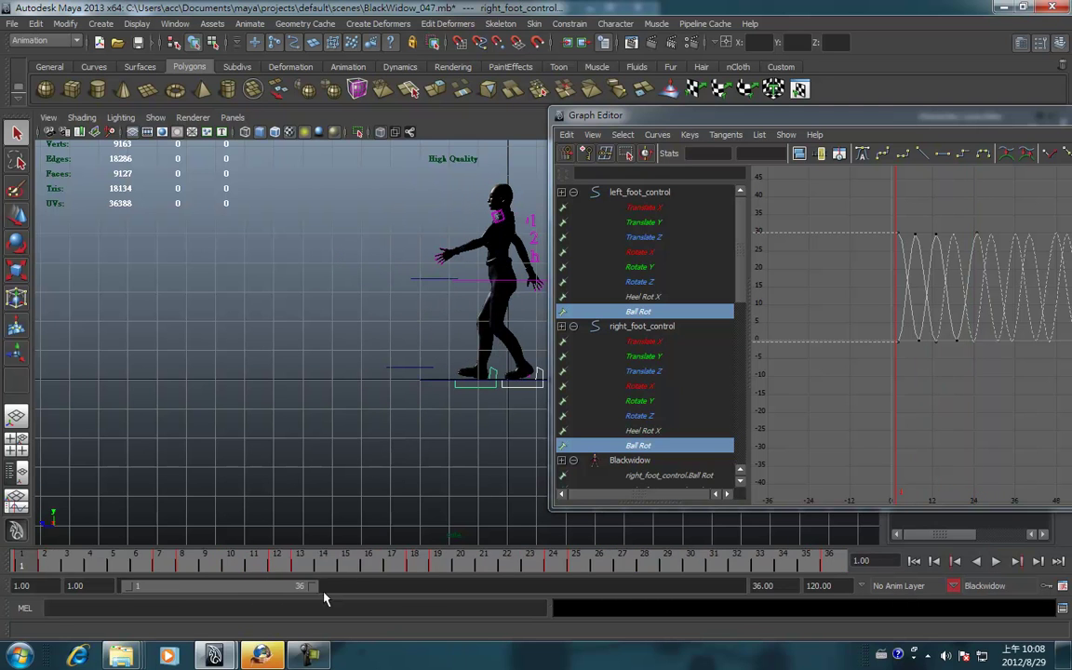
click(993, 563)
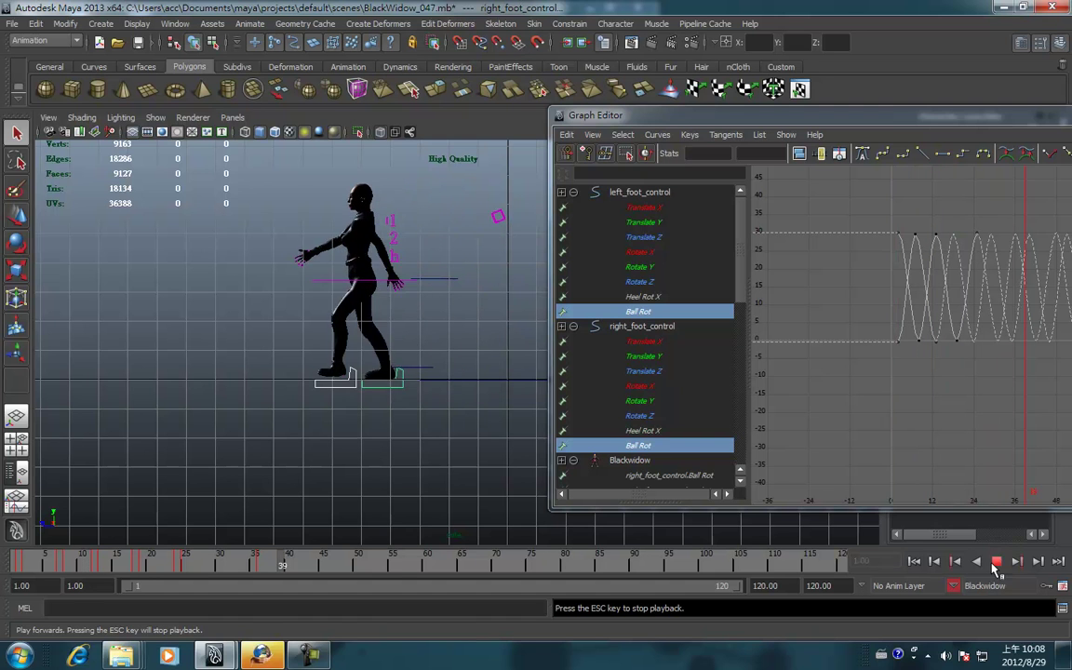
click(996, 566)
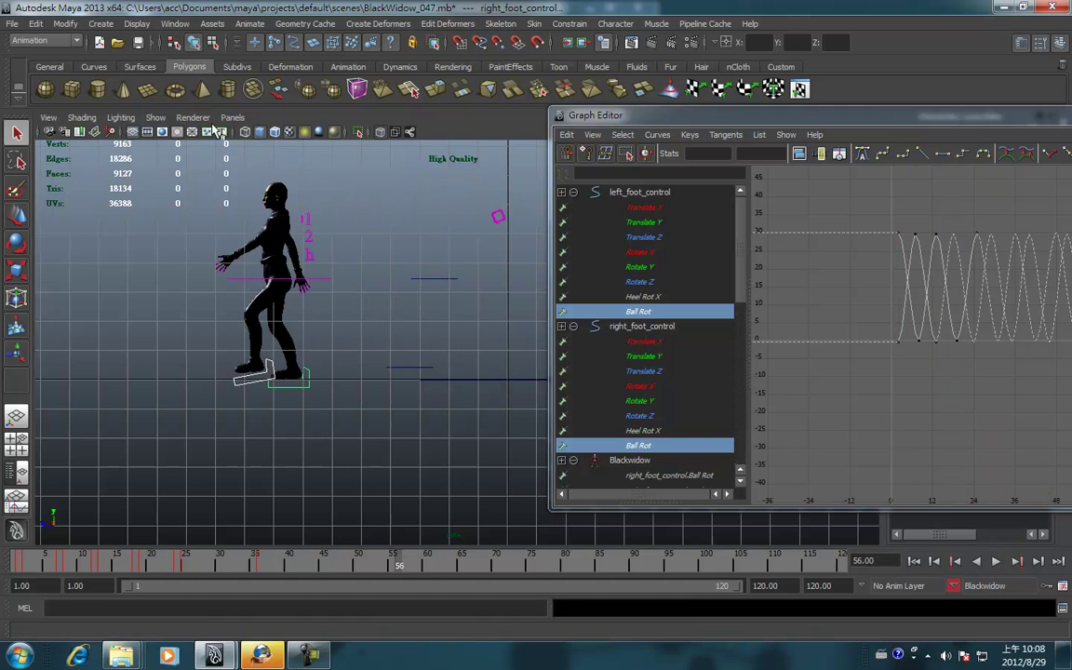
- Set the viewport renderer to Default Quality and play the walk up to frame 115
click(192, 117)
click(205, 143)
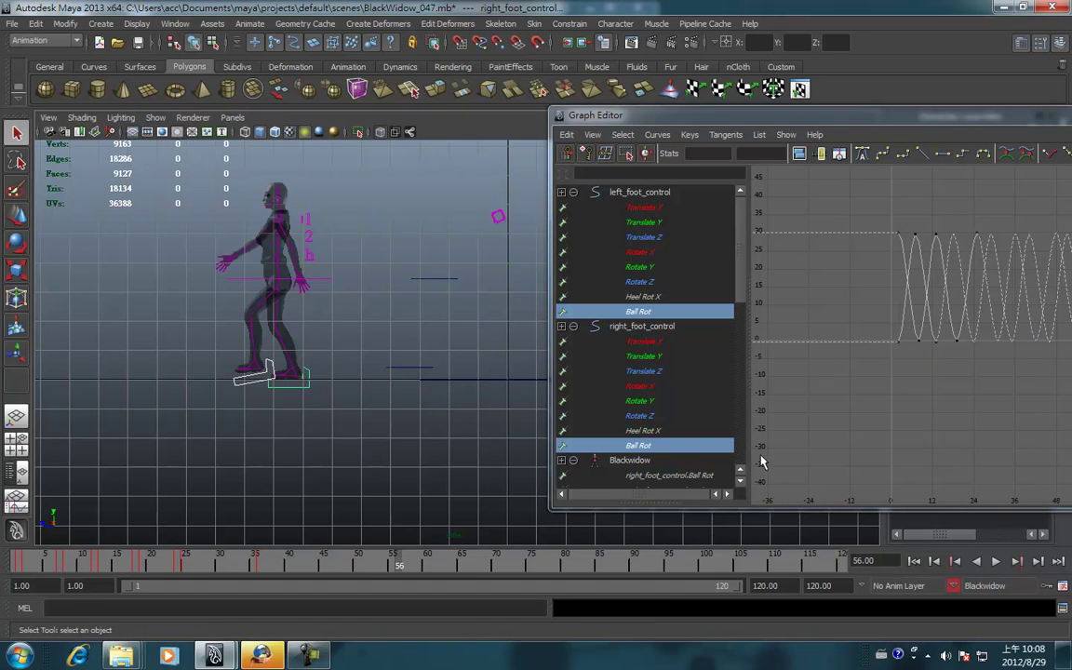
click(996, 563)
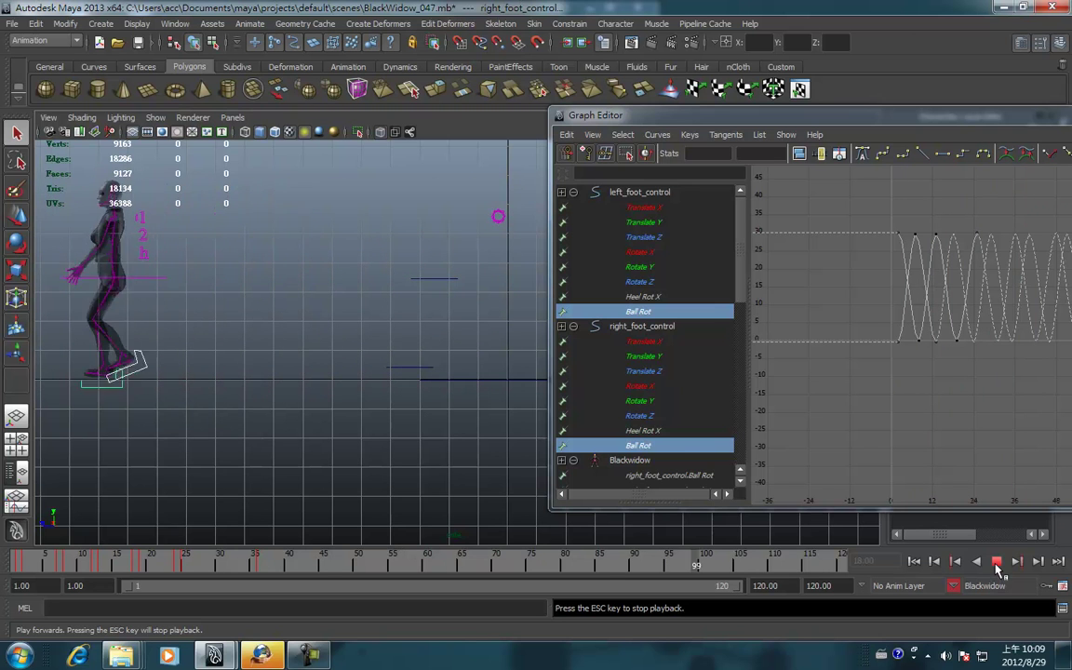
click(997, 563)
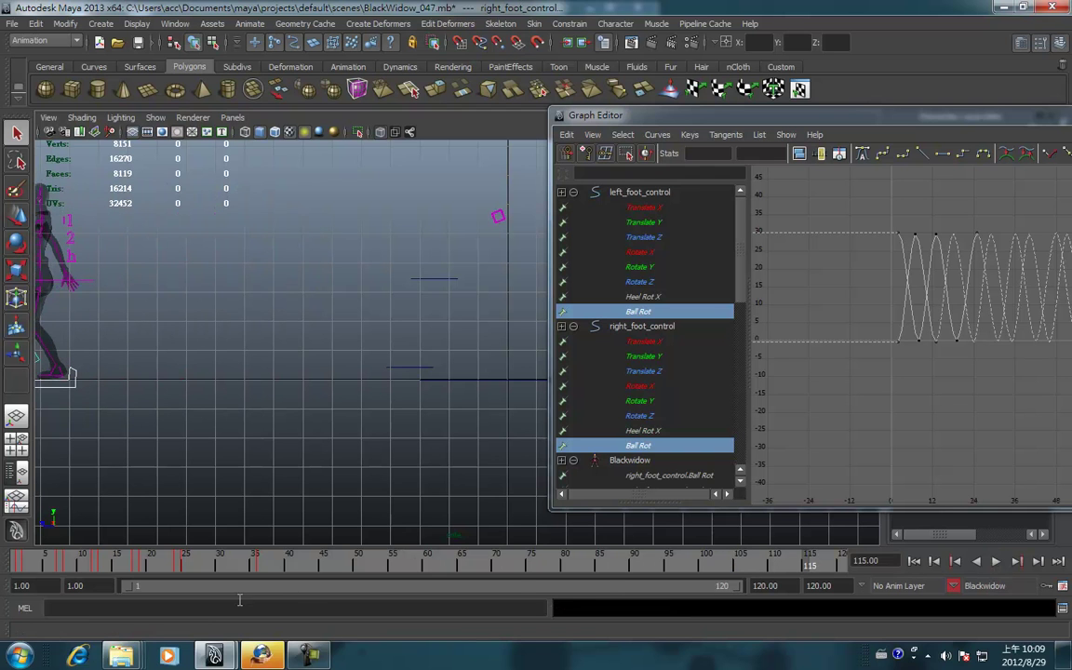
- Replay and rewind to frame 1, keep only right_foot_control selected, and shift the Graph Editor left
key(alt+v)
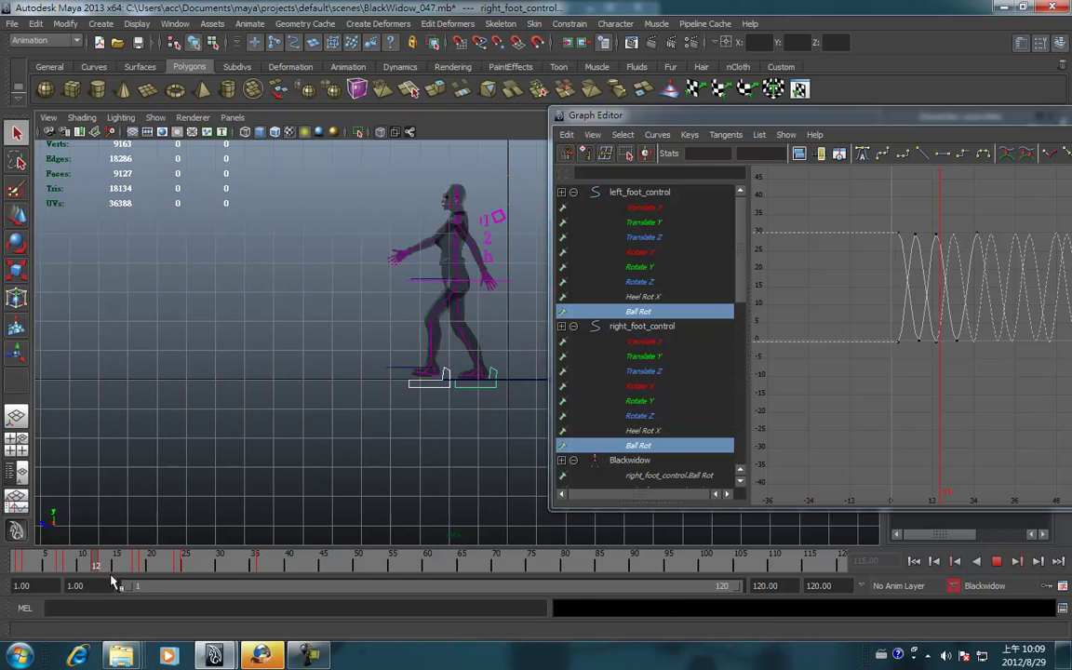
key(Escape)
key(alt+shift+v)
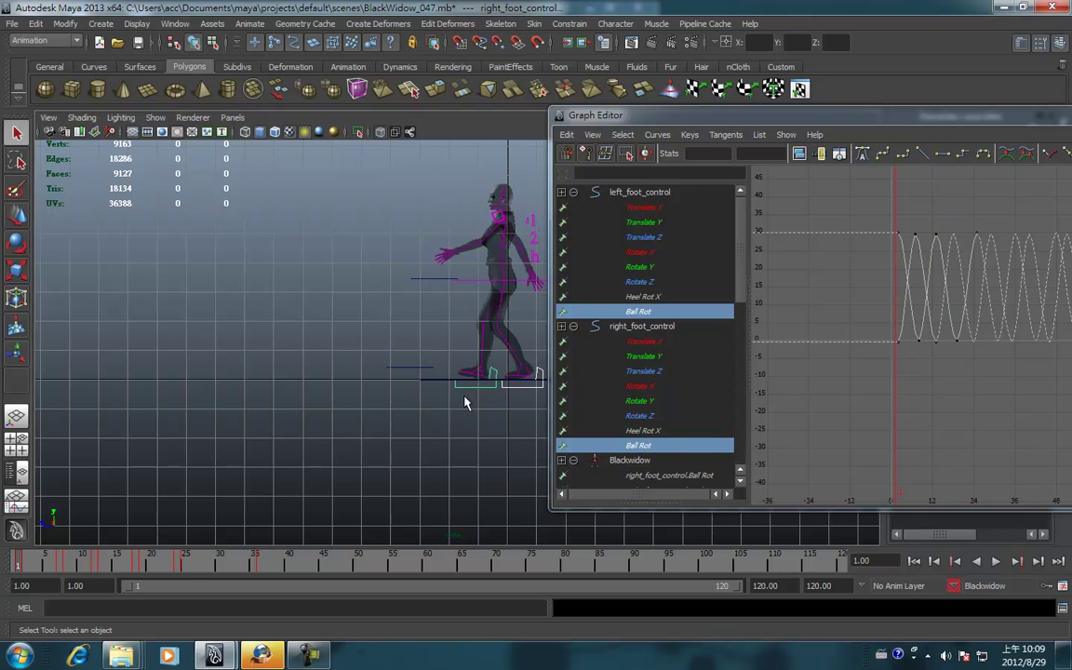
click(475, 383)
drag(806, 122, 367, 177)
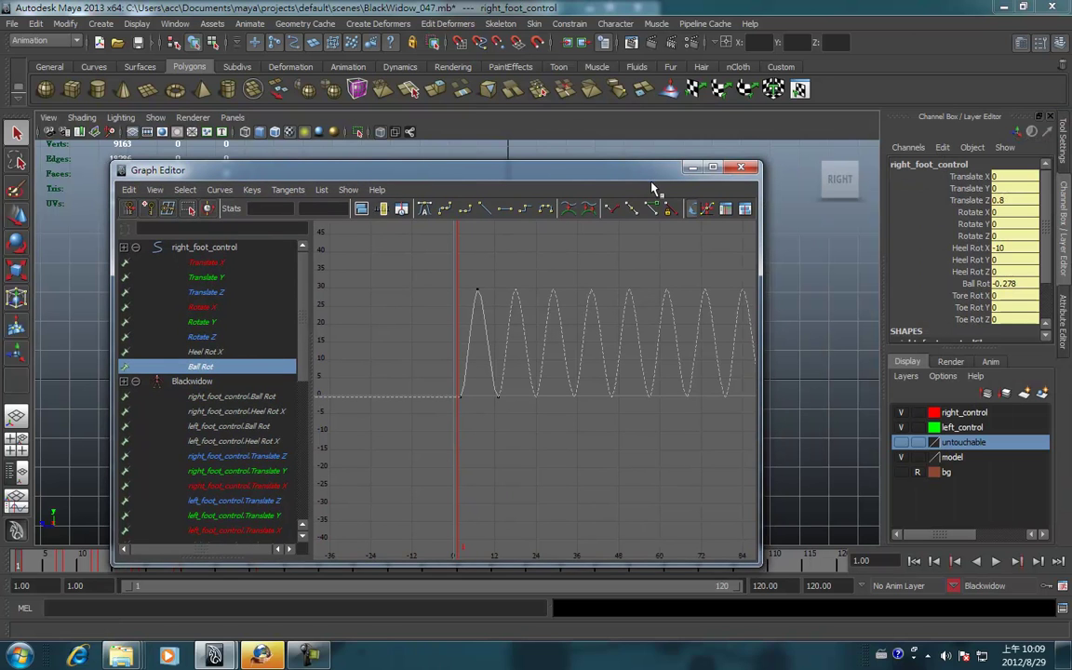
- Minimize the Graph Editor and set the playback range end back to frame 24
click(691, 167)
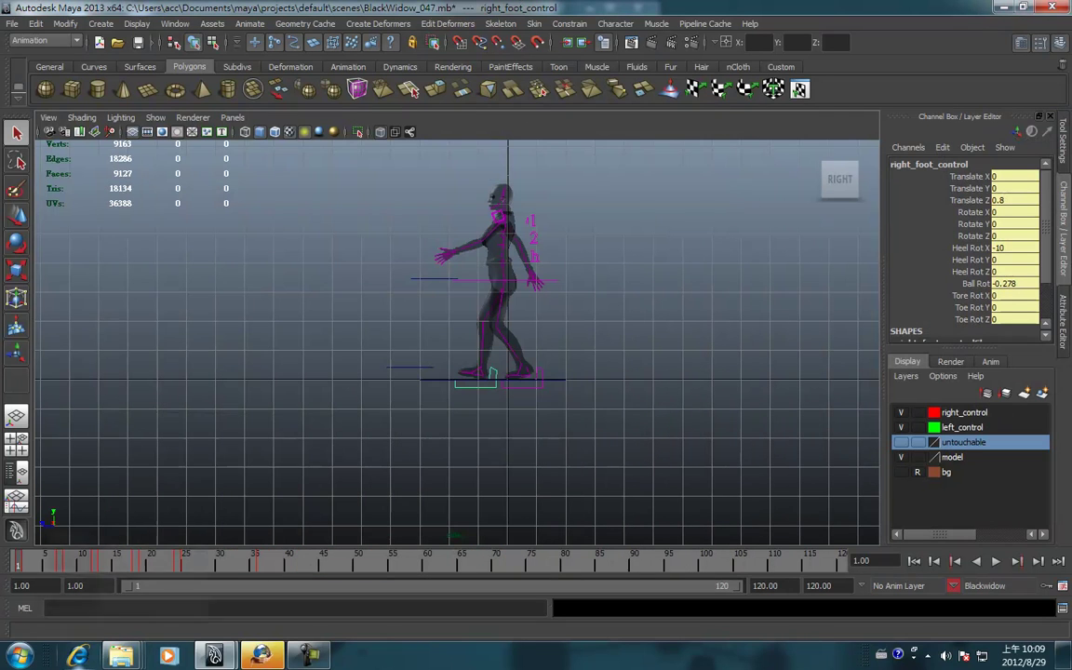
double_click(759, 586)
text(24)
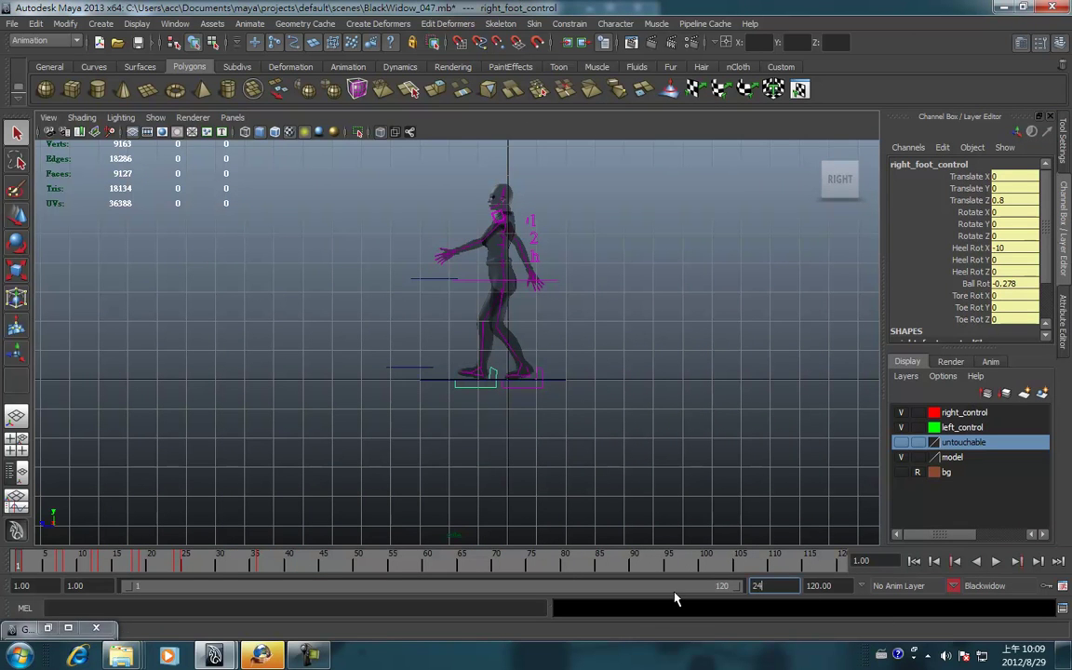
key(Return)
- Scrub the walk to check poses at frames 24, 12, 11, 7 and 18
drag(168, 565, 24, 565)
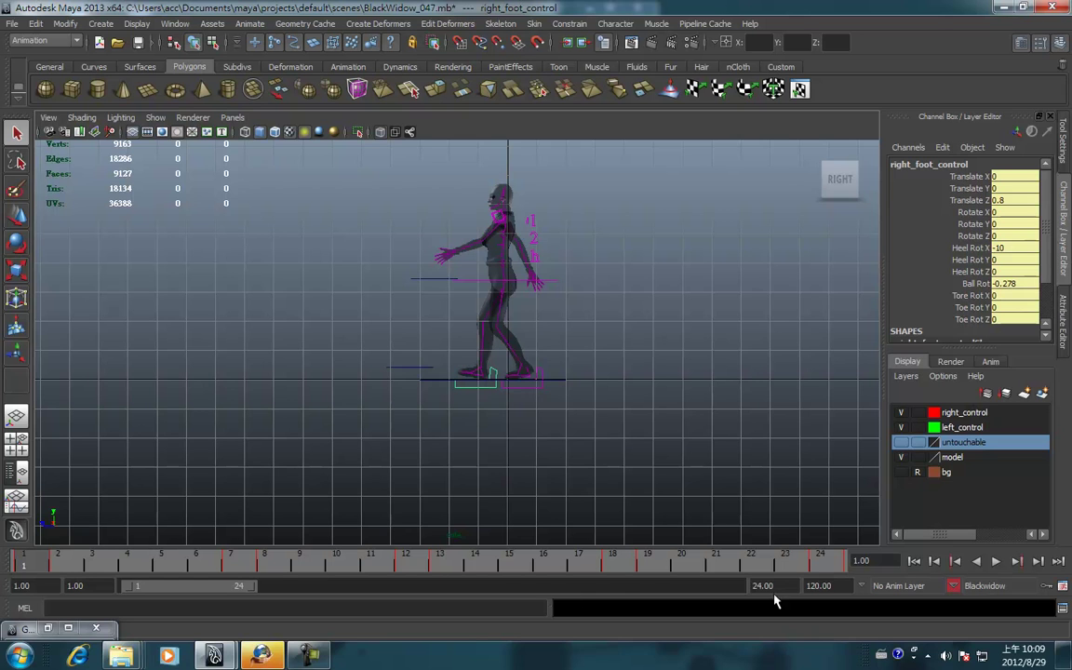
click(820, 558)
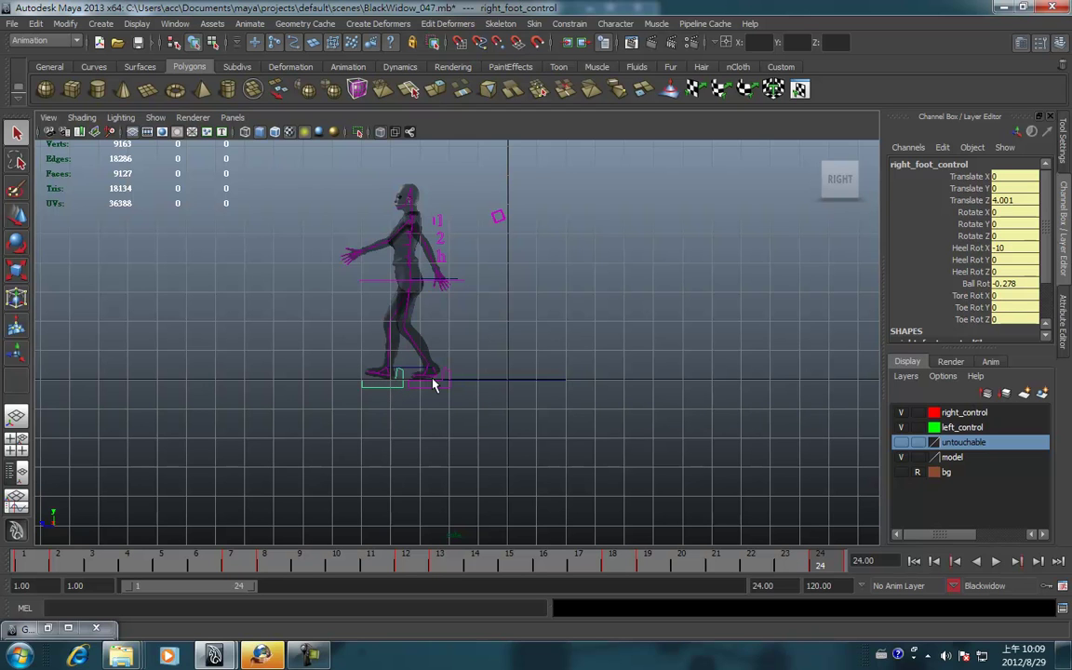
drag(821, 563, 406, 570)
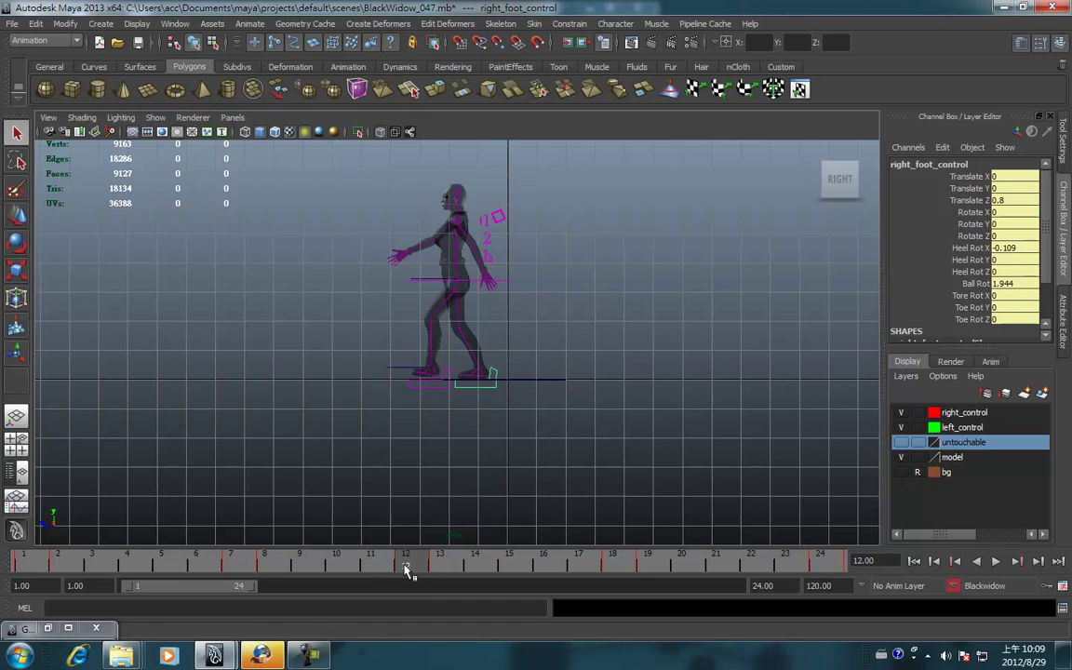
key(alt+v)
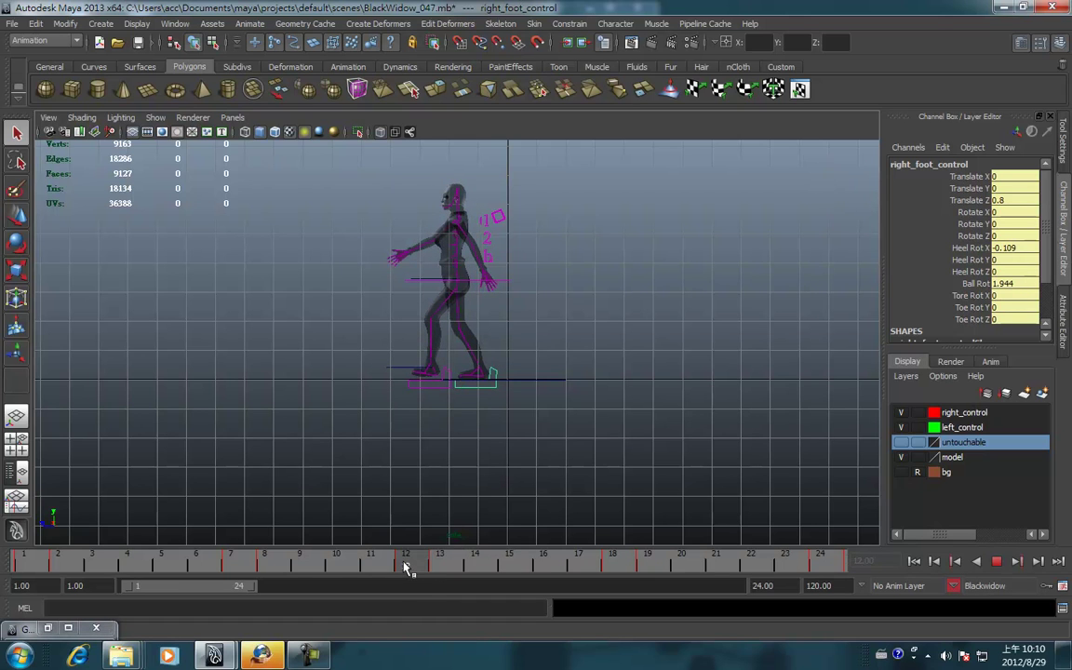
mouse_move(406, 570)
mouse_down()
mouse_move(377, 571)
mouse_move(402, 567)
mouse_up()
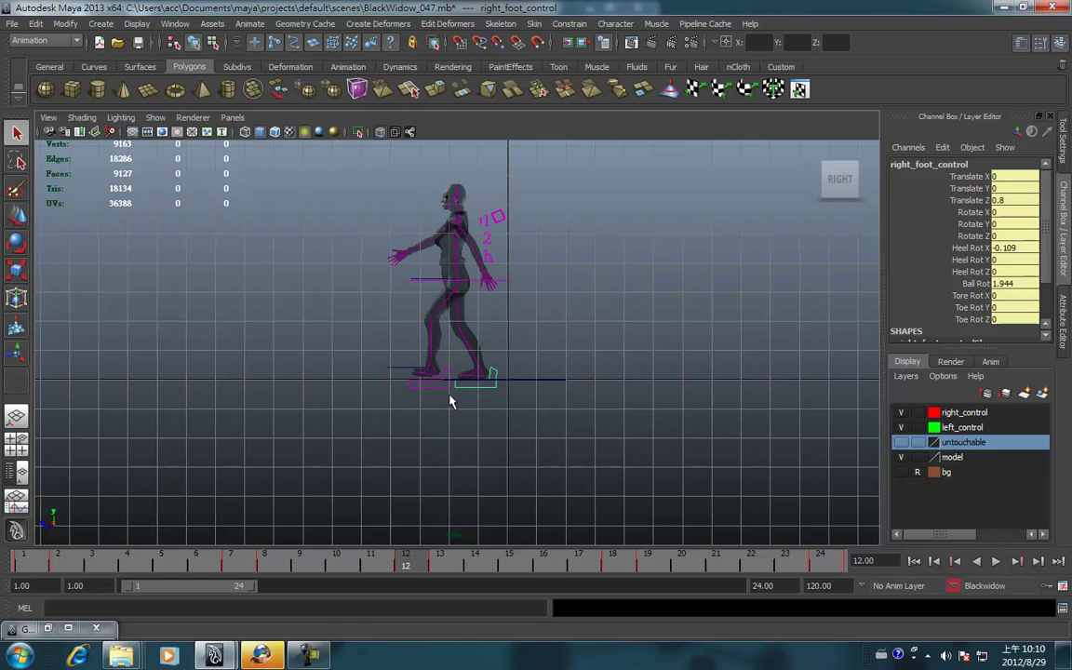
drag(333, 567, 231, 567)
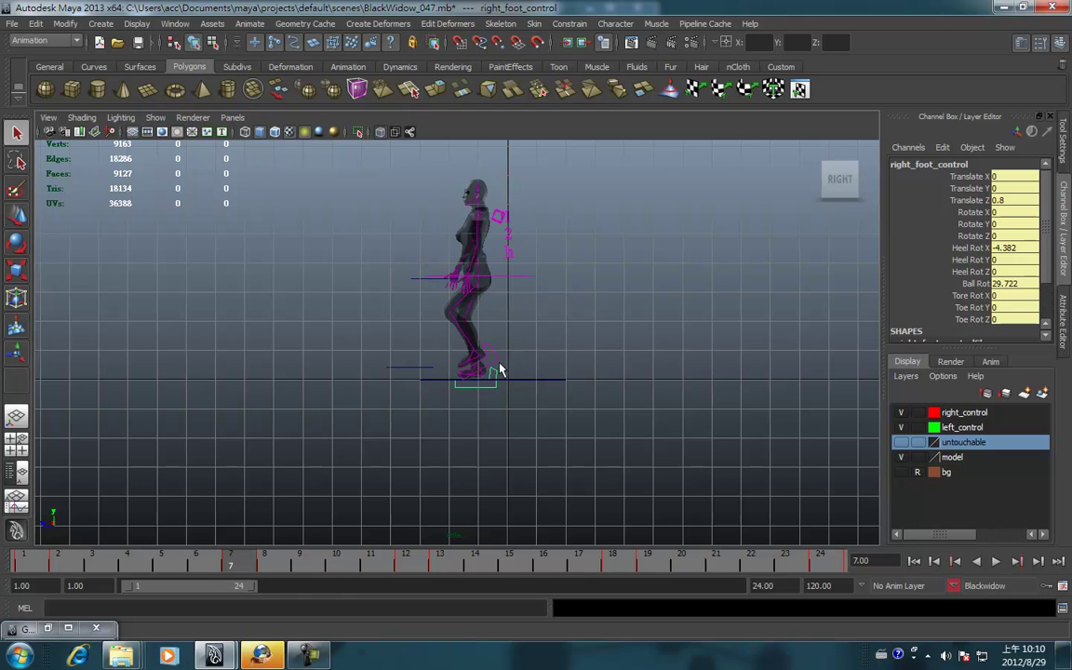
drag(276, 552, 605, 589)
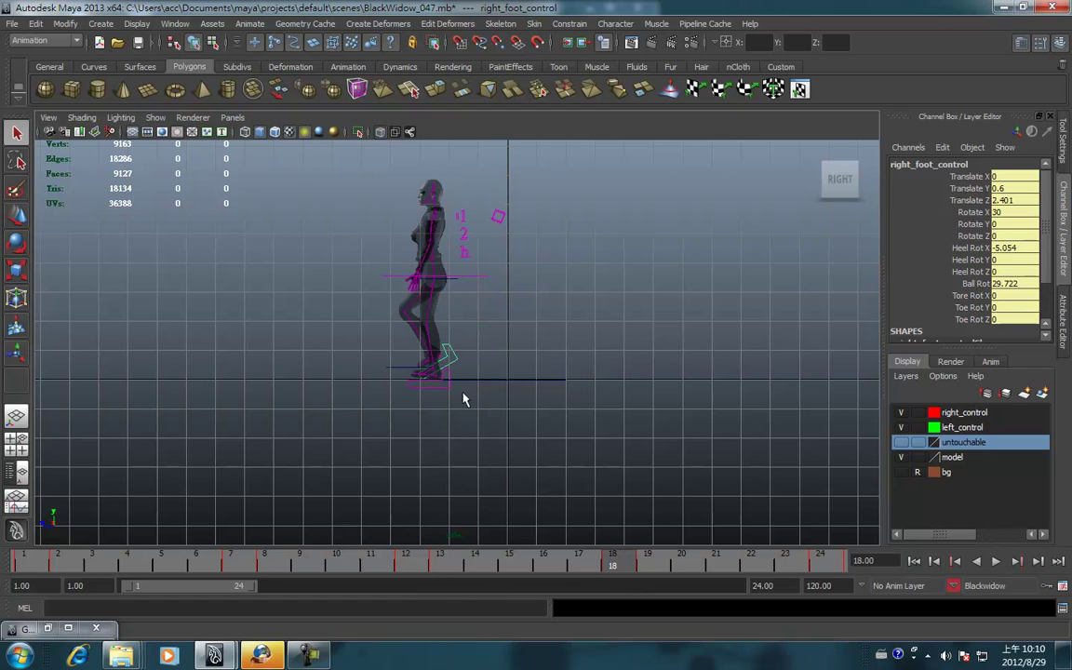